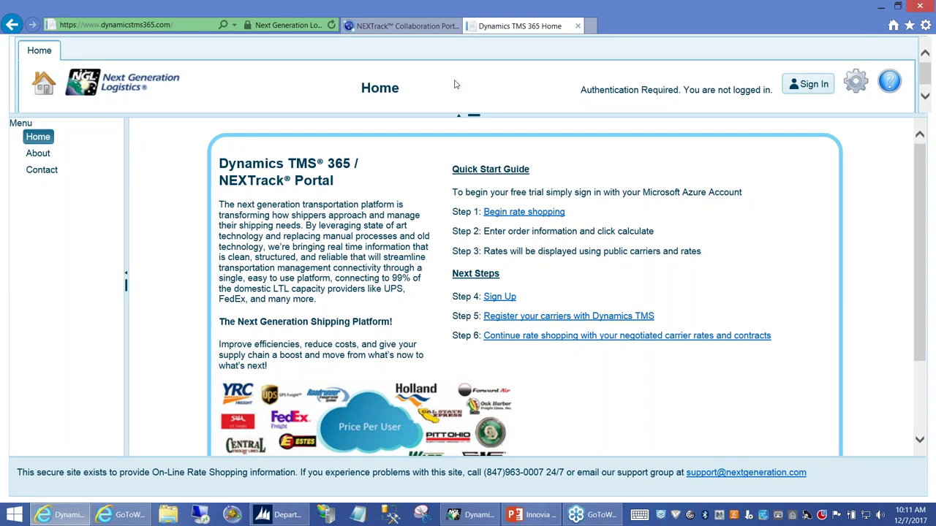
Step: Sign in with the work Windows account, staying signed in, and open the Rate Shopping order form
left_click(804, 90)
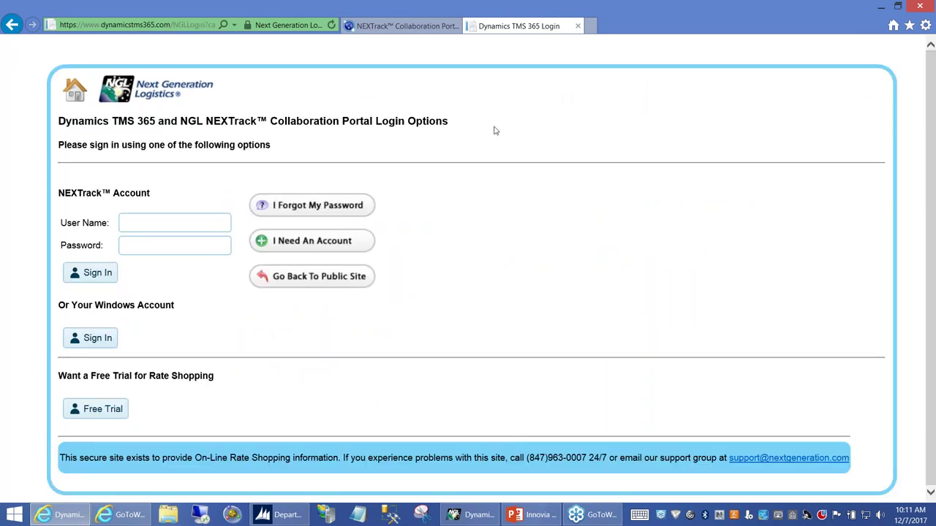
left_click(94, 340)
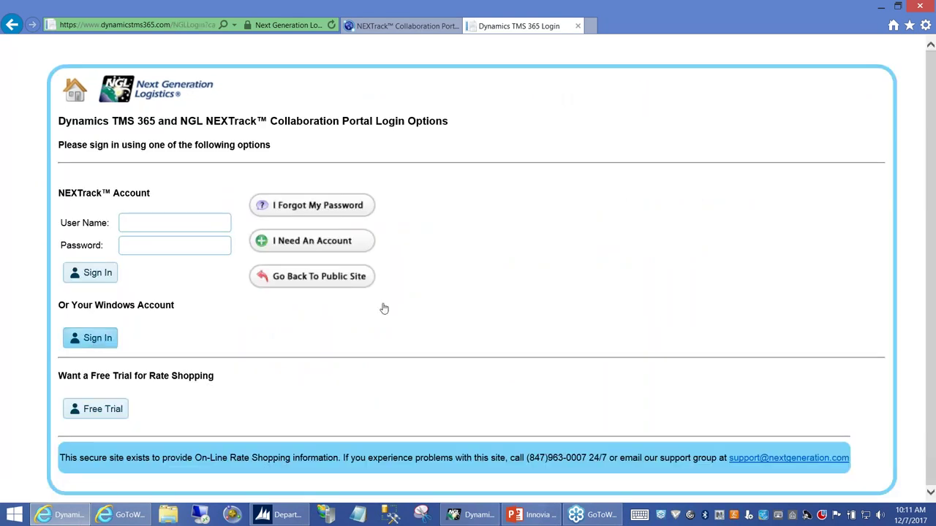
left_click(488, 192)
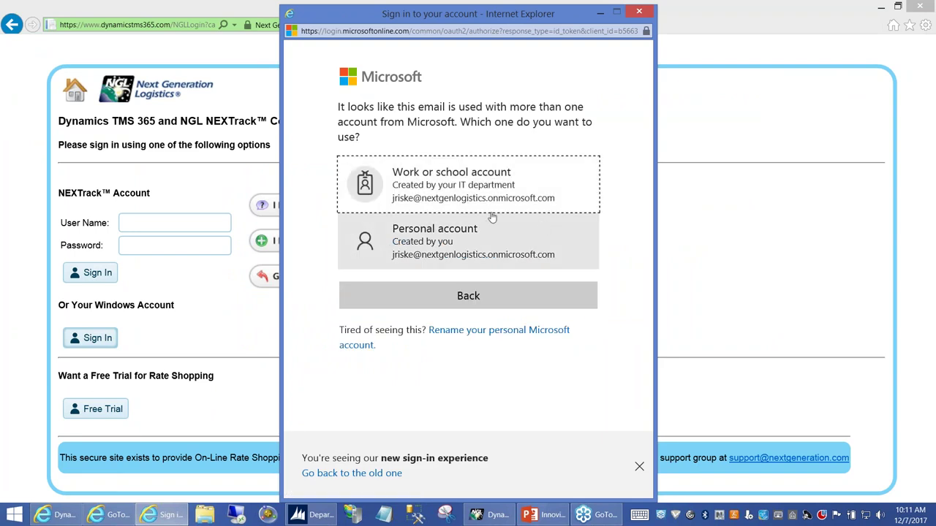
left_click(479, 189)
left_click(534, 224)
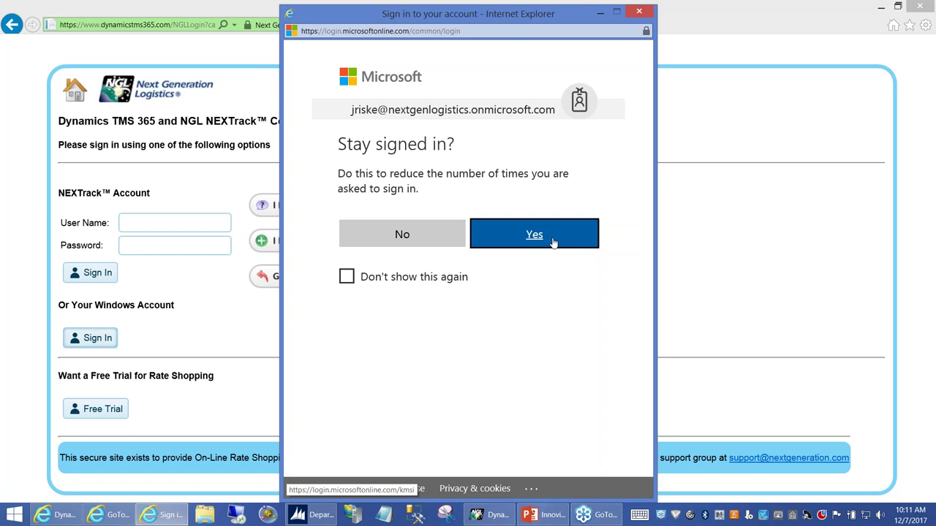
left_click(553, 242)
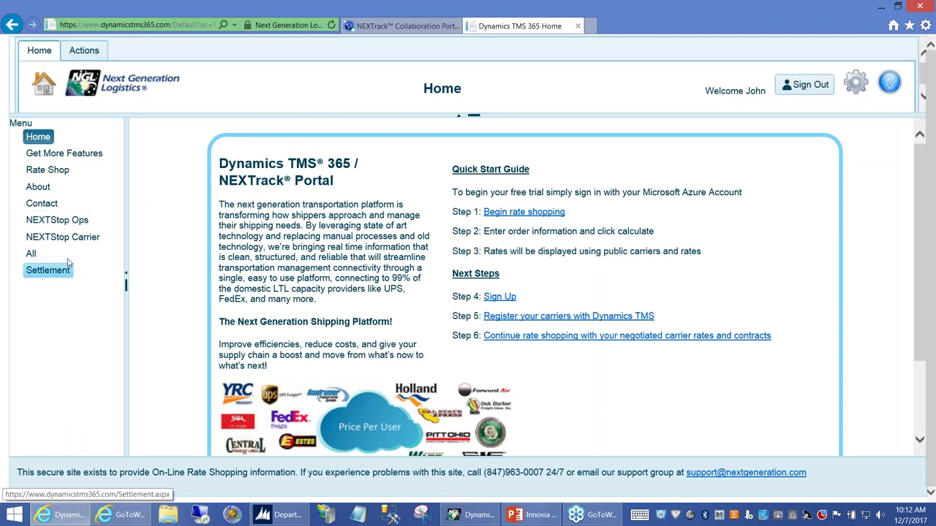
left_click(62, 180)
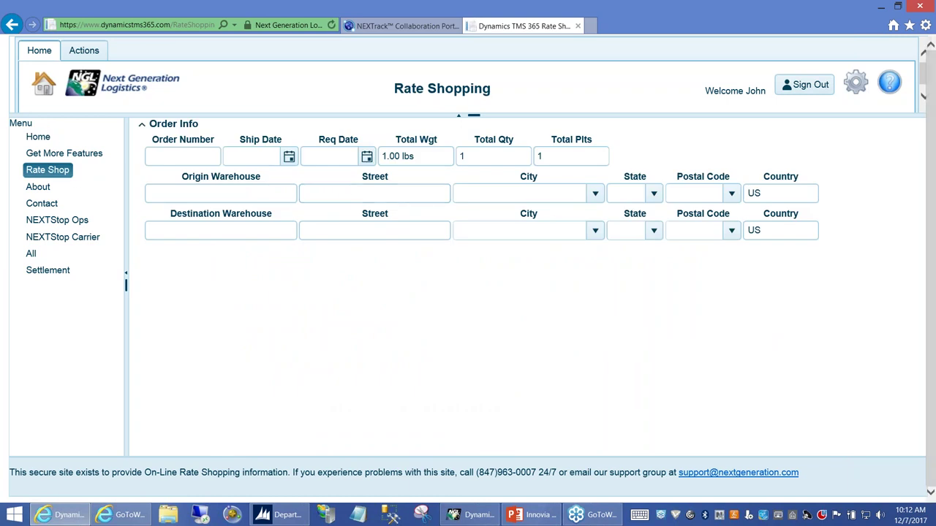
left_click(698, 193)
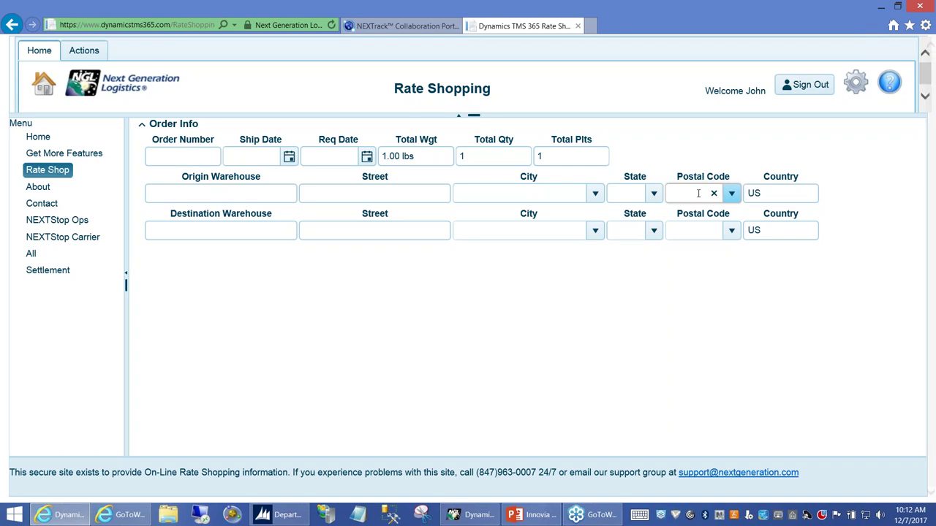
Step: Enter origin postal code 60645 (Chicago, IL) and destination postal code 33801 (Lakeland, FL)
type("606")
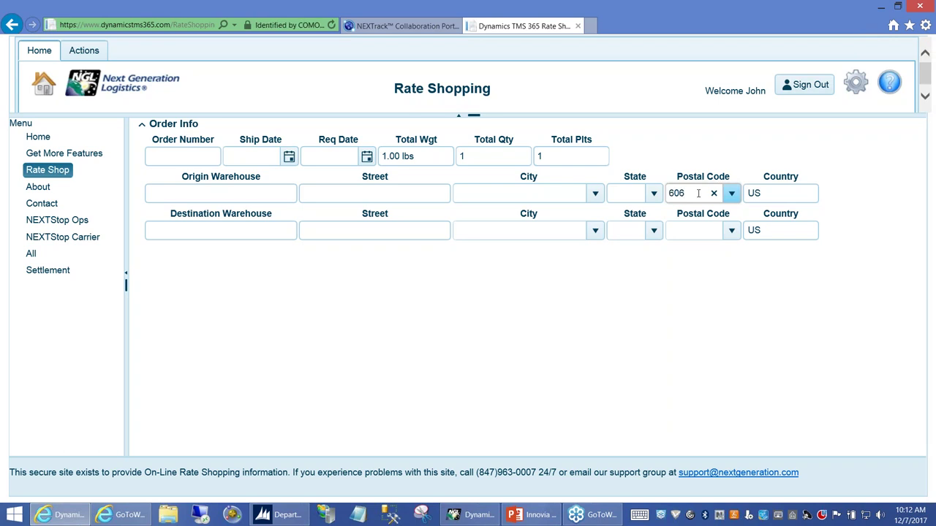
type("45")
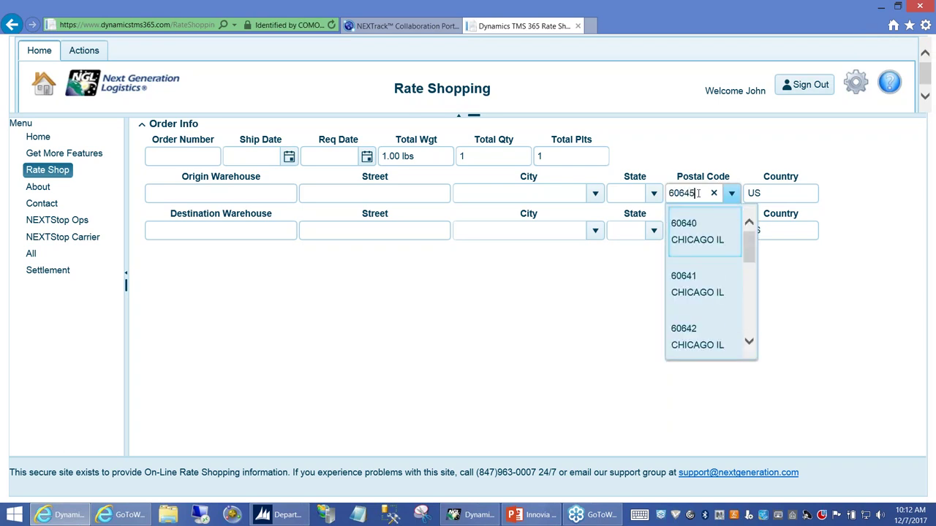
left_click(687, 234)
left_click(688, 231)
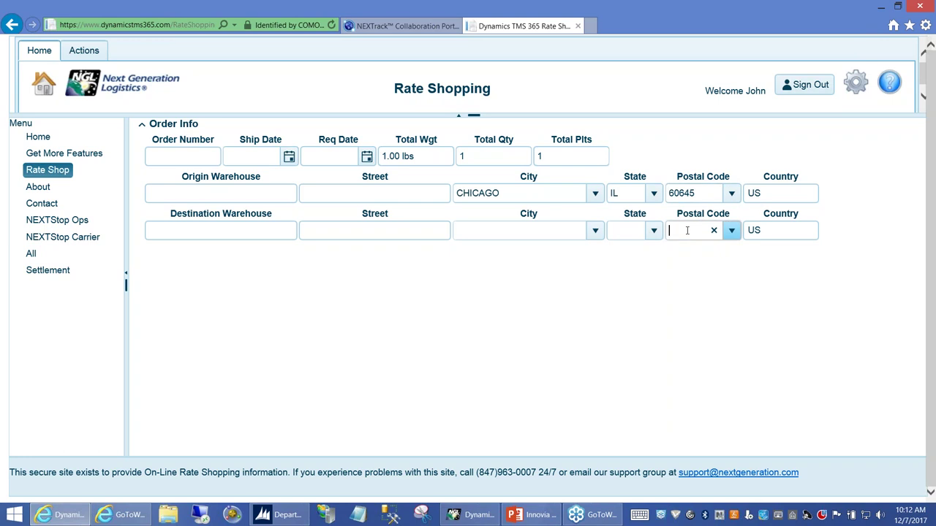
type("33")
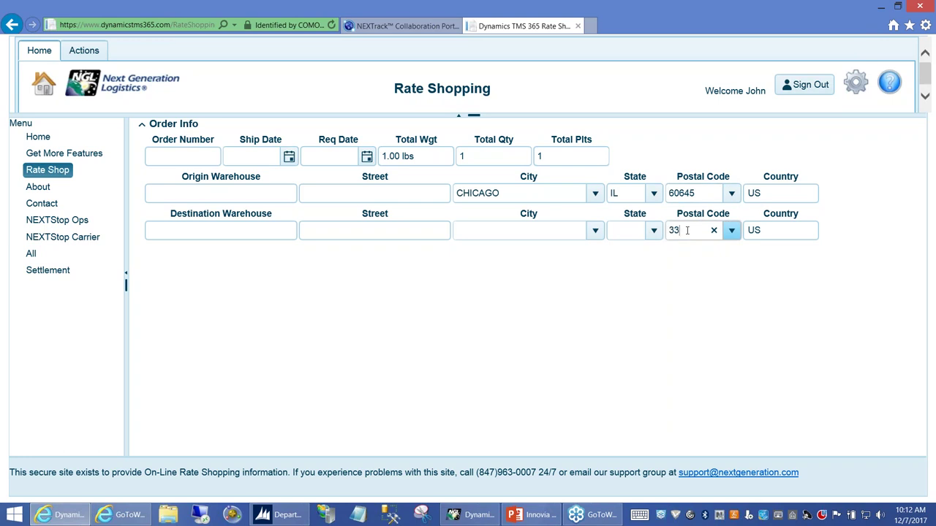
type("801")
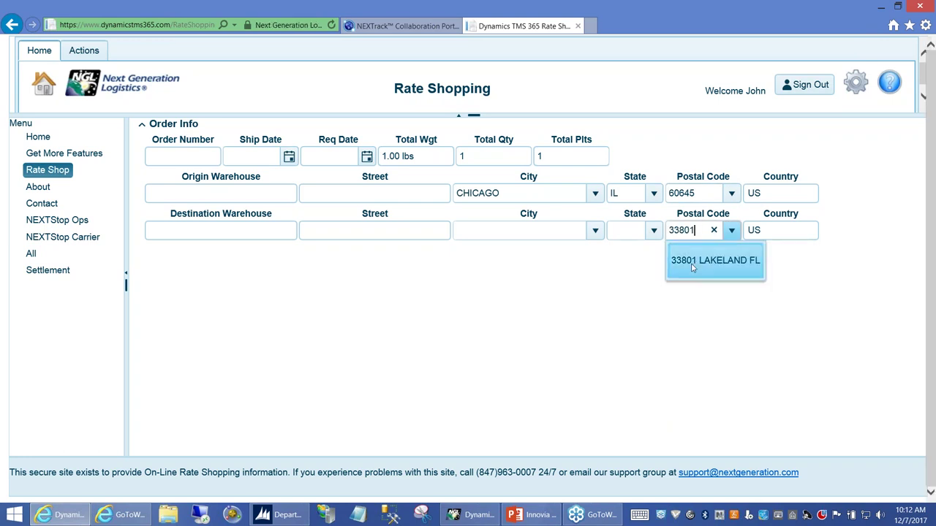
left_click(702, 260)
left_click(84, 50)
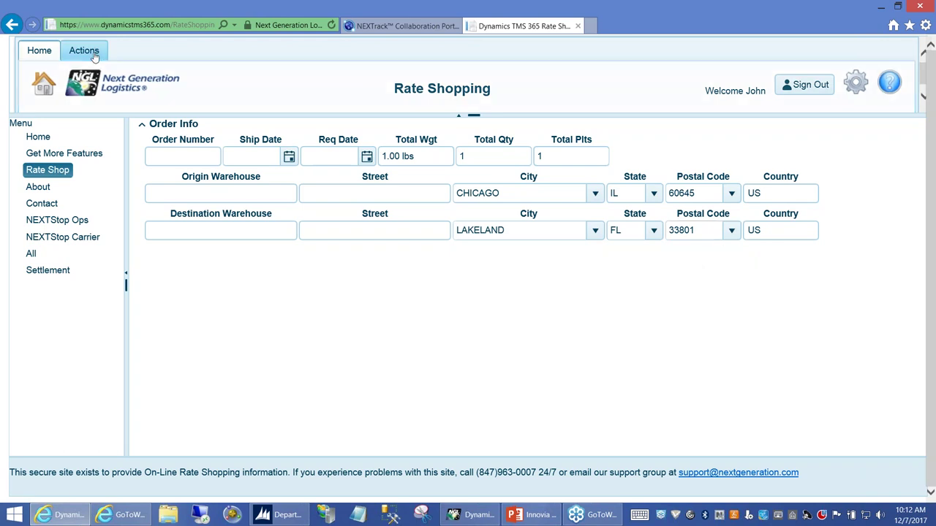
left_click(149, 80)
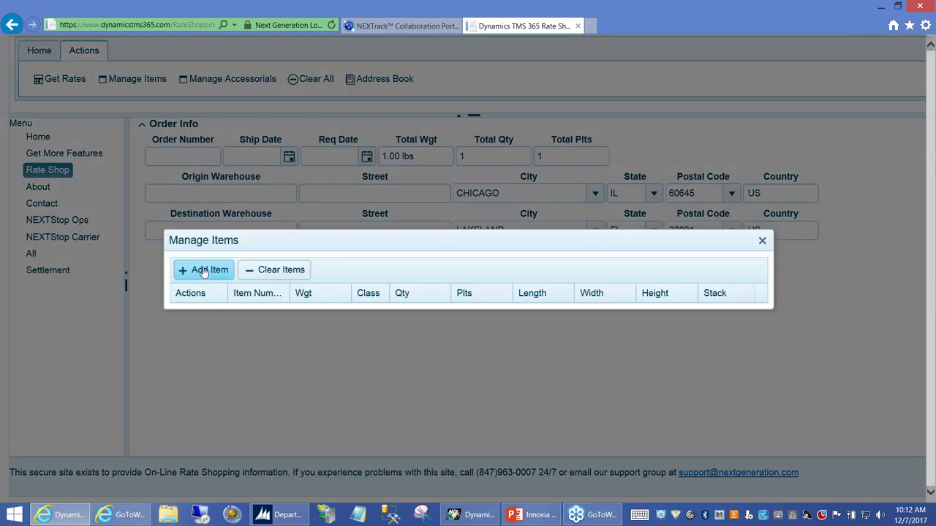
Step: Add a 500 lb, class 65 item sized 48 × 40 × 48 and close the item list
left_click(202, 269)
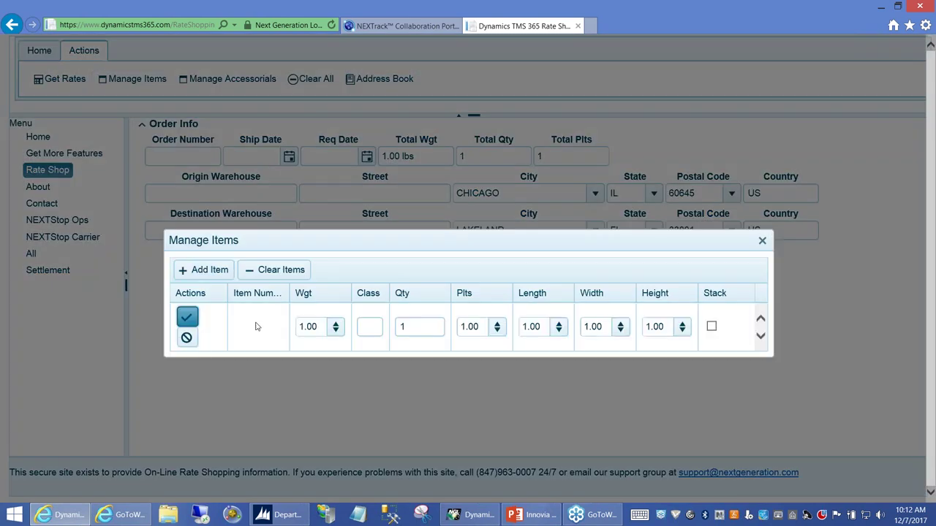
left_click(312, 326)
type("500")
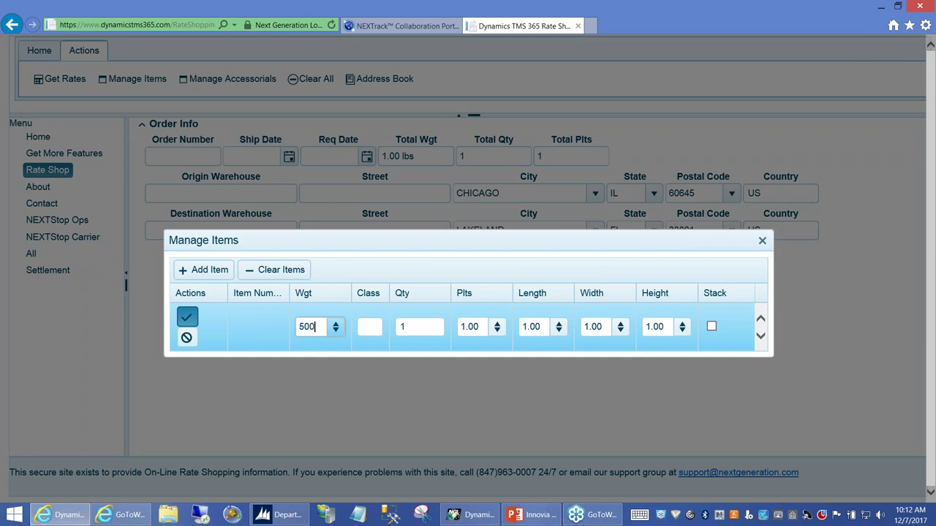
key("Tab")
type("65")
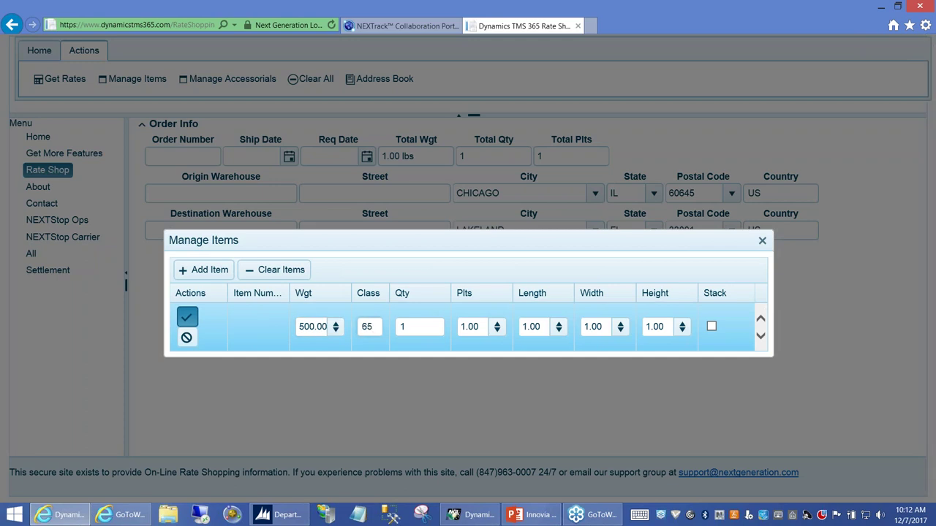
key("Tab")
key("Tab")
key("Tab")
type("48")
key("Tab")
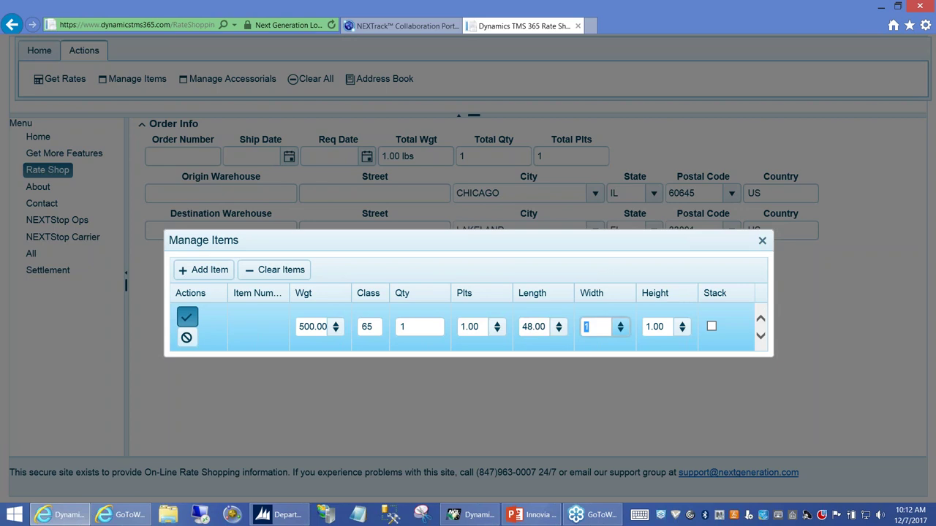
type("40")
key("Tab")
type("48")
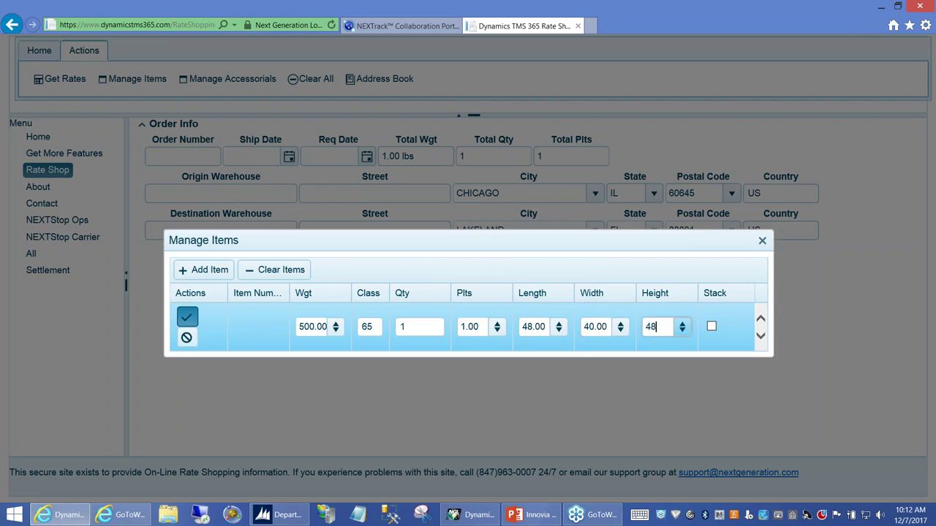
left_click(187, 317)
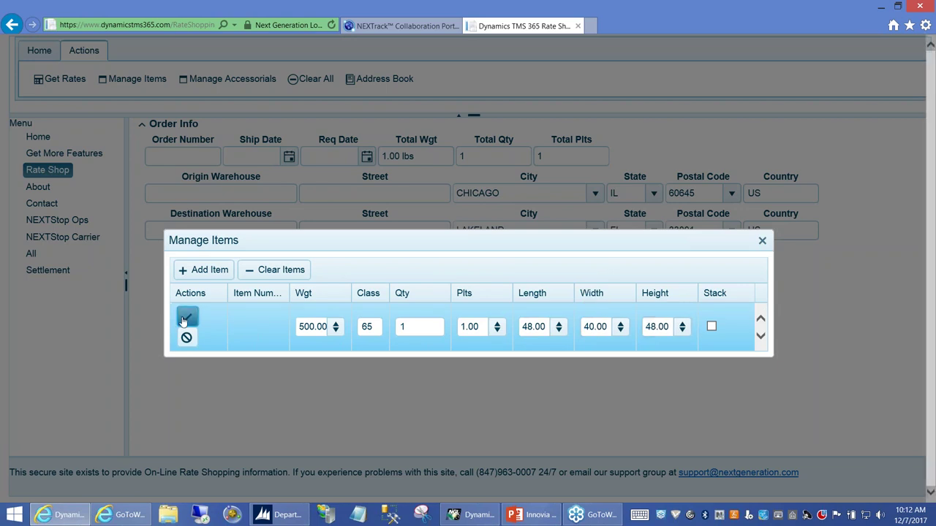
left_click(762, 241)
Step: Get rates and compare the AACT quote (131.71) with the cheapest RDFS quote (113.66)
left_click(63, 79)
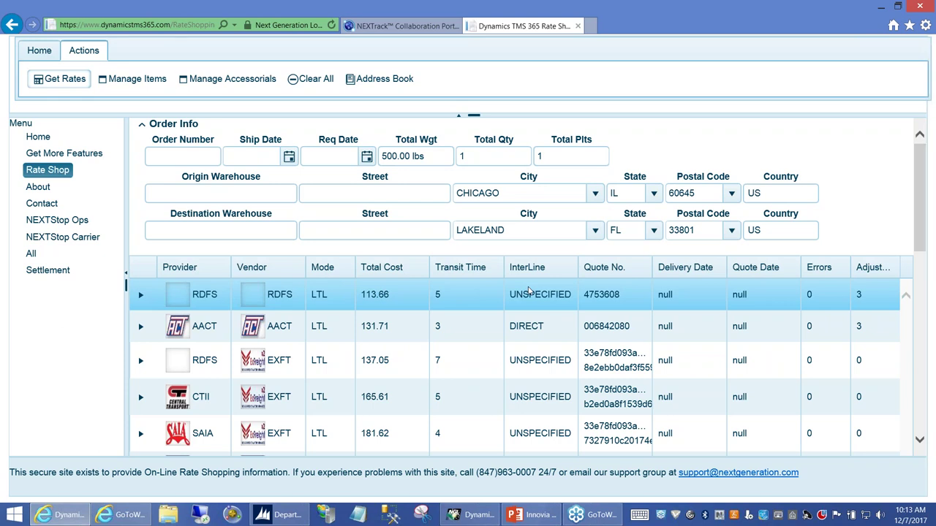
left_click(518, 324)
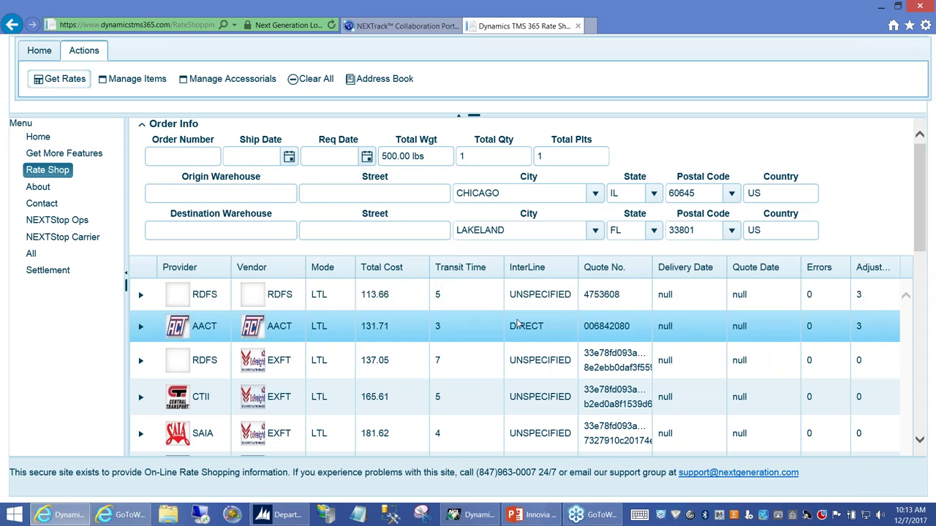
left_click(523, 295)
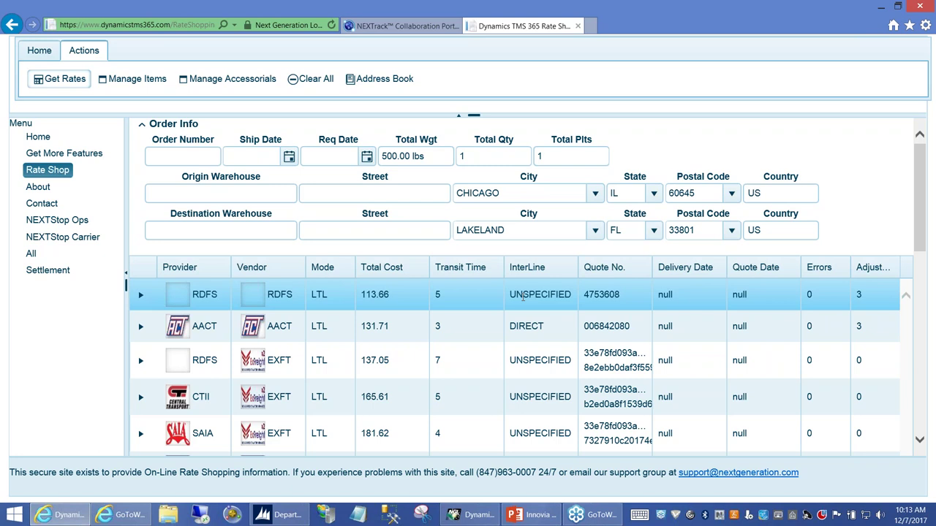
left_click(447, 331)
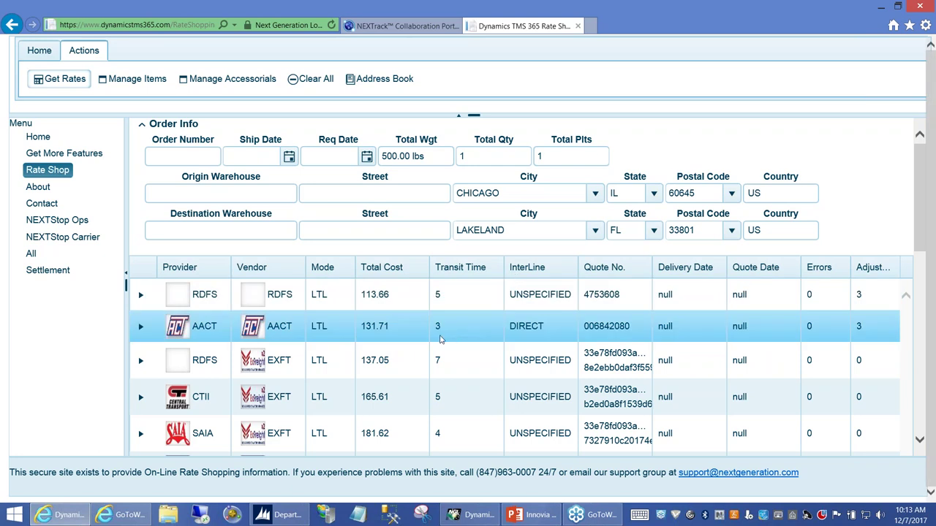
left_click(384, 351)
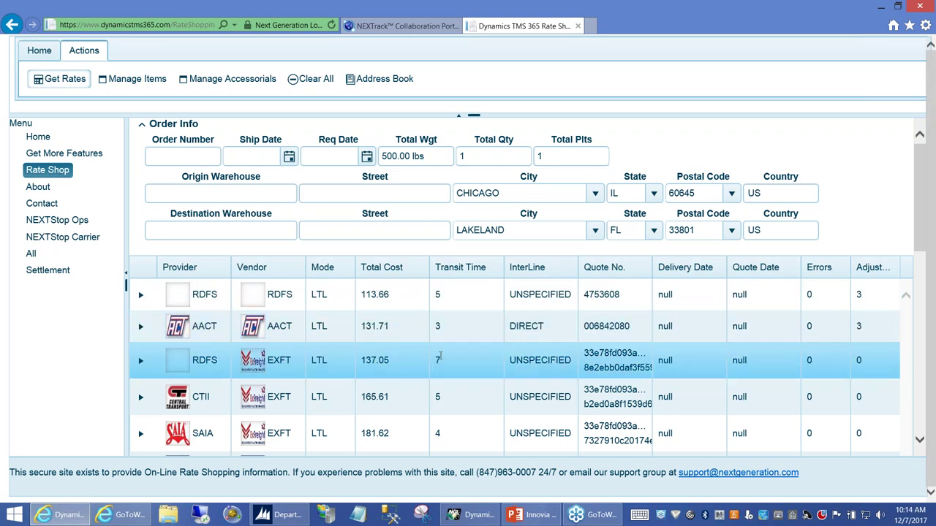
key("Down")
key("Down")
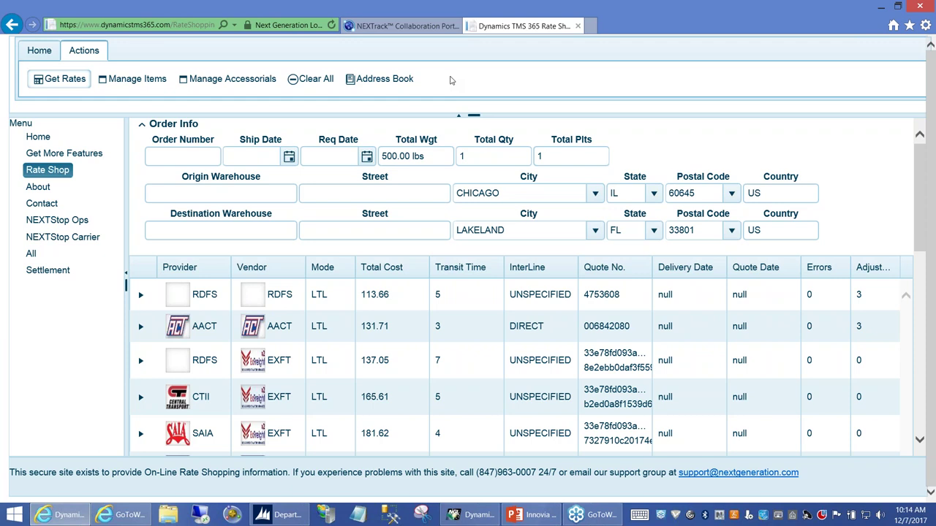
left_click(148, 291)
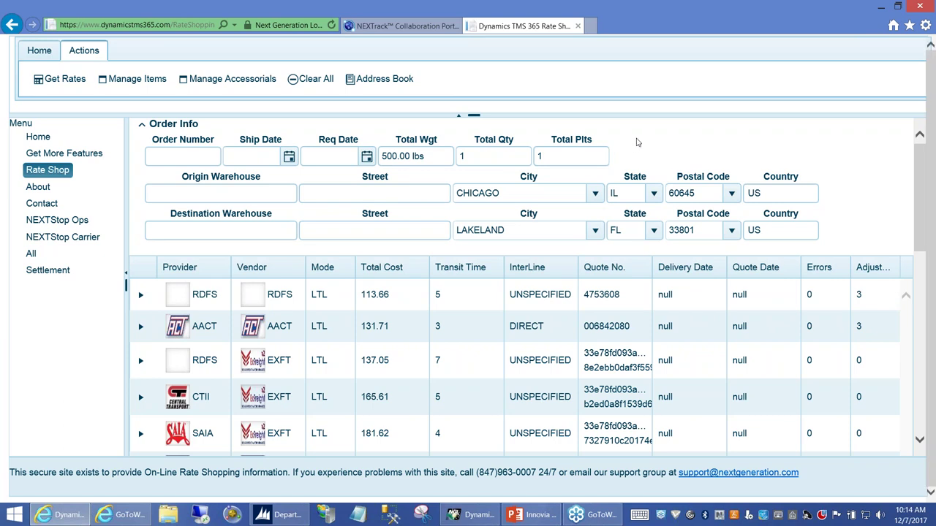
left_click(324, 82)
Step: Set Klein Tool Company from the address book as the shipment origin
left_click(377, 80)
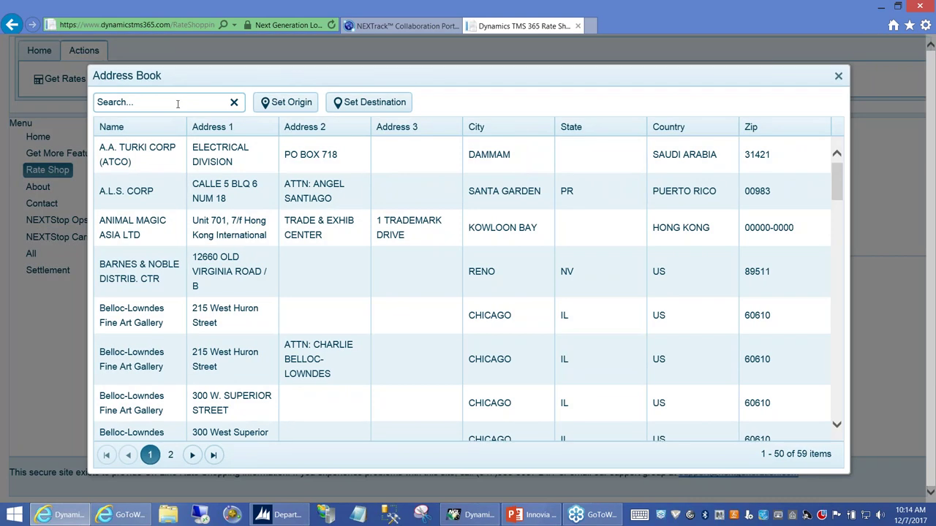
left_click(178, 103)
type("k")
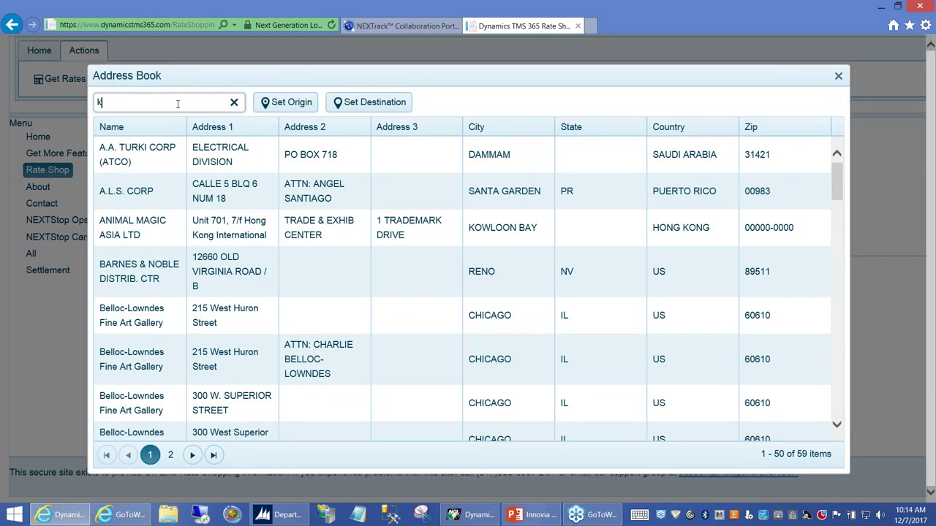
left_click(114, 238)
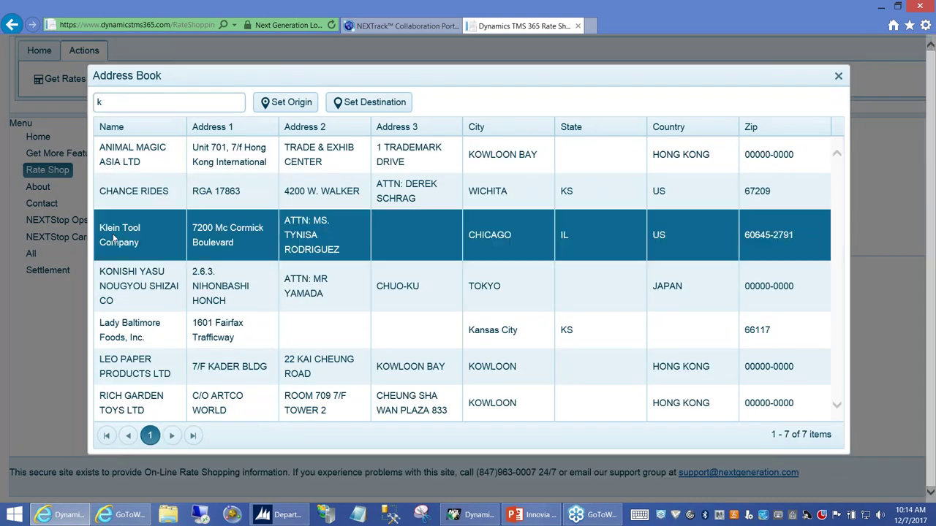
left_click(285, 104)
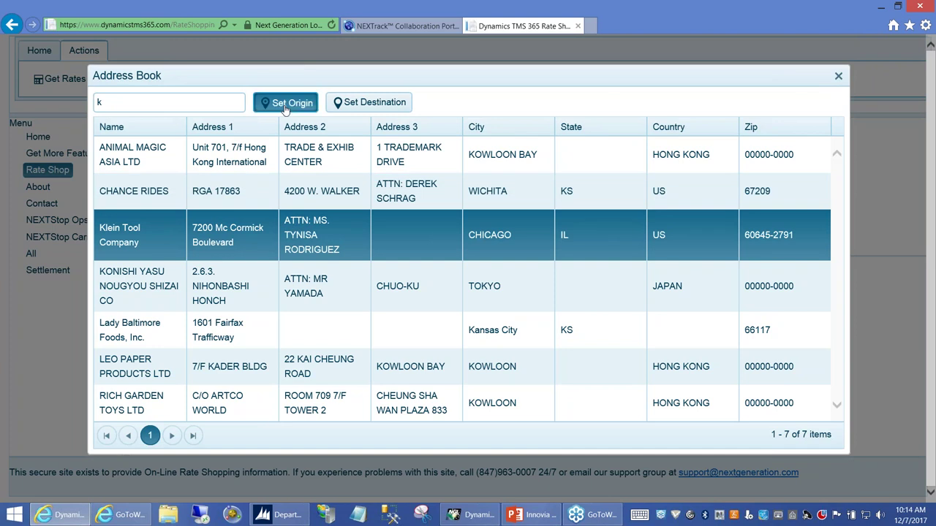
Step: Set Lady Baltimore Foods as the destination and enter US as the destination country
left_click(185, 106)
type("la")
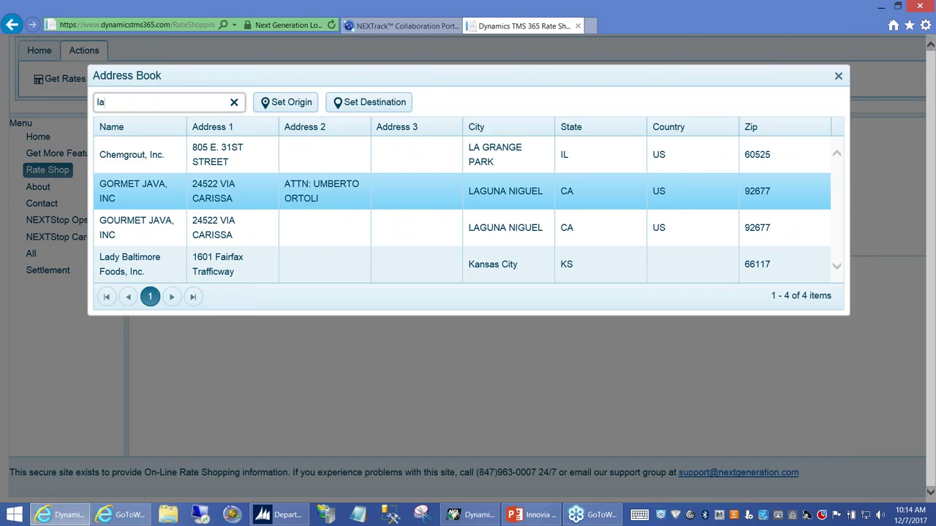
left_click(208, 256)
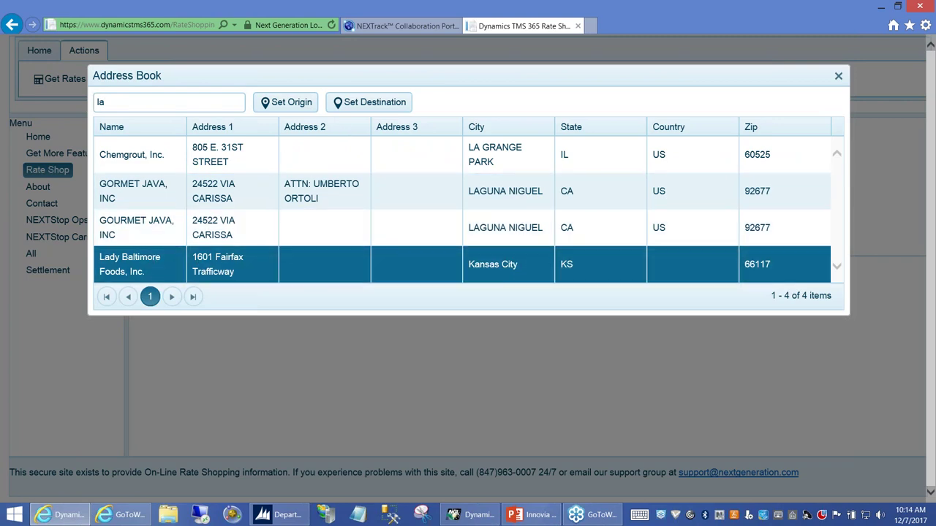
left_click(364, 110)
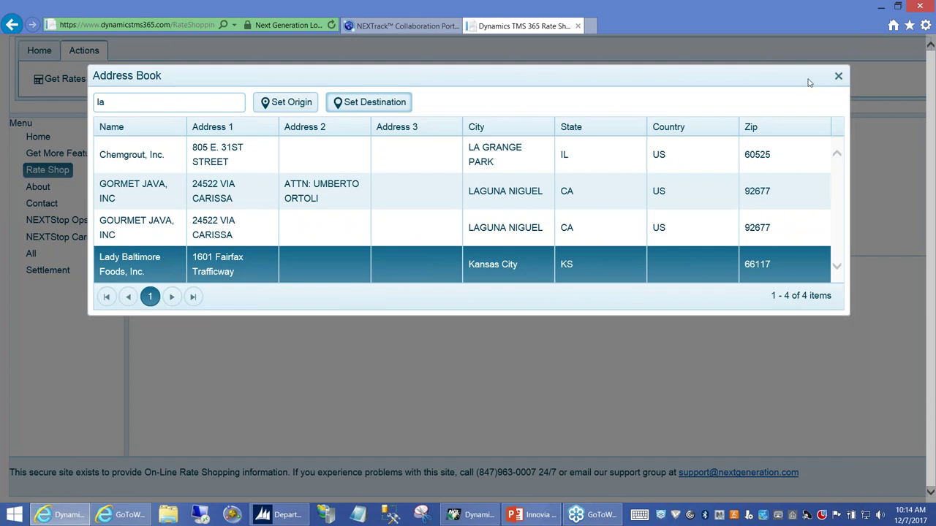
left_click(838, 76)
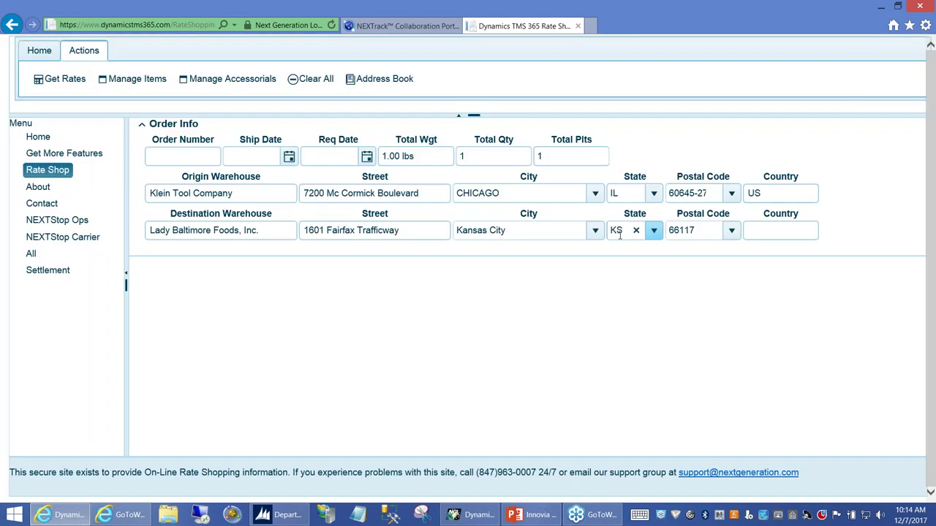
left_click(759, 233)
type("US")
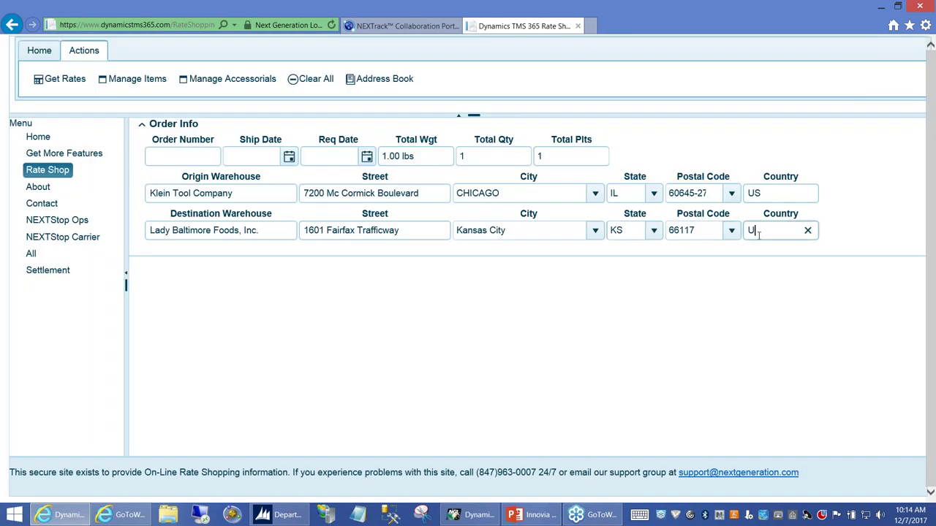
left_click(158, 80)
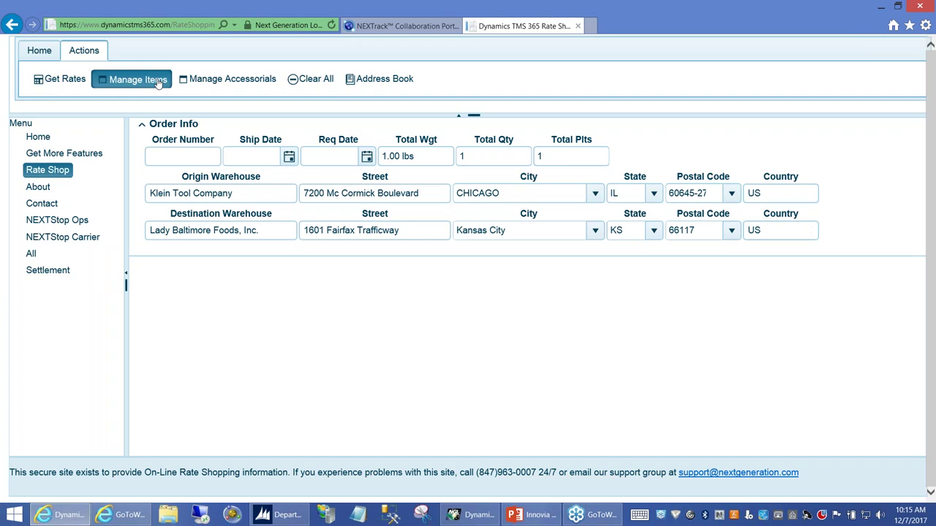
Step: Add a new shipment item with weight 450 and class 65
left_click(206, 270)
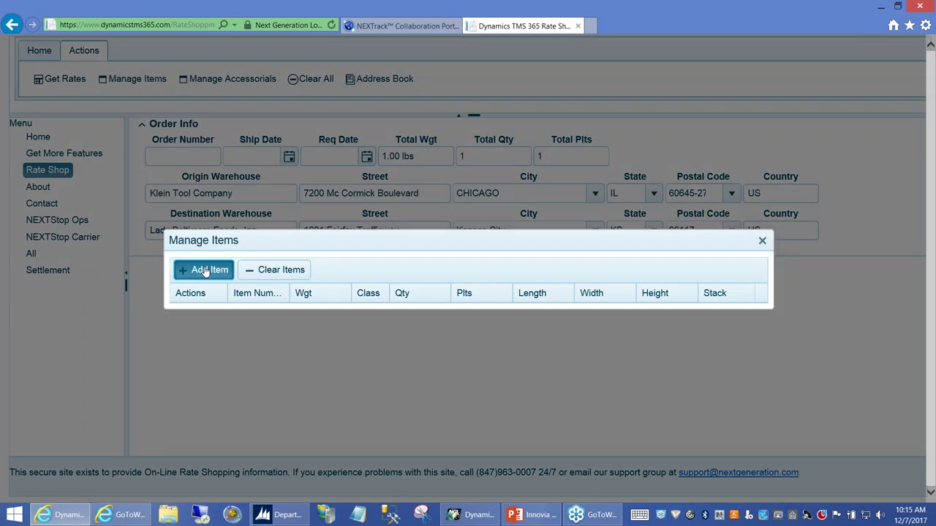
left_click(303, 322)
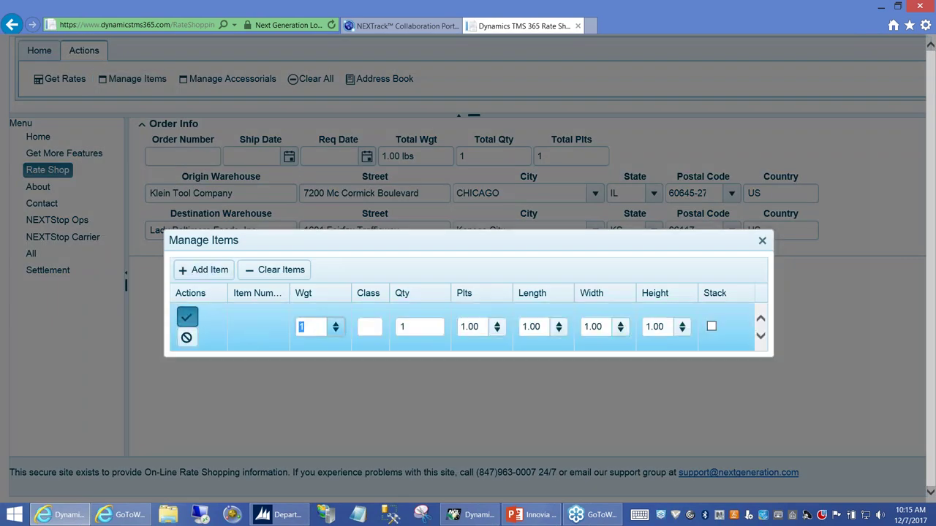
type("450")
key("Tab")
type("65")
Step: Give the item 340 pallets and dimensions 48 × 40 × 48, then save it
key("Tab")
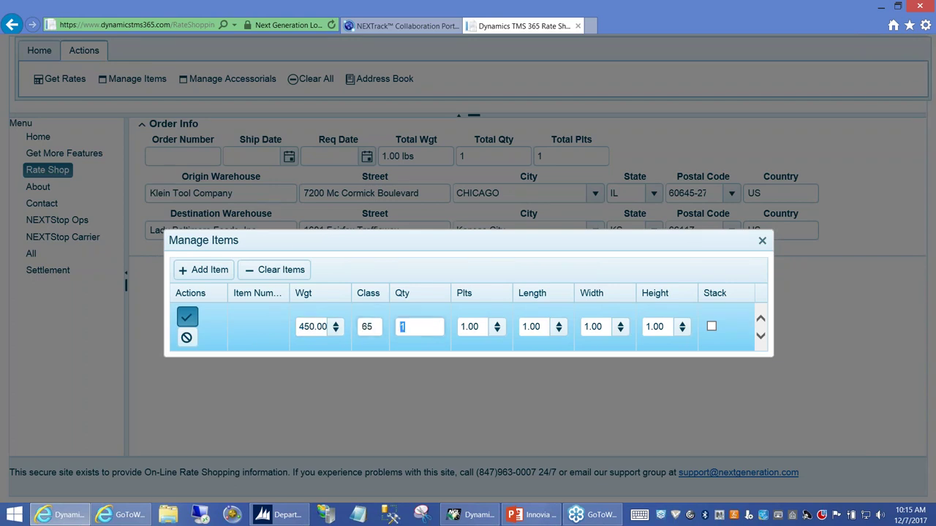
key("Tab")
type("340")
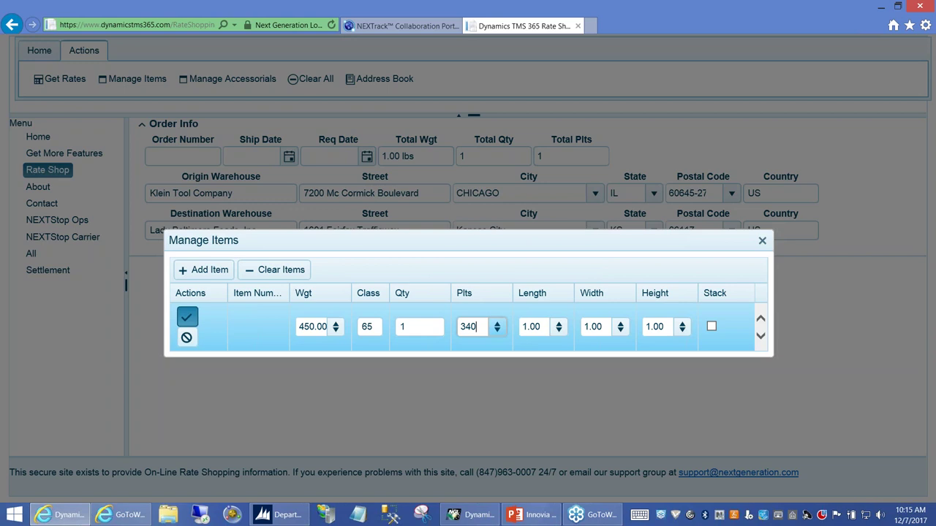
key("Tab")
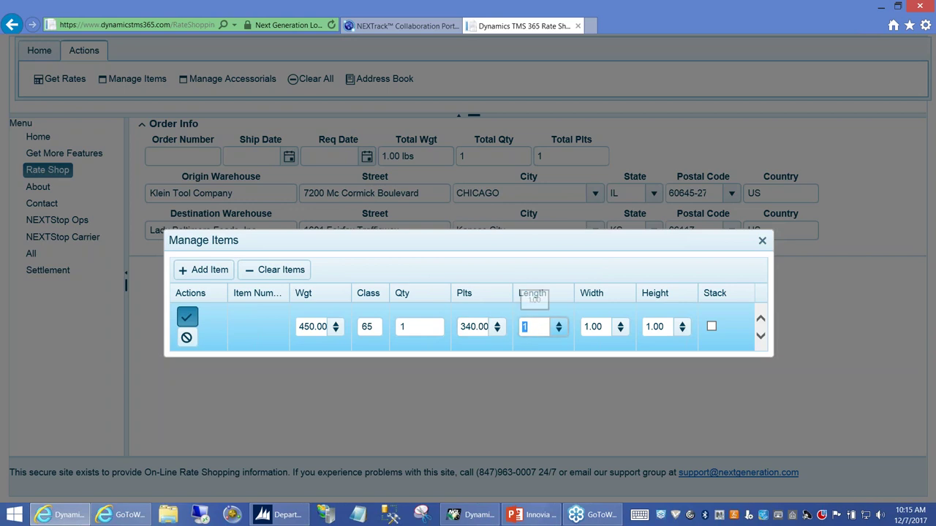
type("48")
key("Tab")
type("40")
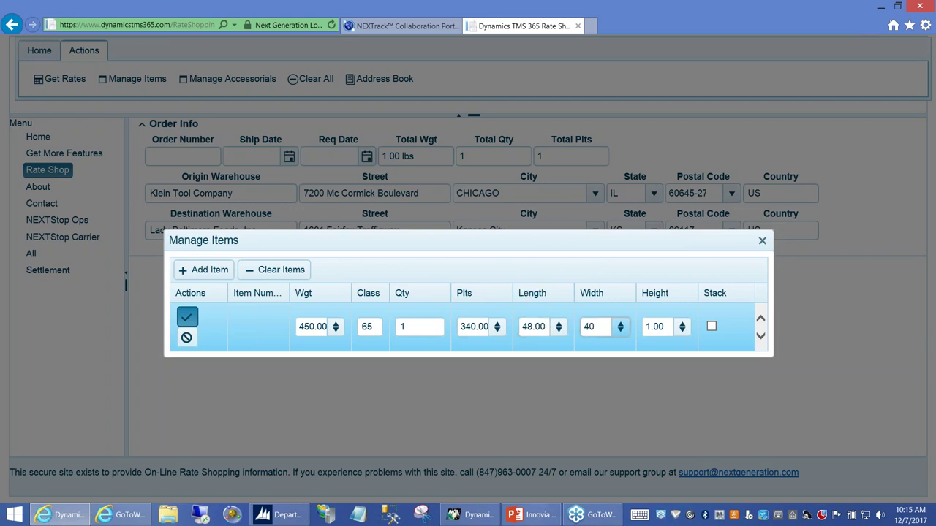
key("Tab")
type("4")
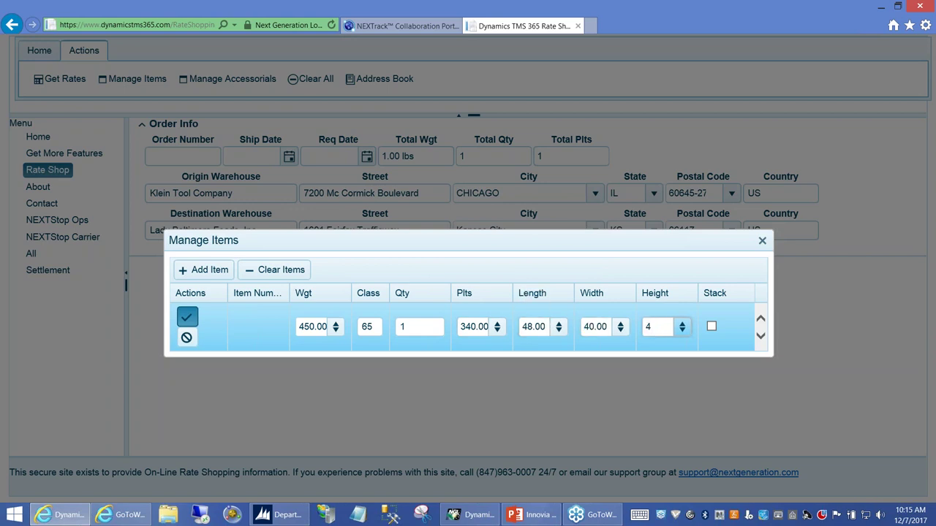
type("8")
left_click(184, 319)
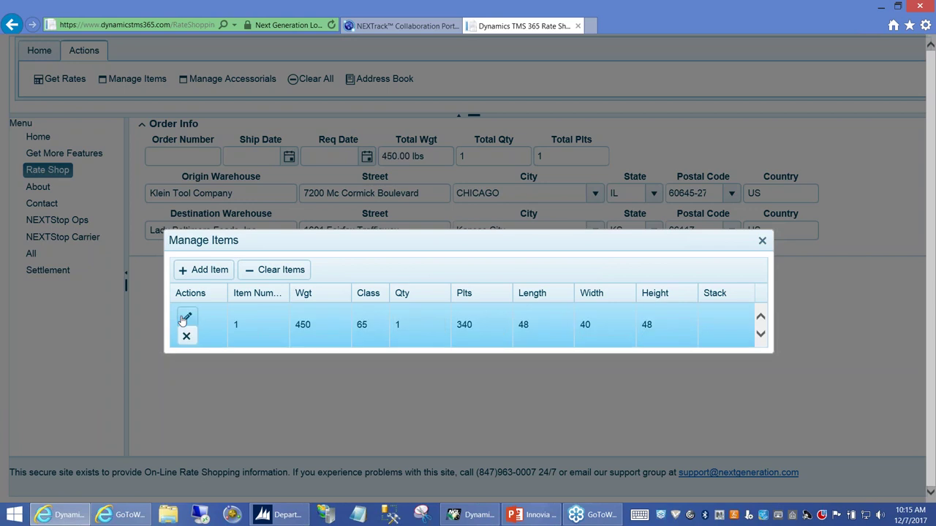
Step: Close the item list and fetch LTL rates, cheapest being RDFS at 117.04
left_click(762, 242)
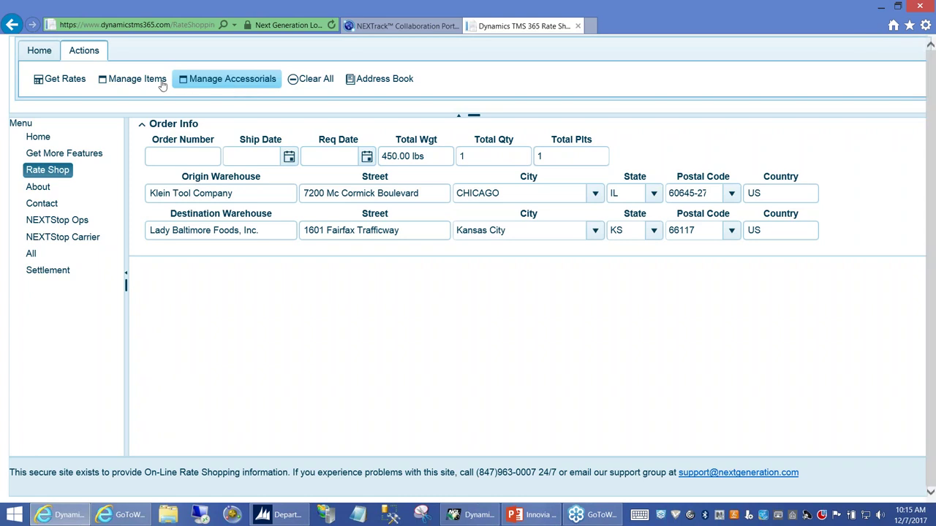
left_click(71, 82)
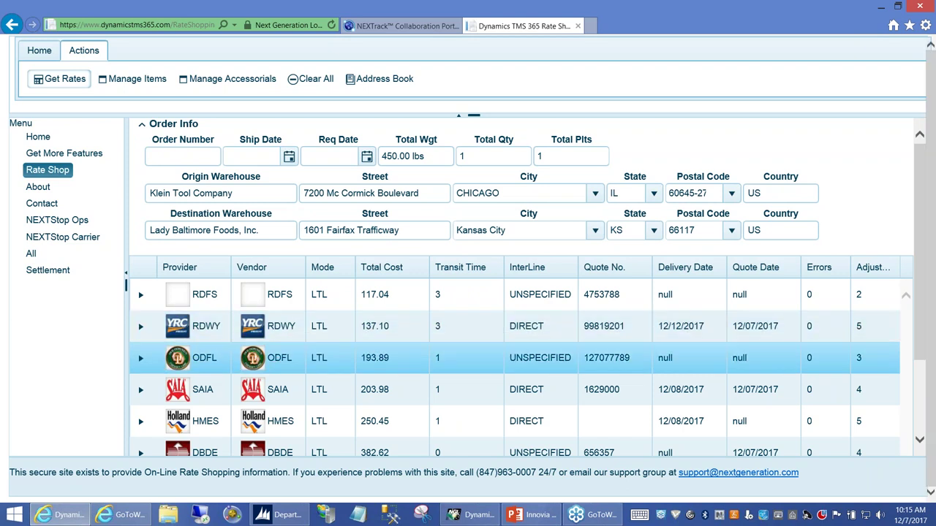
Step: Inspect the ODFL quote's charge details and errors, then collapse the row
left_click(141, 358)
scroll(296, 405, "down", 1)
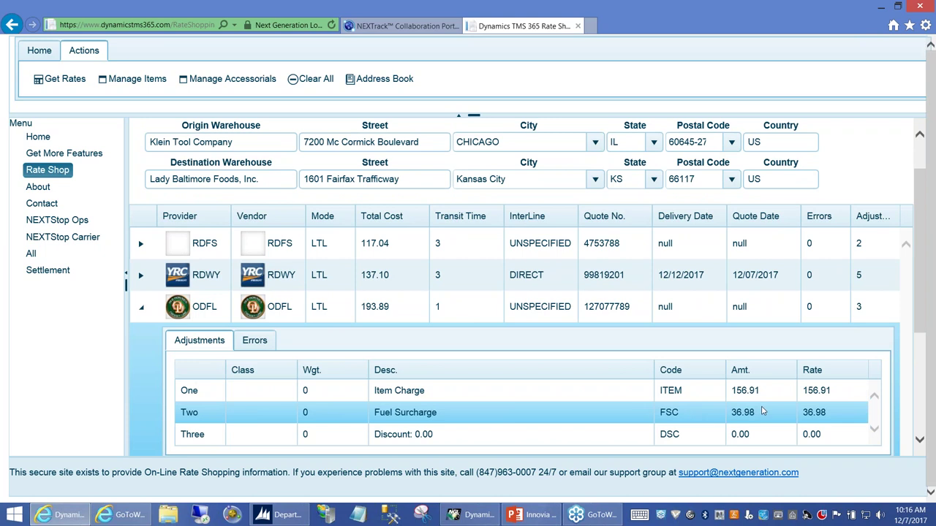
left_click(264, 344)
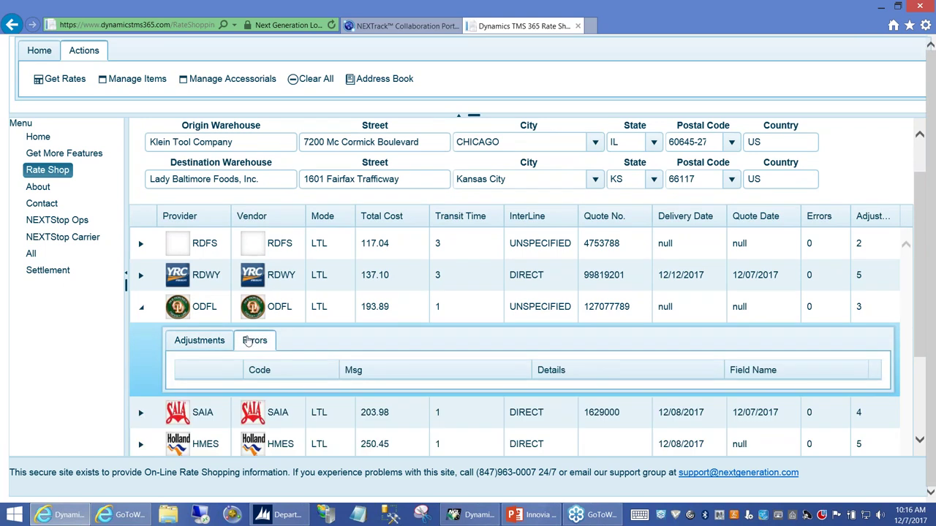
left_click(142, 306)
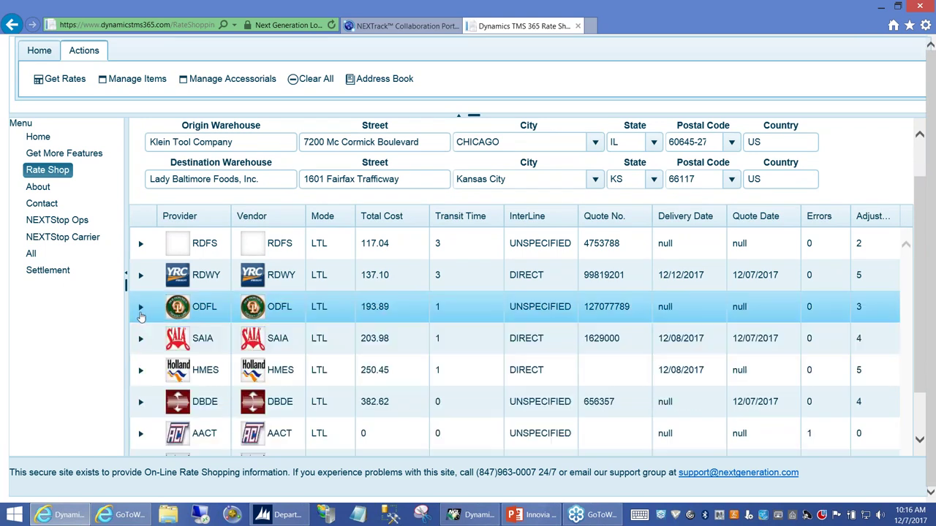
scroll(402, 356, "up", 1)
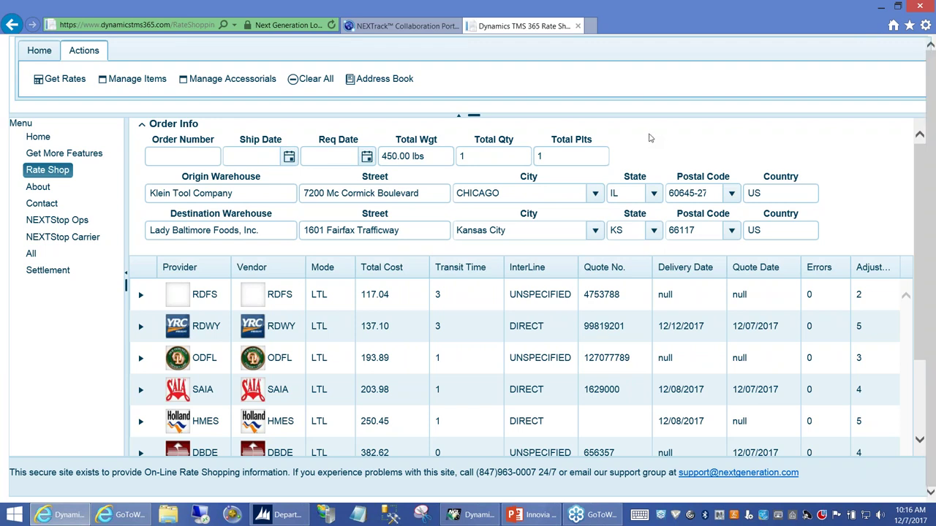
Step: Start the PowerPoint slide show from the Demo slide and advance to the Dynamics TMS slide
left_click(534, 515)
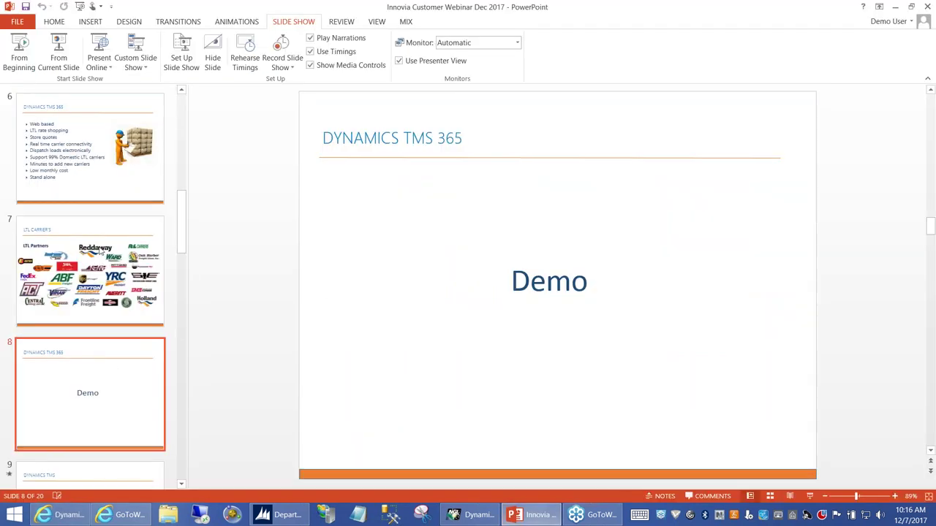
left_click(63, 57)
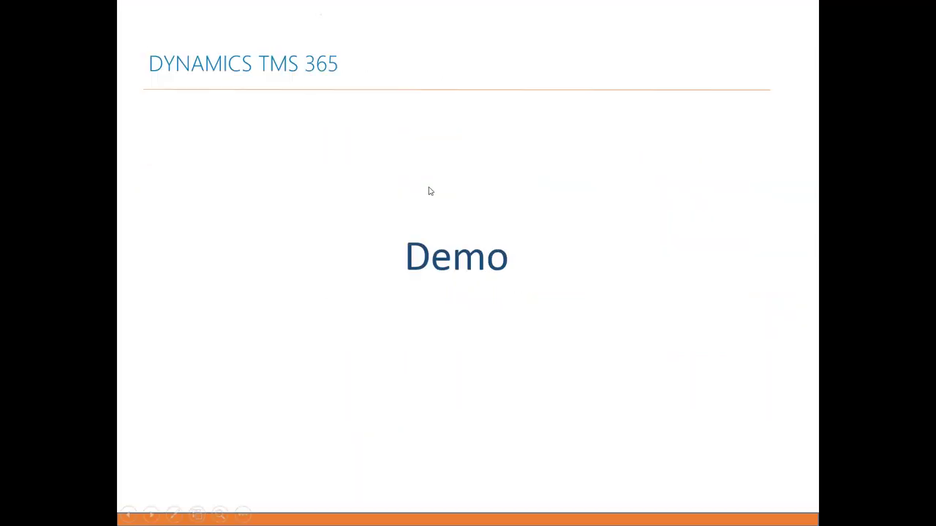
left_click(427, 190)
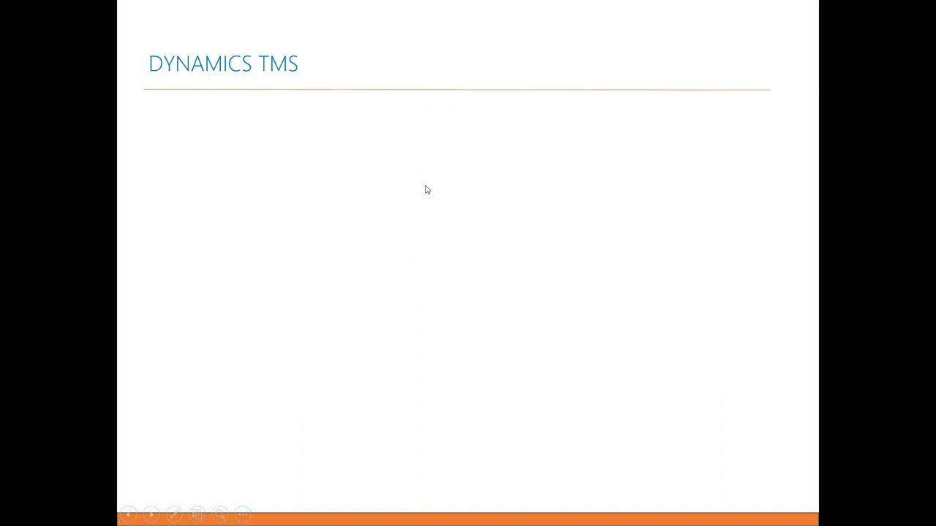
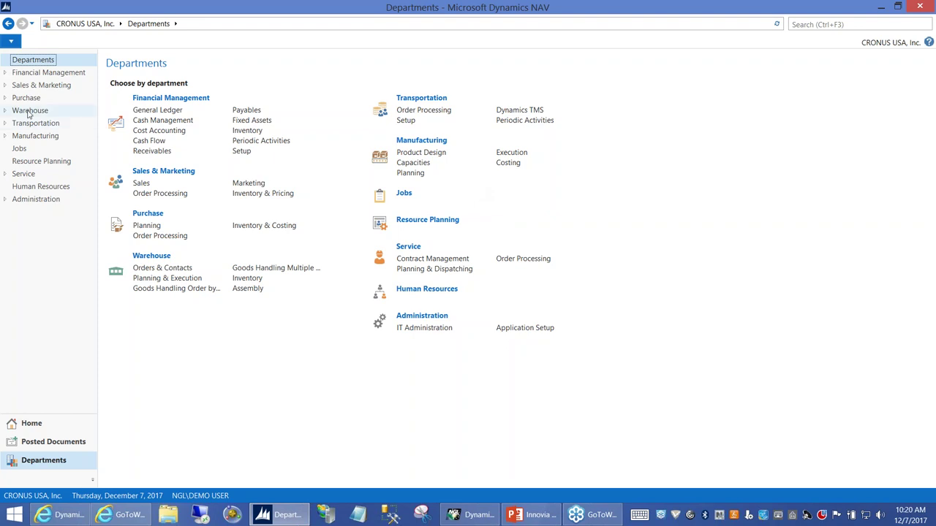
Step: Open the Sales Orders list under Sales & Marketing > Order Processing and select order 1255
left_click(5, 85)
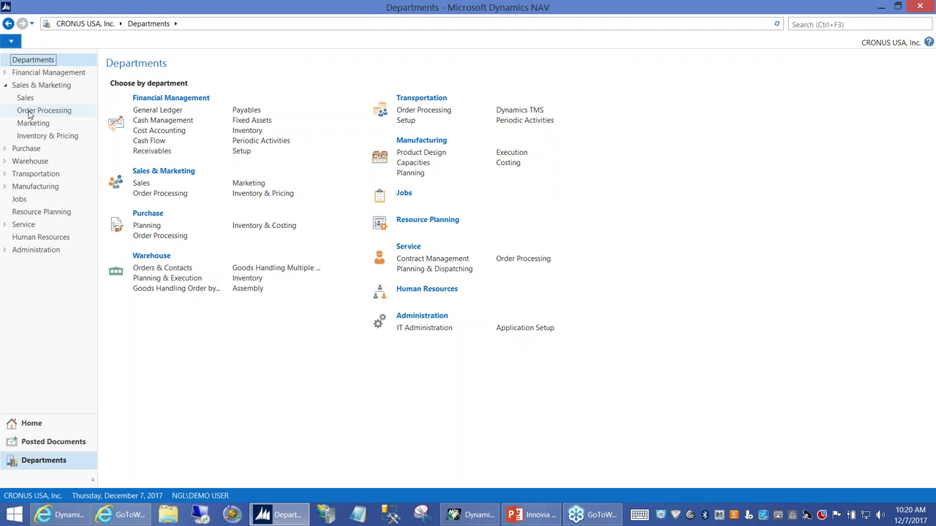
left_click(41, 111)
left_click(126, 130)
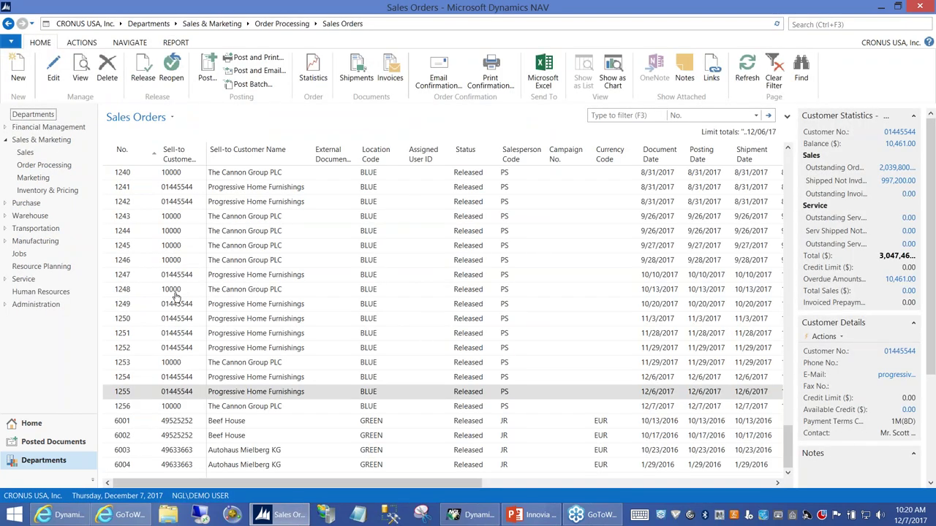
left_click(109, 399)
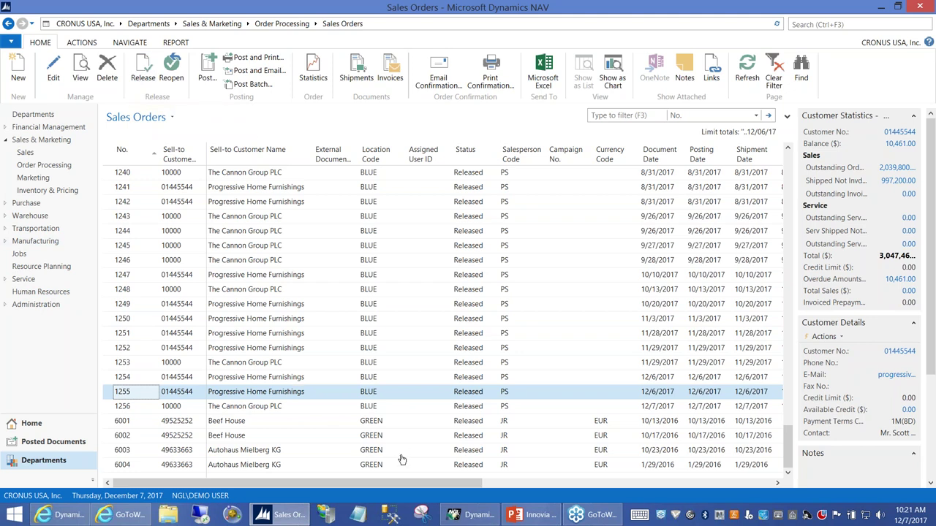
mouse_move(457, 517)
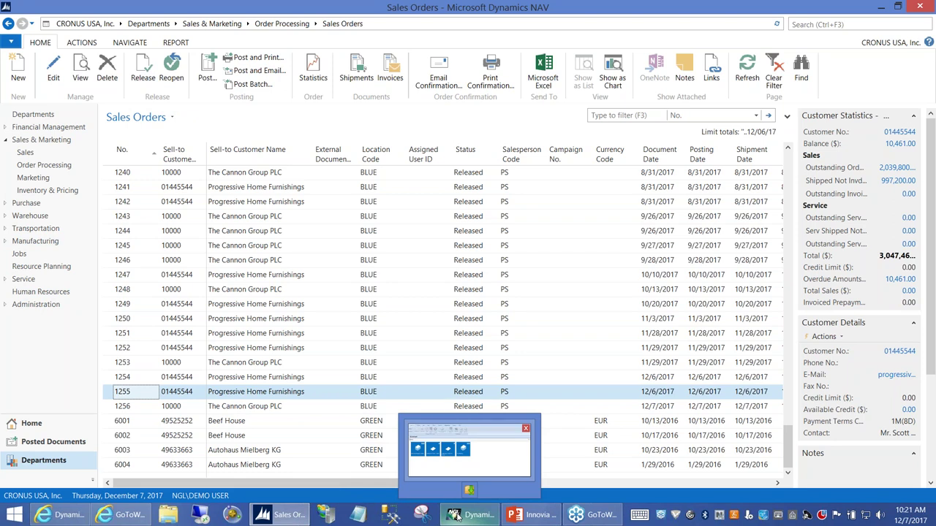
Step: Switch to Dynamics TMS and bring up the Company Maintenance record through Find
left_click(457, 516)
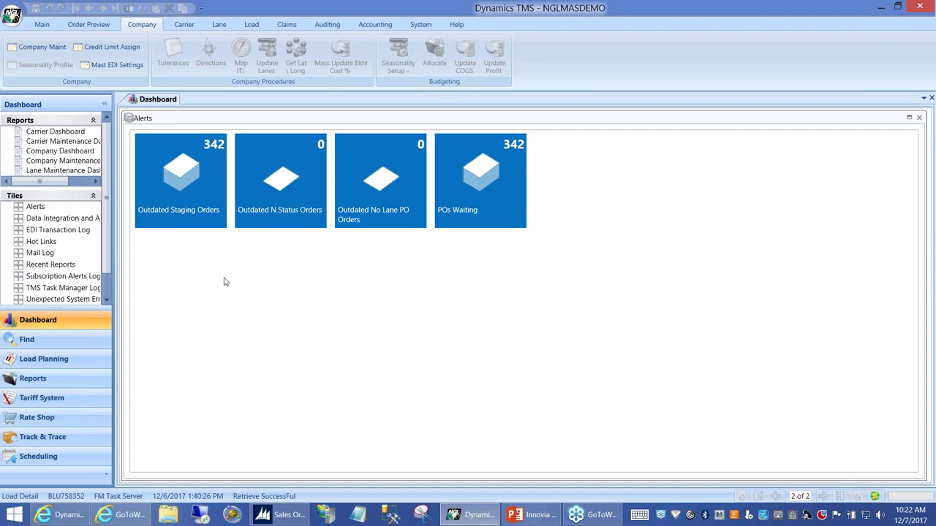
left_click(58, 341)
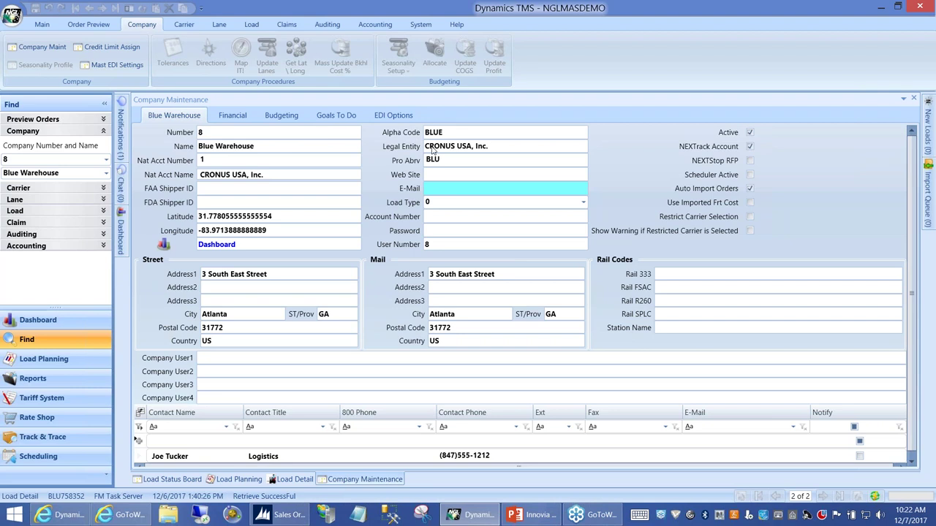
Step: Load company 8, Blue Warehouse, and view its payable auditing tolerances (0–5%, $10.00 low, $5.00 high)
left_click(107, 162)
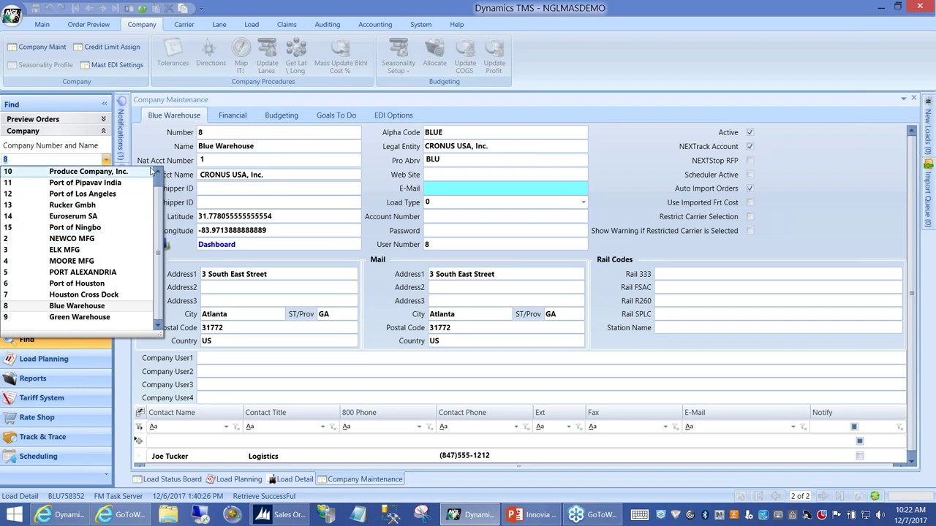
key("Return")
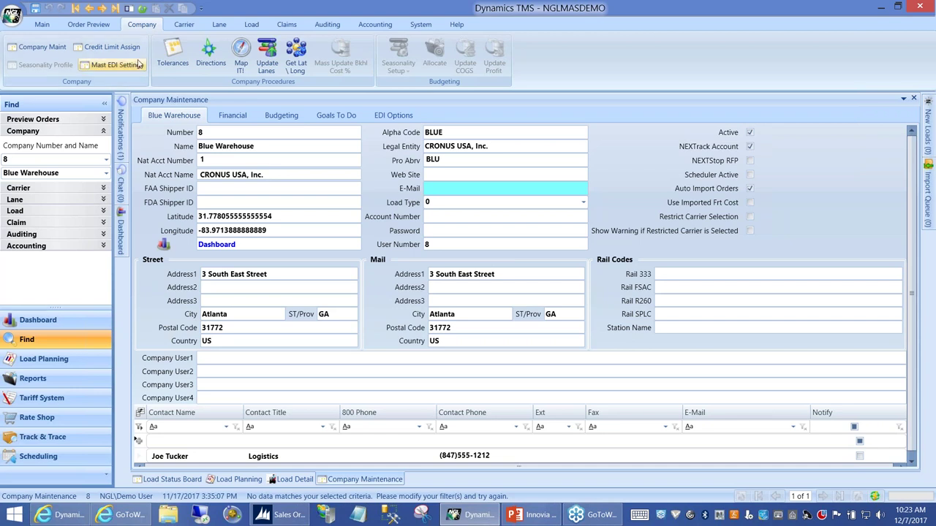
left_click(182, 53)
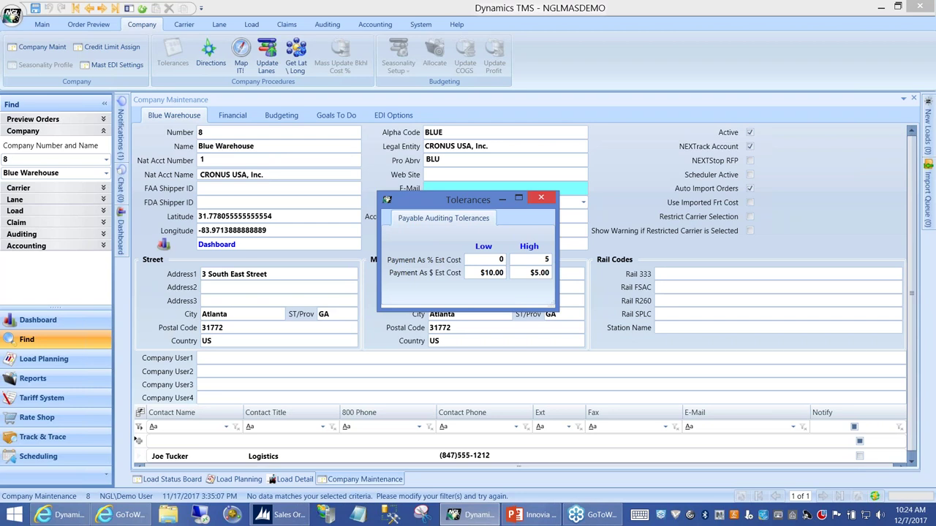
left_click(541, 197)
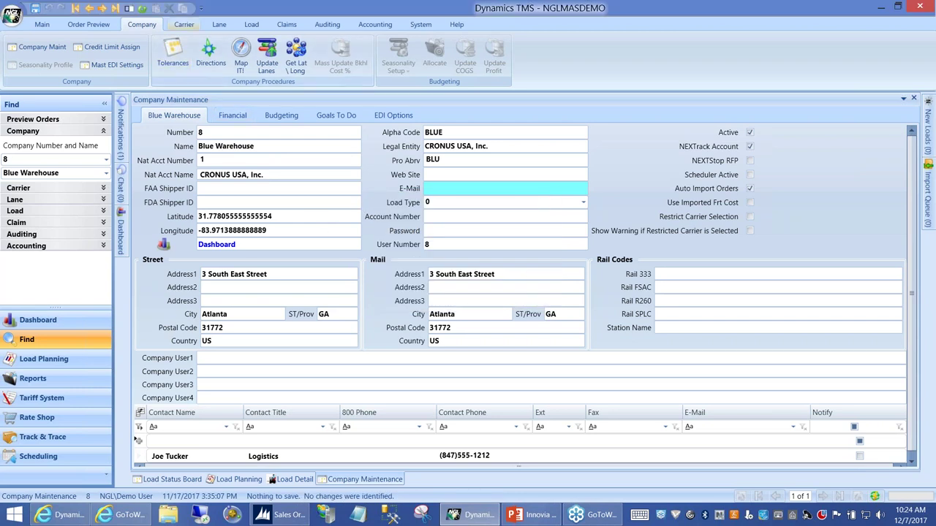
Step: Open carrier 23 Swift Trans's maintenance record on the Qualification tab with its exposure limits
left_click(183, 24)
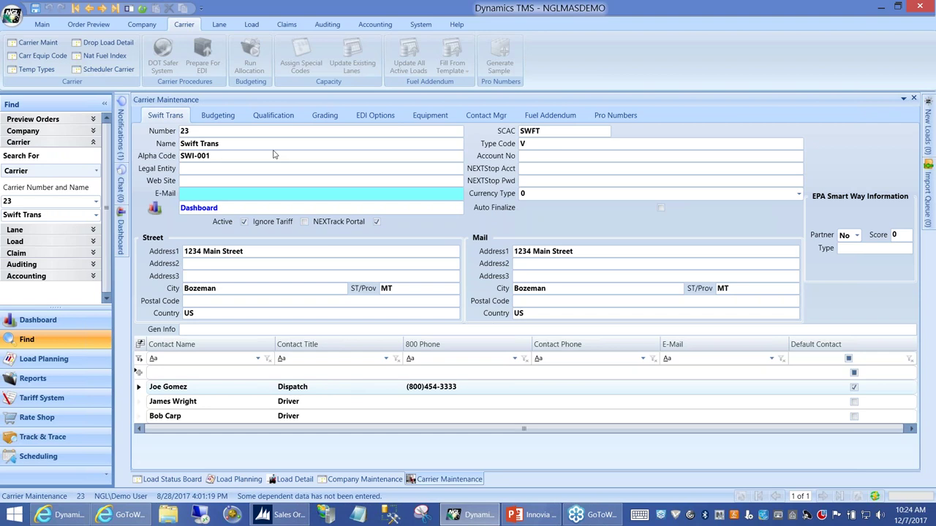
left_click(264, 116)
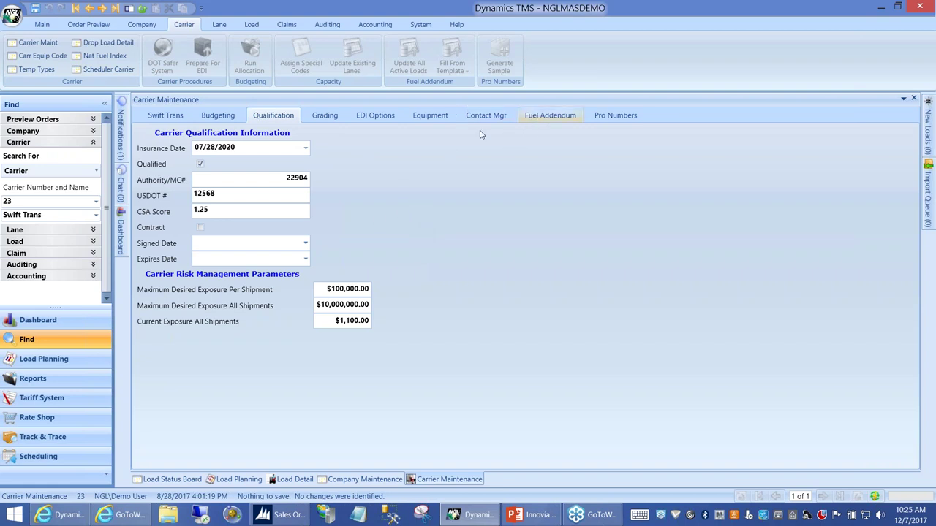
Step: Show Swift Trans's Fuel Addendum table of fuel price ranges and per-mile surcharges
left_click(552, 117)
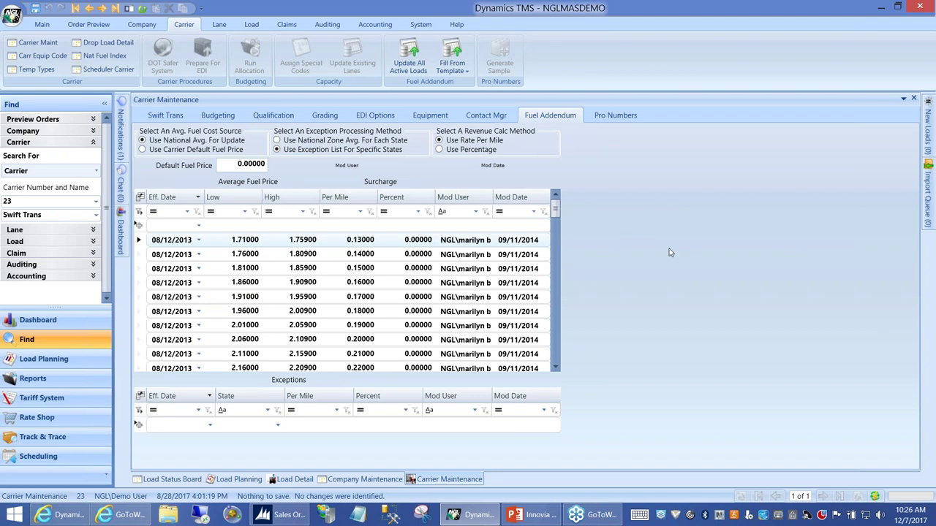
Step: Return to Swift Trans's general tab showing SCAC SWFT, the Bozeman, MT address and contacts
left_click(170, 120)
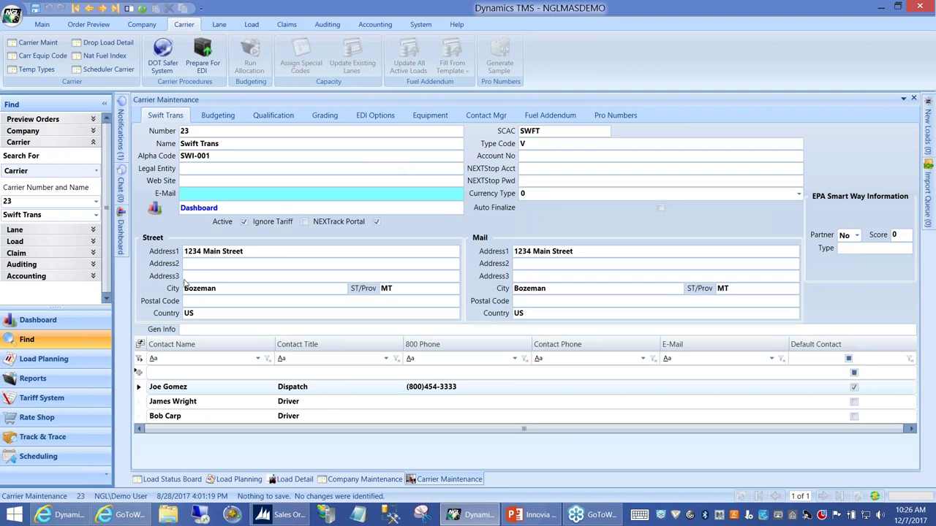
Step: Open the Tariff System and log in to NEXTrack with the saved user name
left_click(46, 400)
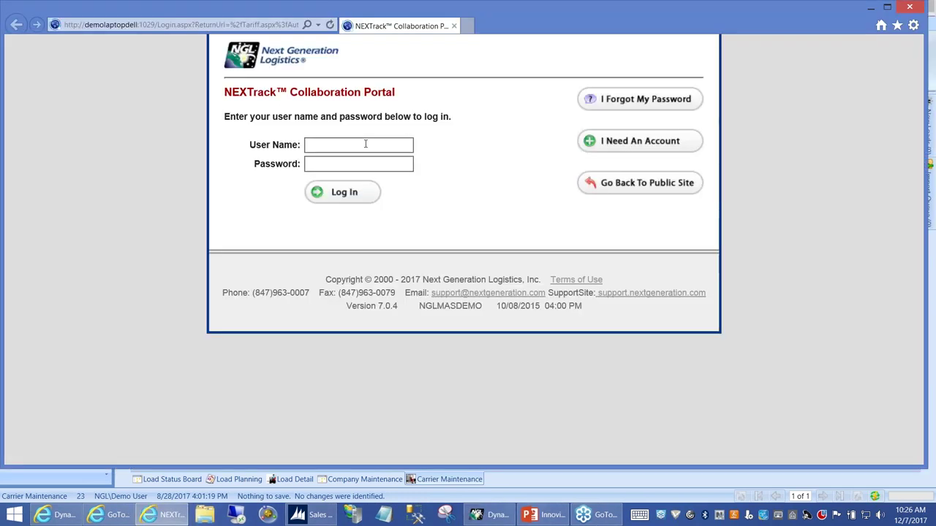
left_click(365, 144)
type("demo")
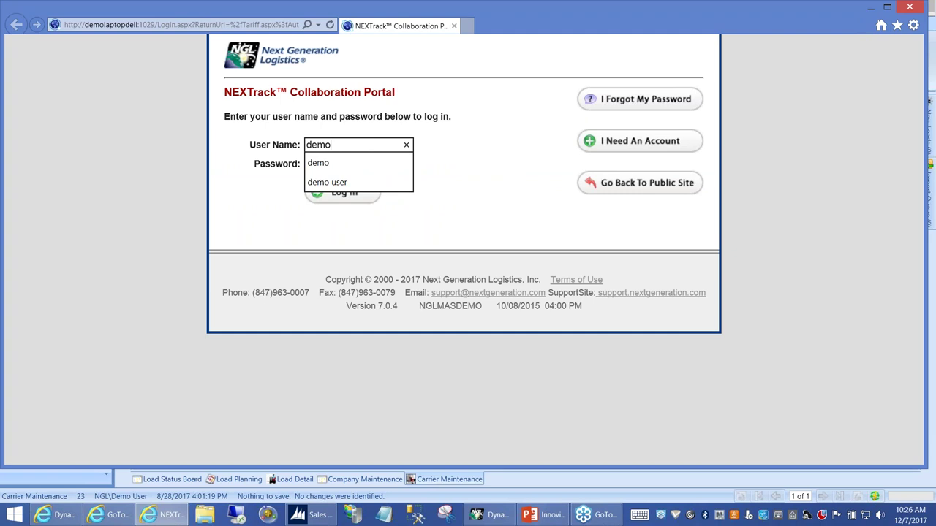
left_click(354, 182)
left_click(376, 193)
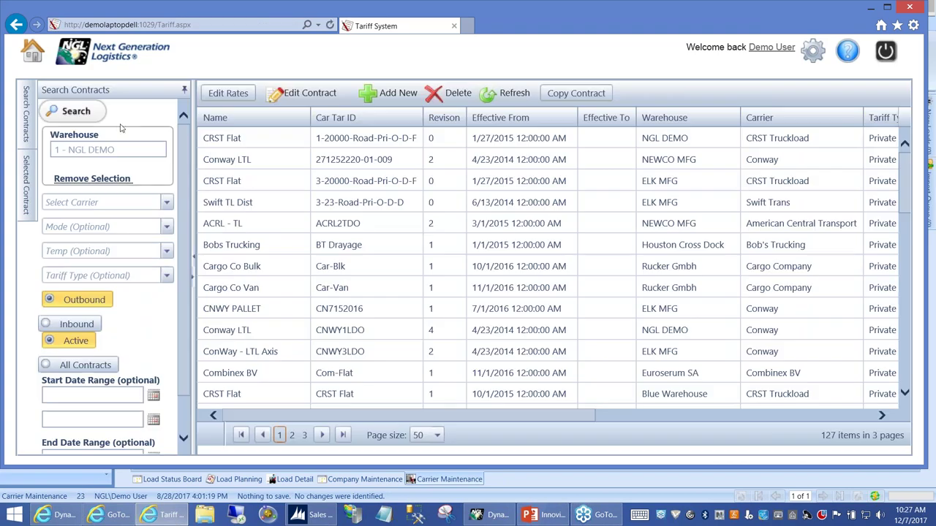
Step: Filter contracts to warehouse 989 NGL DEMO and carrier Swift Trans, then pick the Swift - TL contract
left_click(104, 150)
type("989")
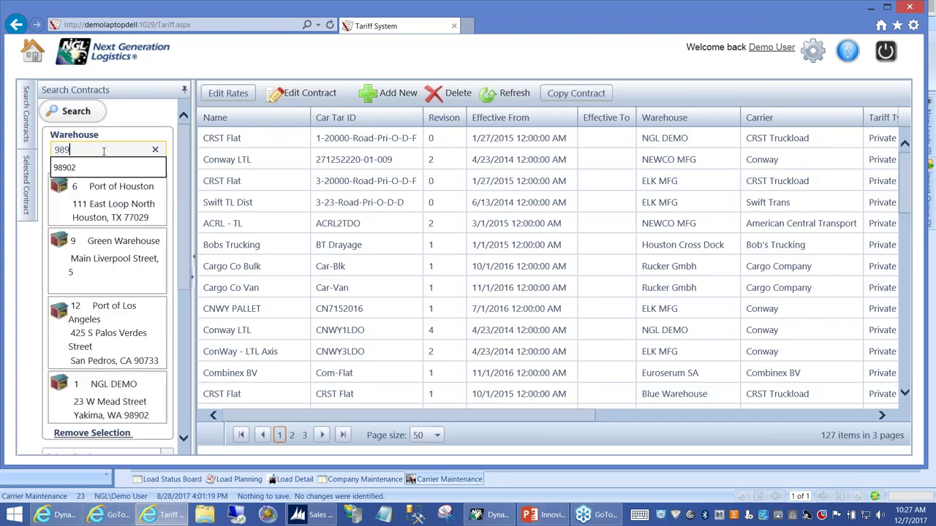
left_click(95, 392)
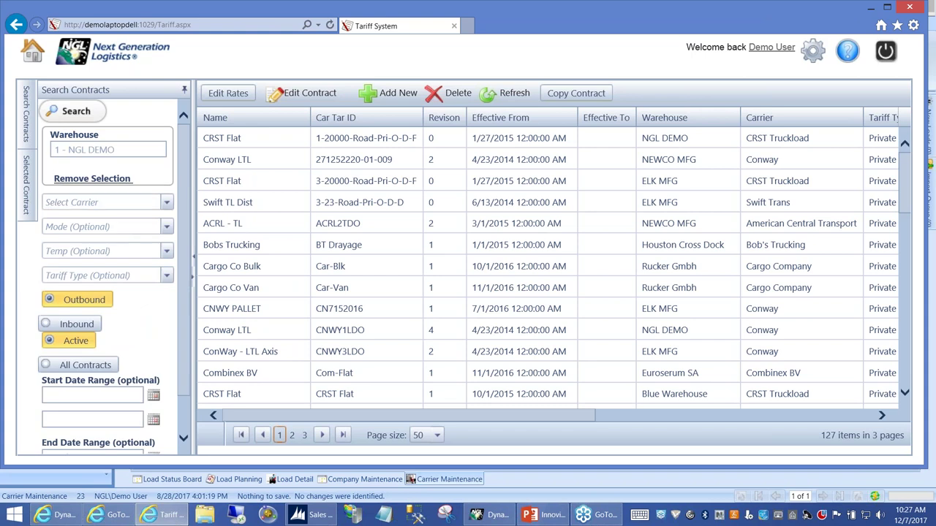
left_click(168, 203)
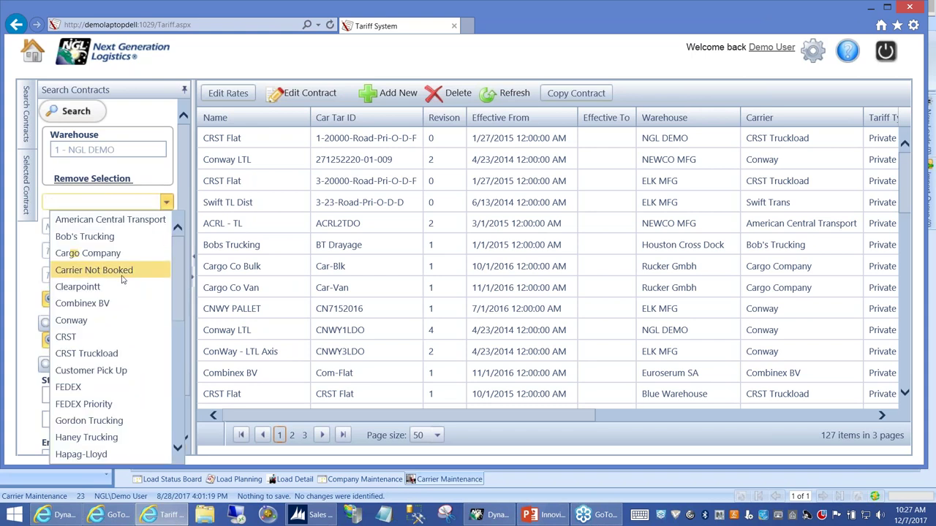
scroll(121, 293, "down", 3)
scroll(113, 329, "down", 4)
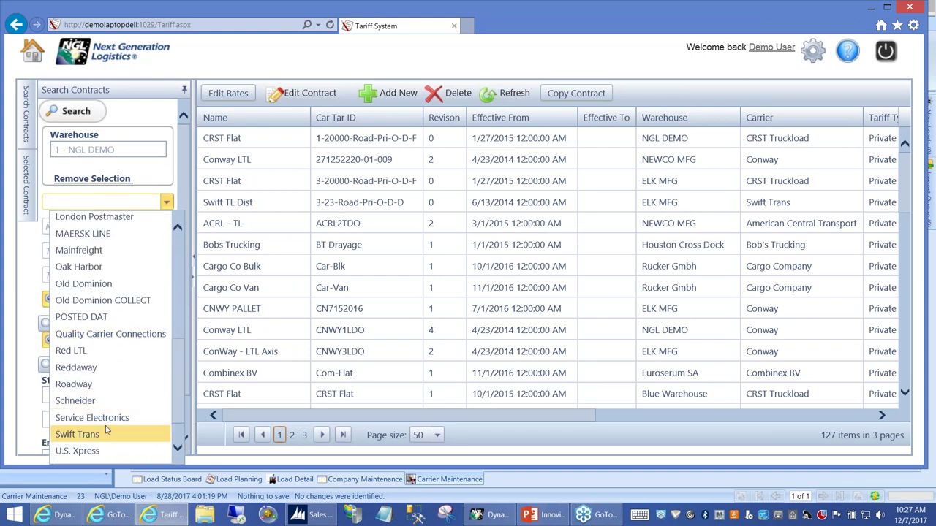
left_click(105, 434)
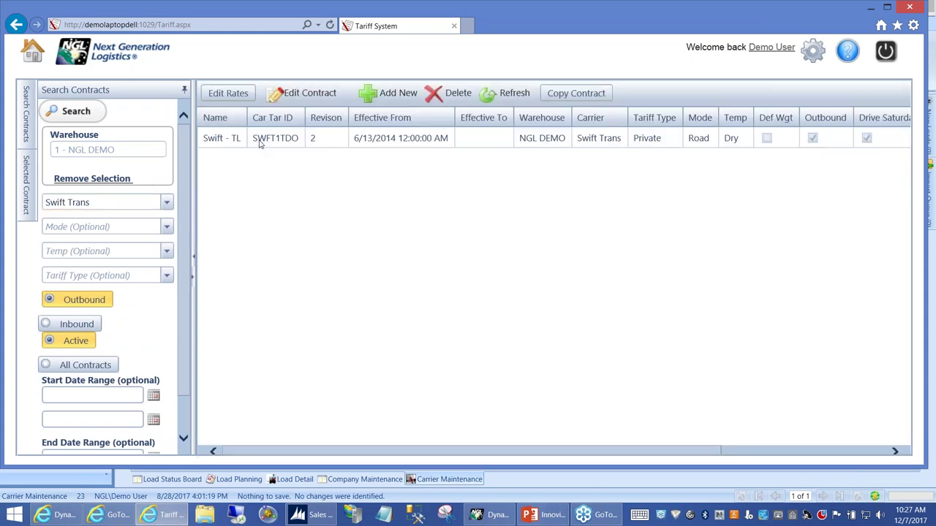
left_click(239, 139)
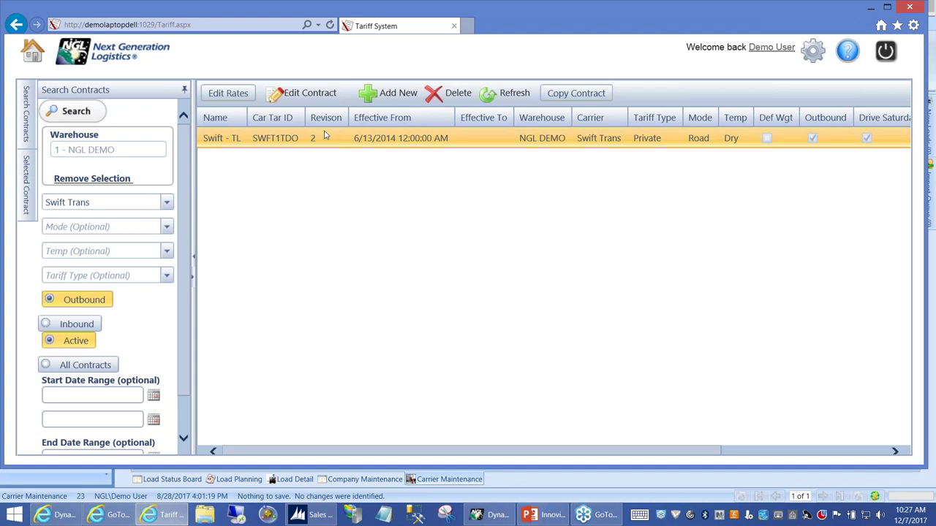
left_click(229, 96)
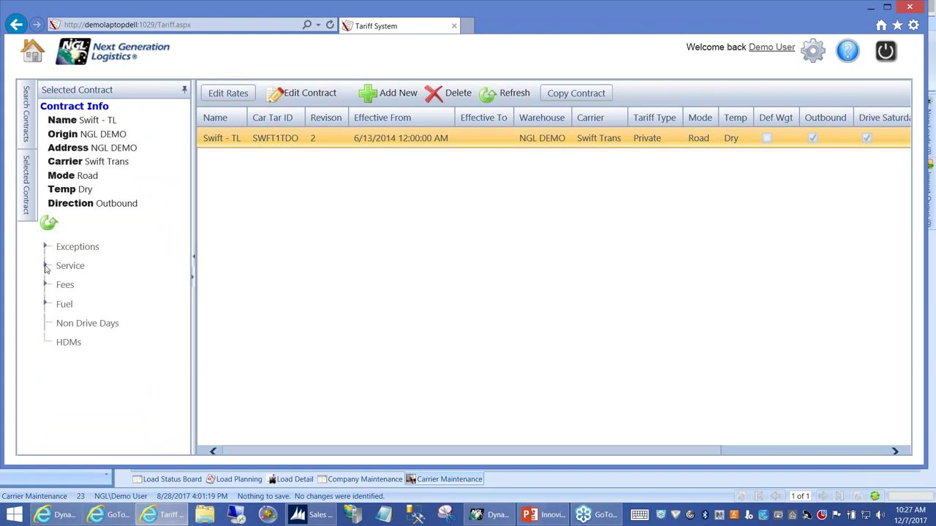
left_click(44, 266)
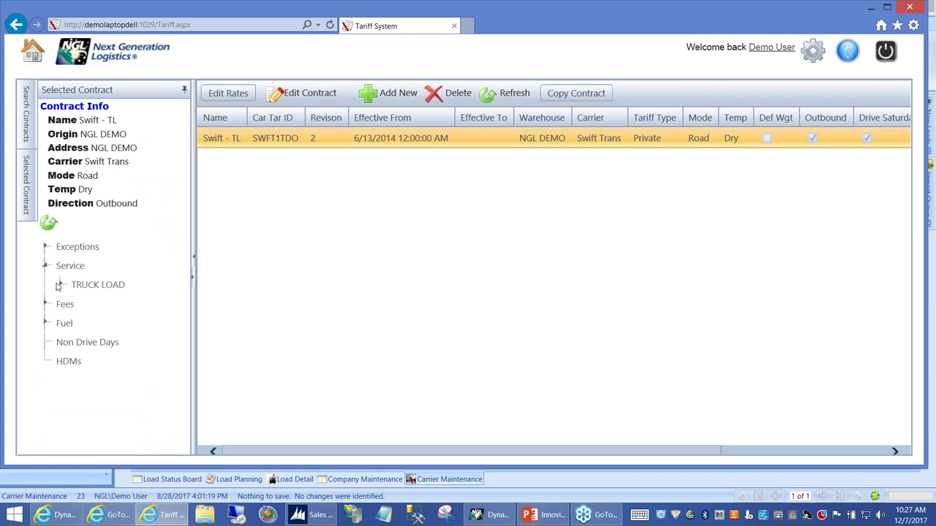
left_click(60, 285)
left_click(108, 311)
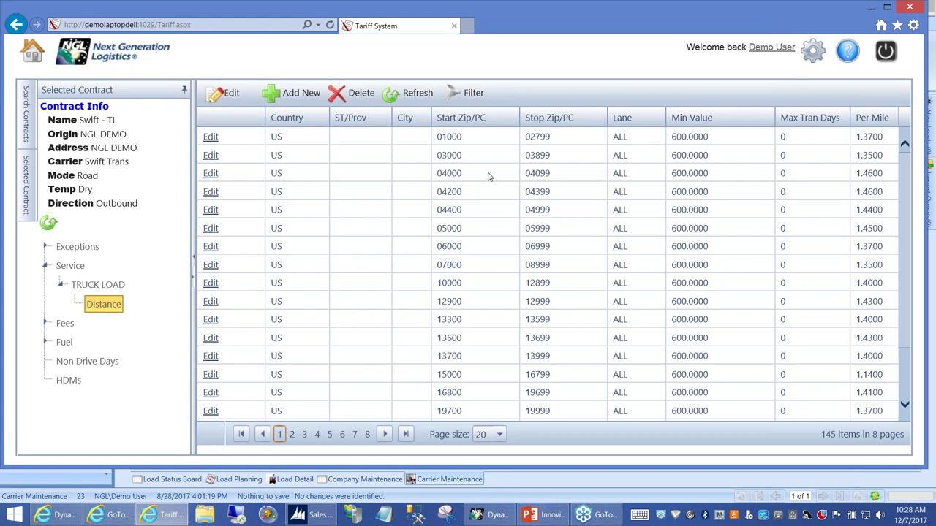
left_click(62, 326)
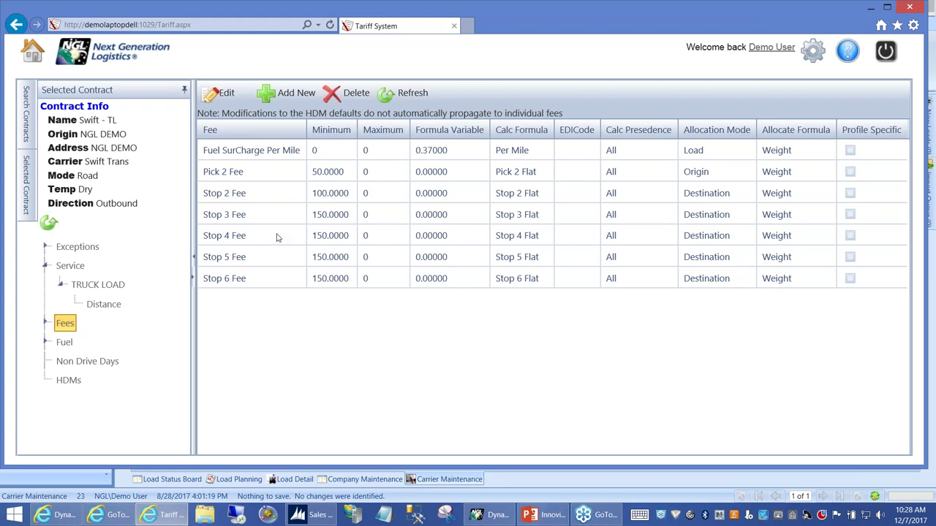
left_click(27, 129)
left_click(76, 116)
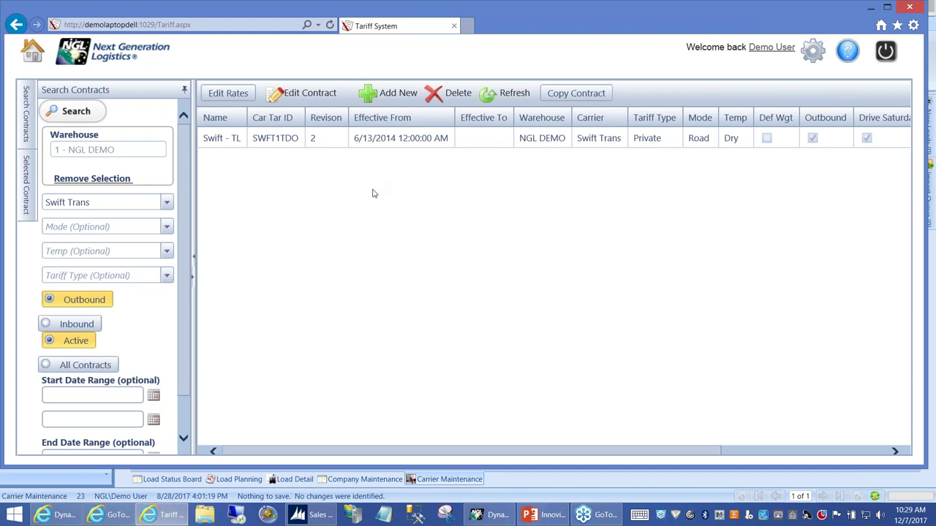
Step: Return to Dynamics TMS and open the Load Status Board showing order 1255's Red LTL load
left_click(352, 483)
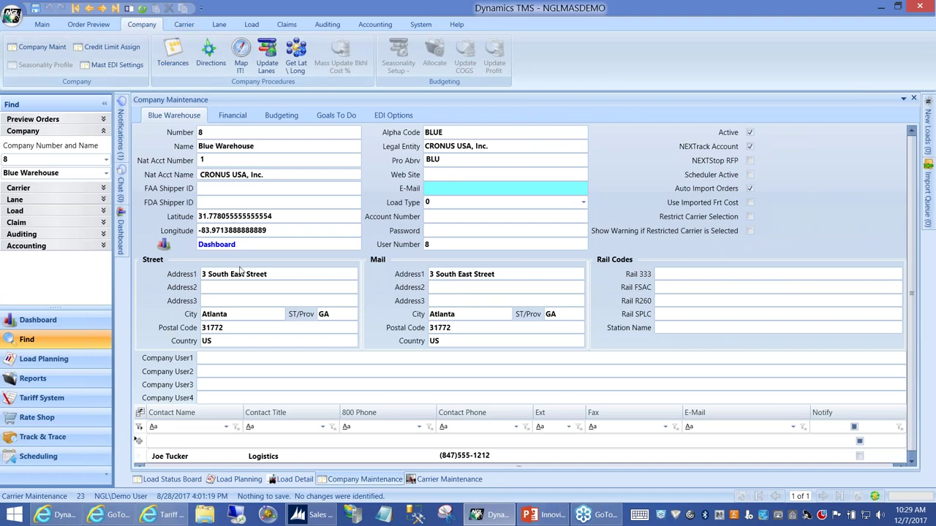
left_click(196, 479)
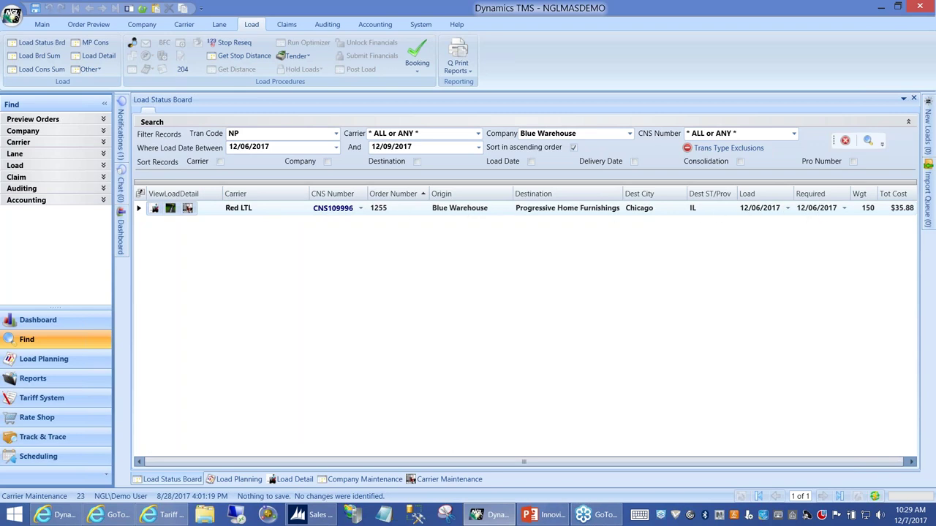
Step: Open load CNS109996's detail record and show its item lines and $35.88 total cost
left_click(155, 209)
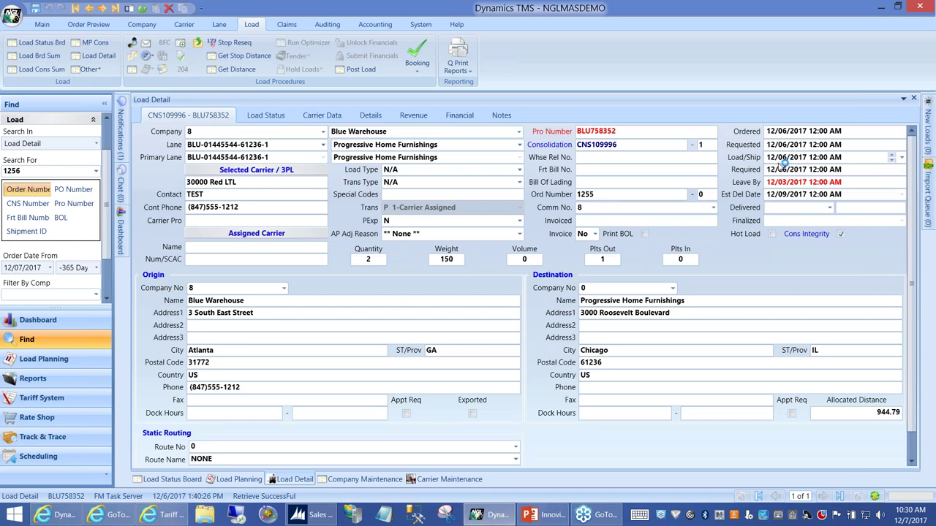
left_click(370, 119)
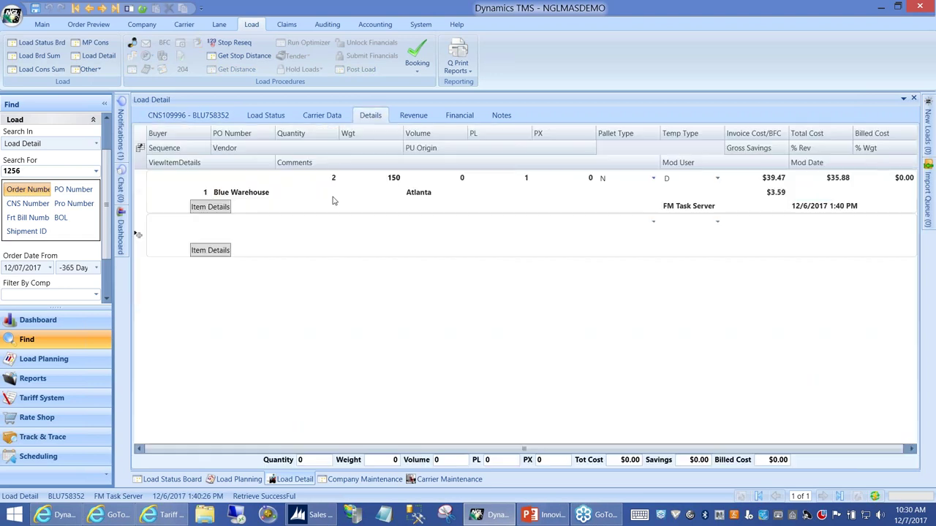
left_click(216, 208)
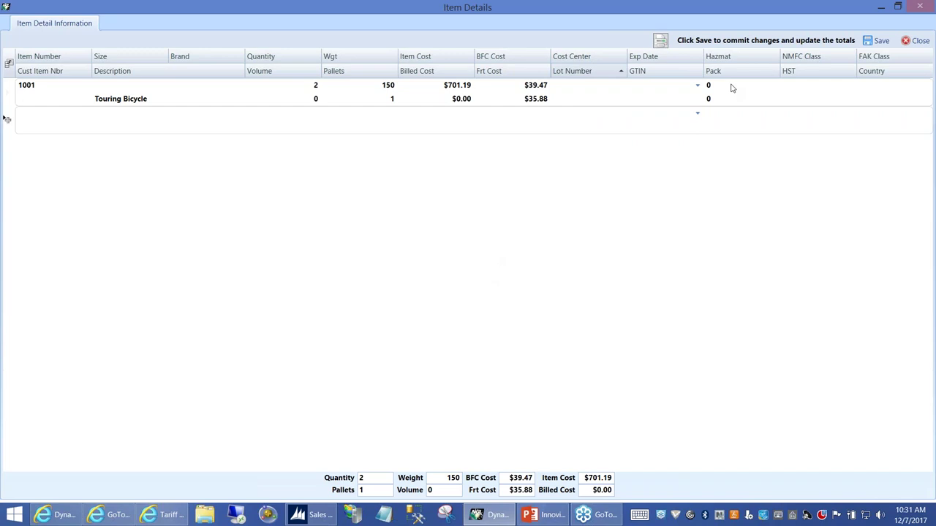
left_click(915, 41)
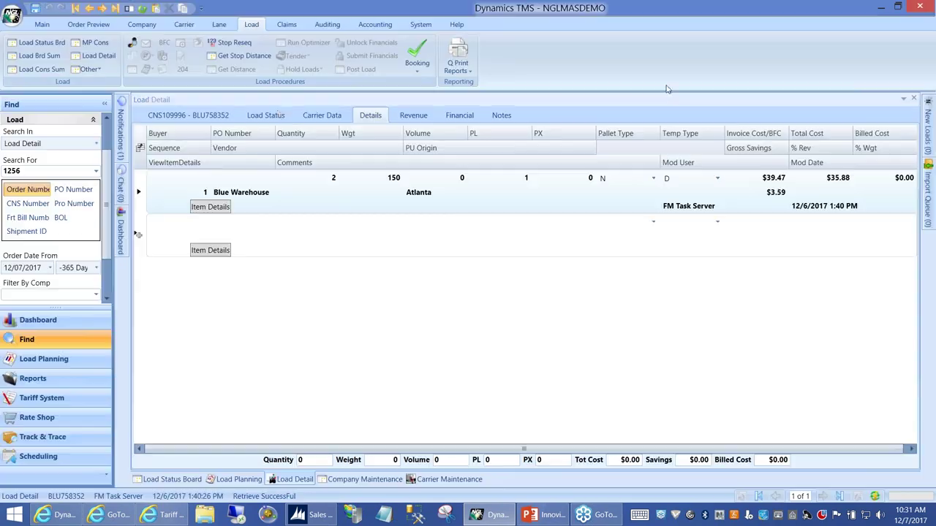
Step: Assign Red LTL, the lowest-cost provider at $35.88, as carrier for load CNS109996
left_click(227, 116)
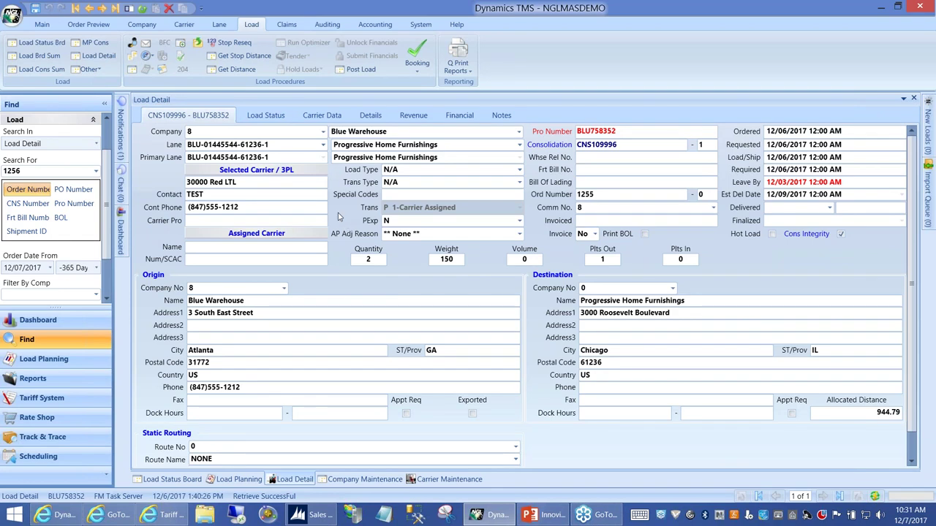
left_click(417, 73)
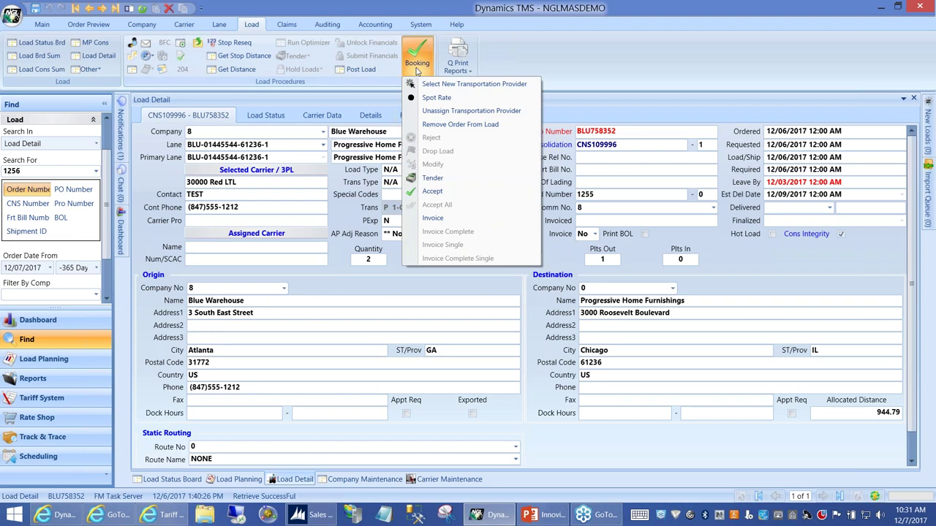
left_click(441, 86)
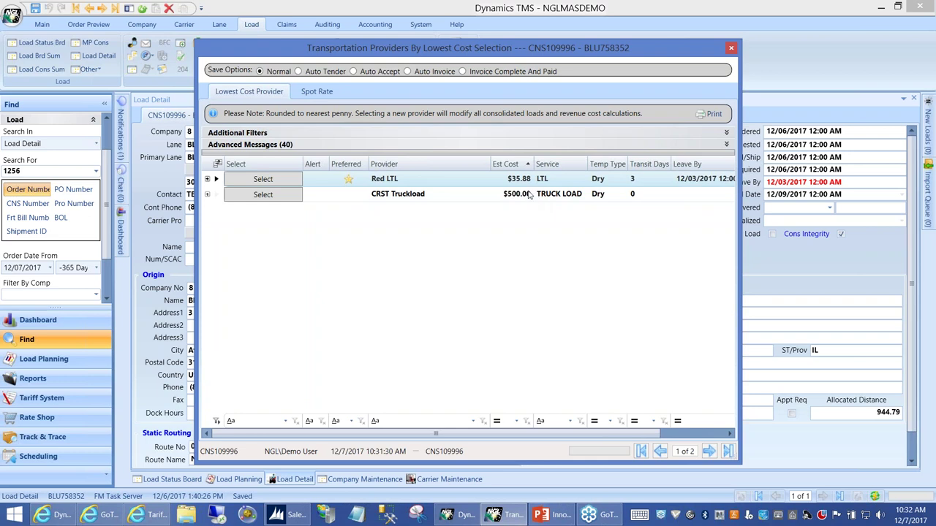
left_click(289, 183)
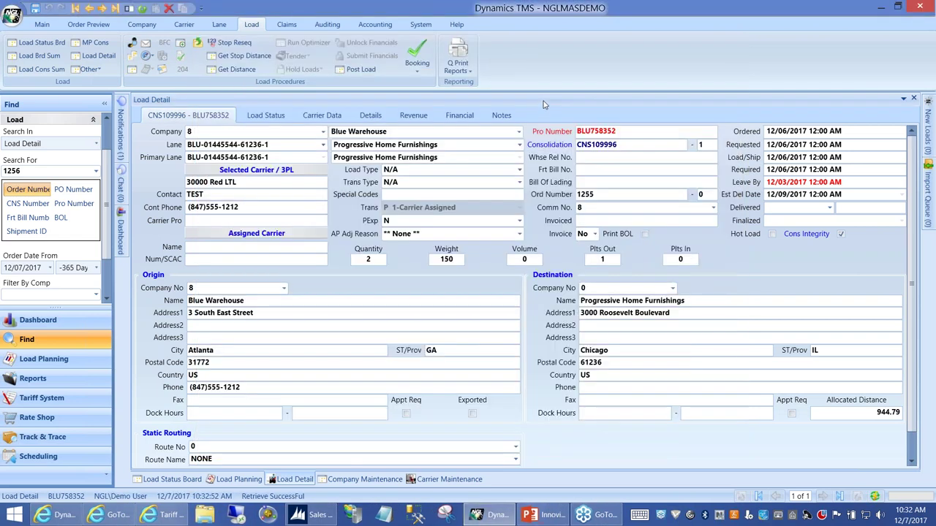
Step: Bring up the Booking actions for load CNS109996 on the Load ribbon
left_click(414, 70)
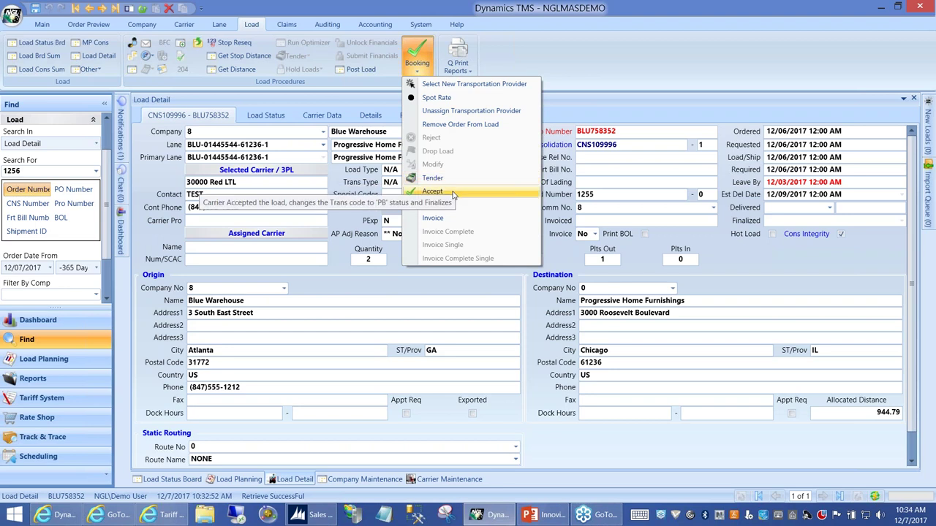
Step: Accept and finalize the load for Red LTL, confirming the prompt
left_click(453, 194)
left_click(530, 341)
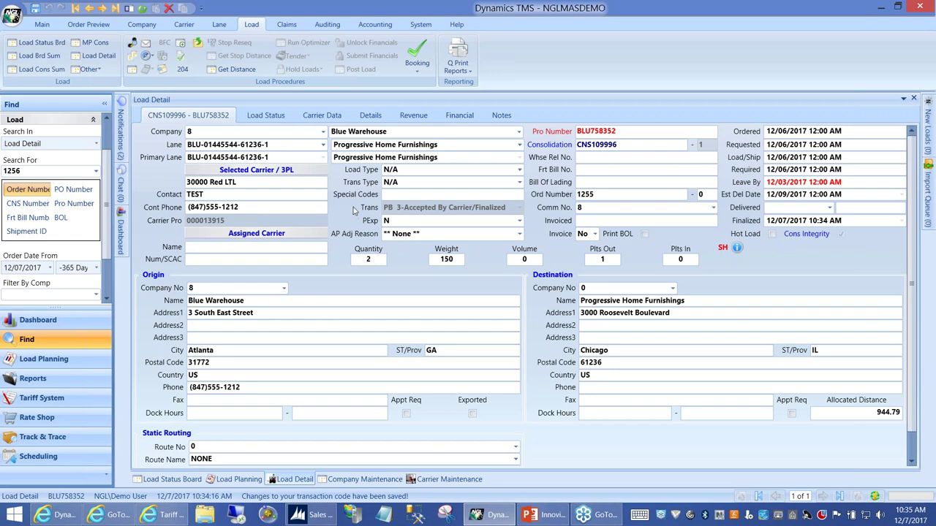
Step: In Load Planning, check consolidations CNS109902 and CNS109951 in the Summaries list
left_click(238, 480)
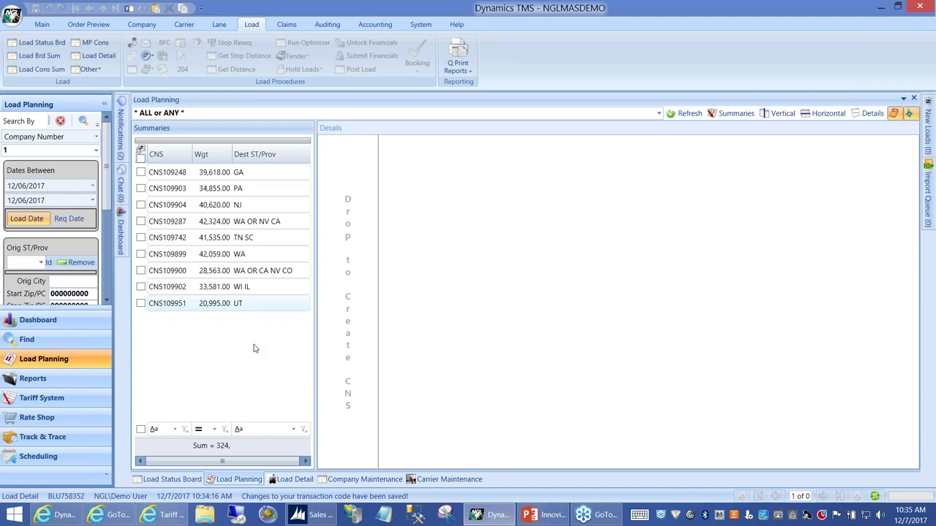
left_click(140, 288)
left_click(140, 302)
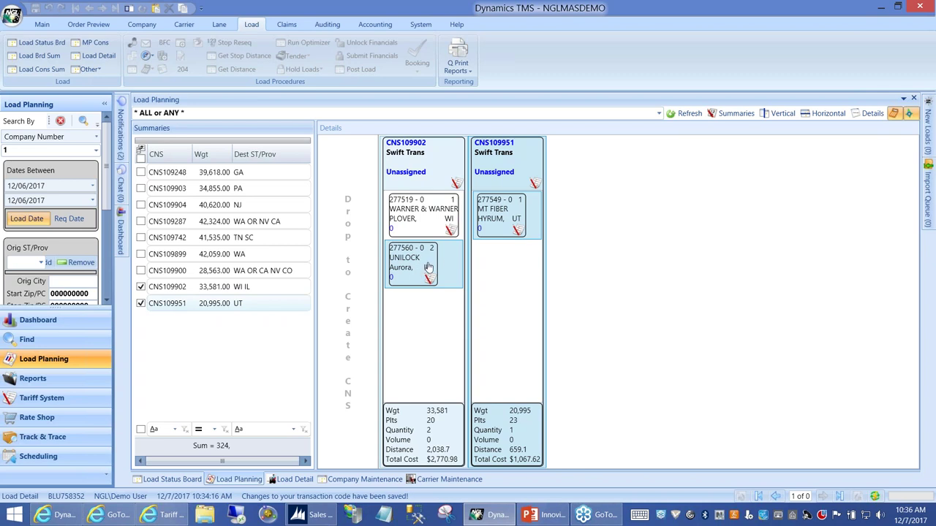
Step: Move the UNILOCK stop ahead of WARNER & WARNER and resequence CNS109902's stops
left_click_drag(401, 269, 409, 212)
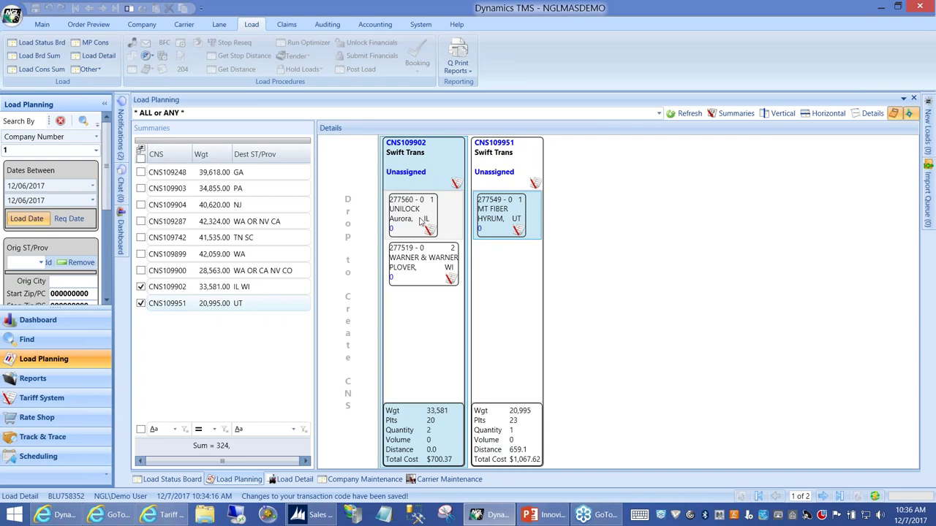
left_click(428, 252)
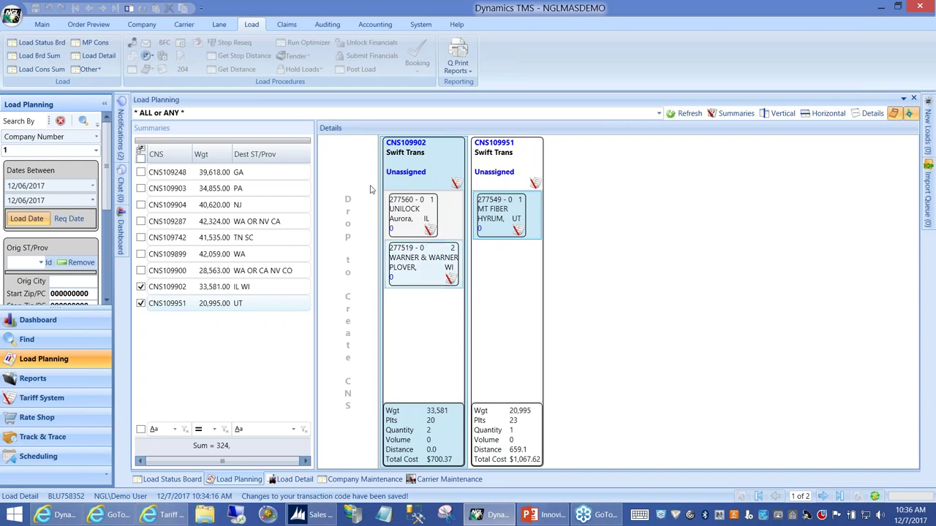
left_click(227, 42)
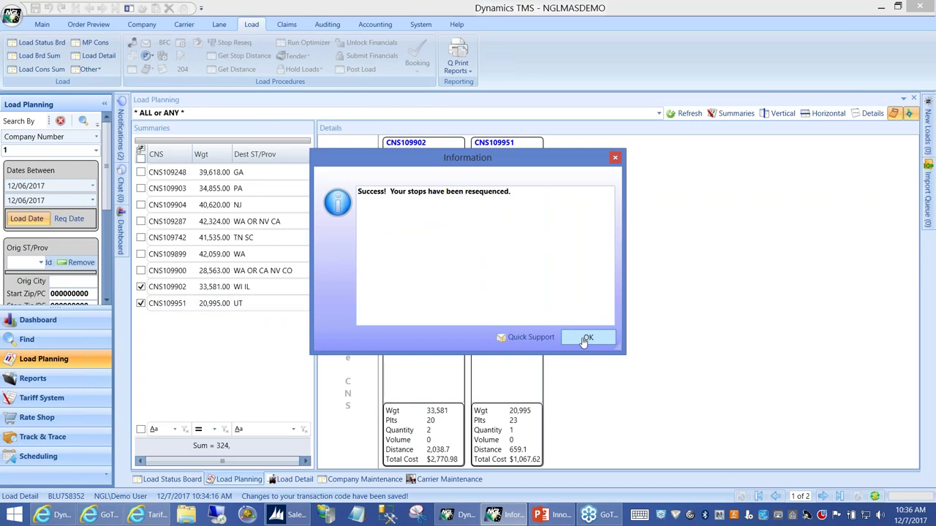
left_click(587, 339)
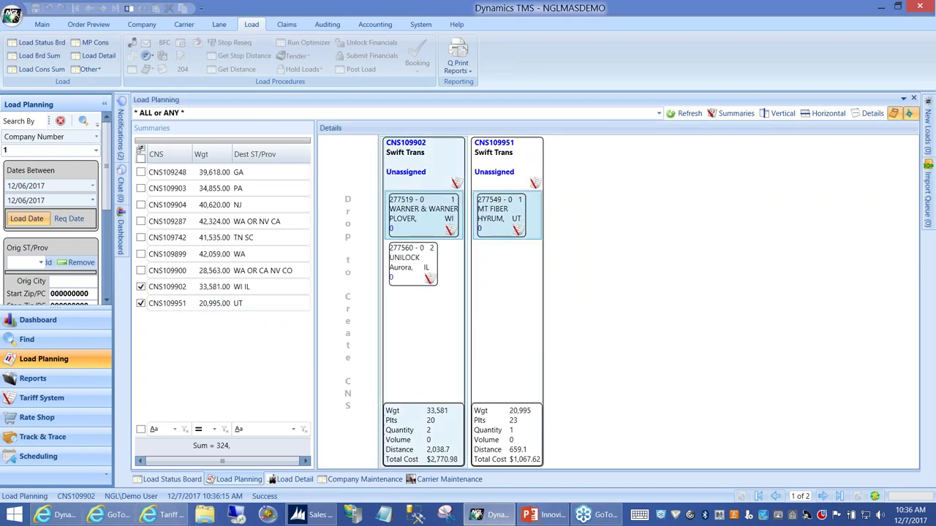
left_click(415, 271)
left_click(415, 62)
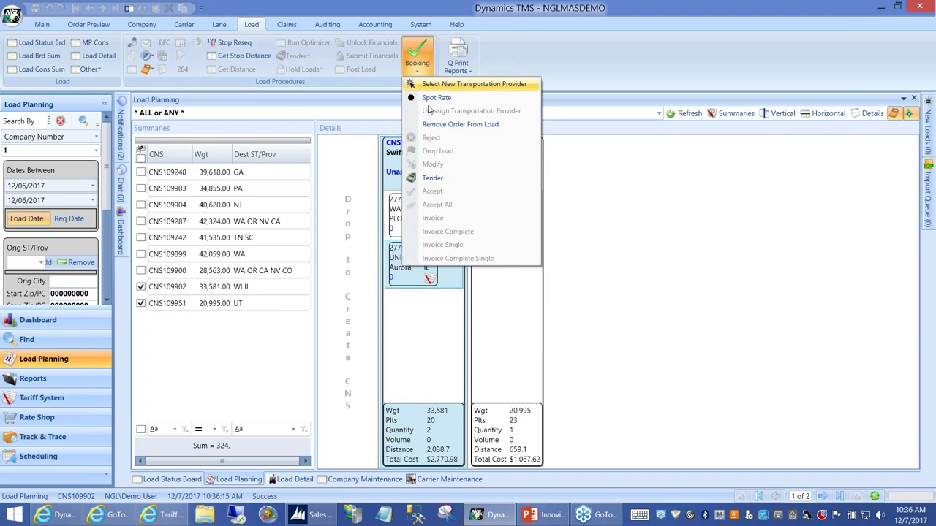
left_click(439, 84)
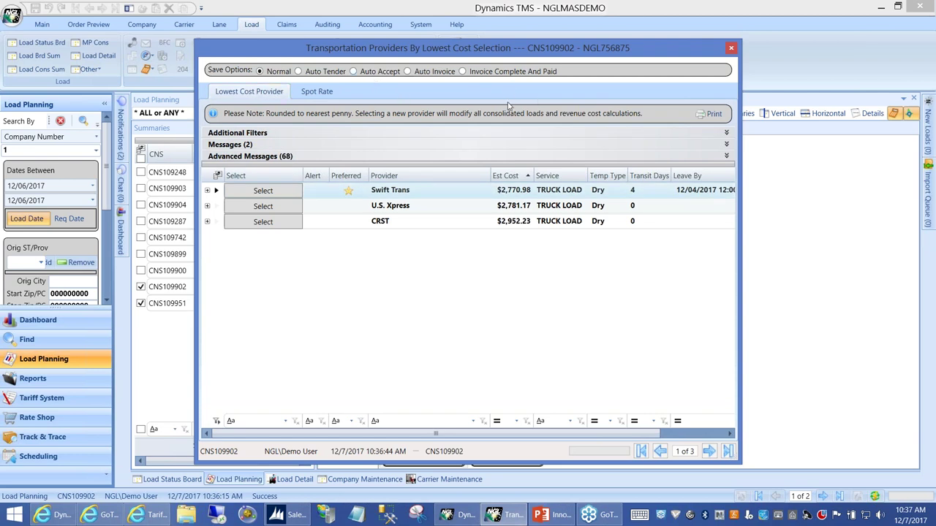
left_click(731, 49)
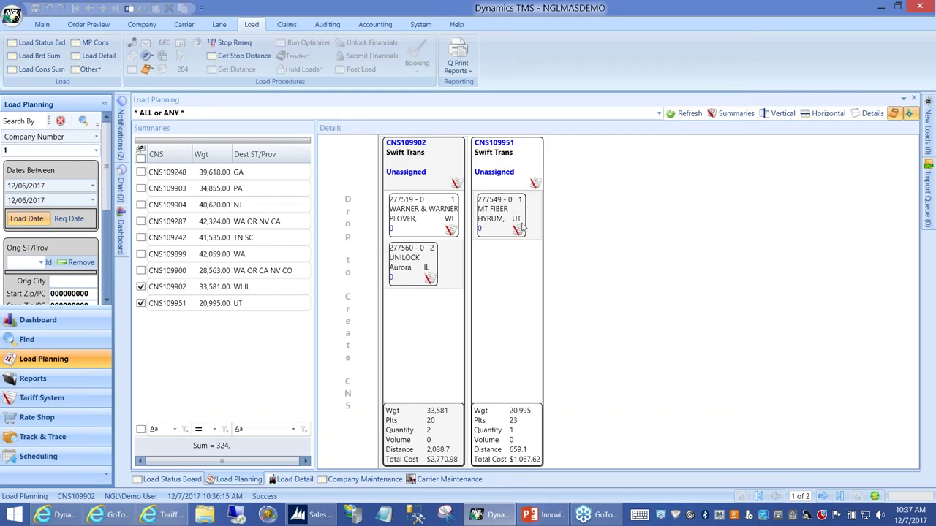
left_click(423, 267)
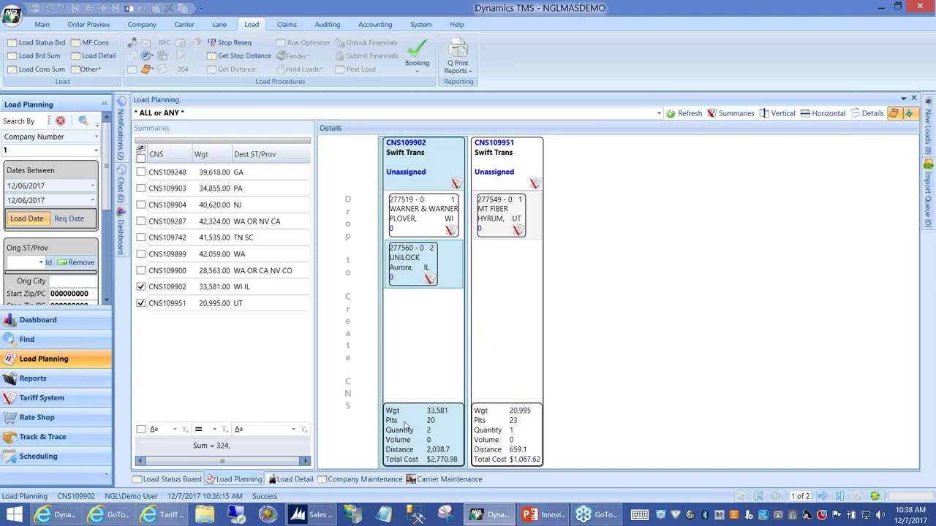
Step: In the browser portal, sign out and sign back in as carrier CRST
left_click(160, 515)
left_click(879, 61)
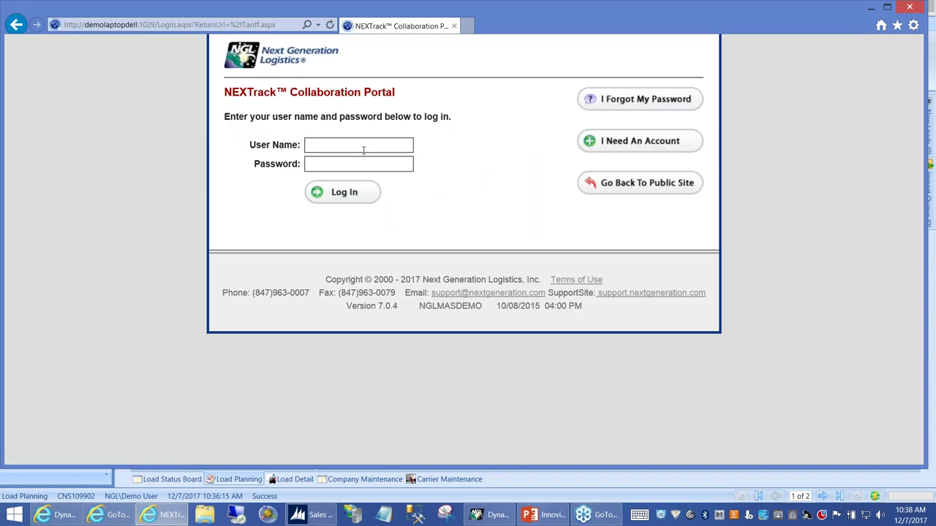
left_click(359, 144)
type("cr")
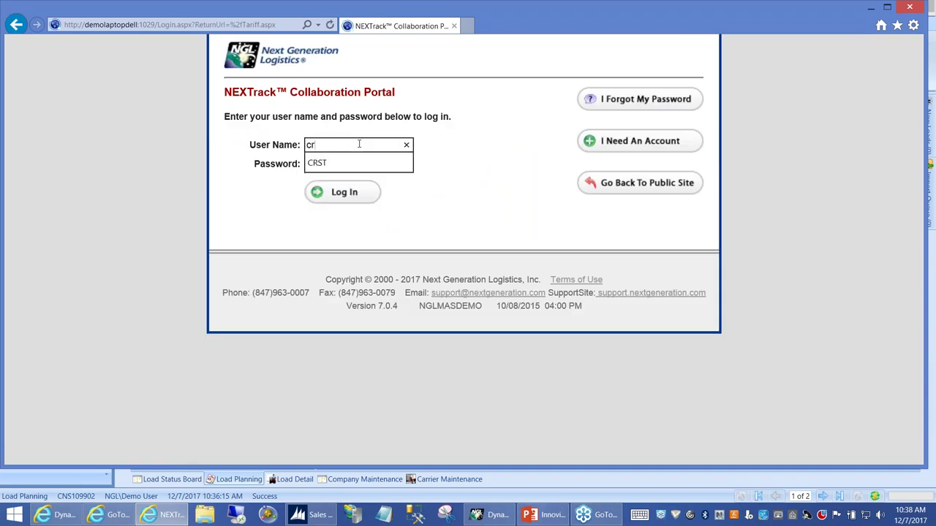
left_click(352, 160)
left_click(351, 192)
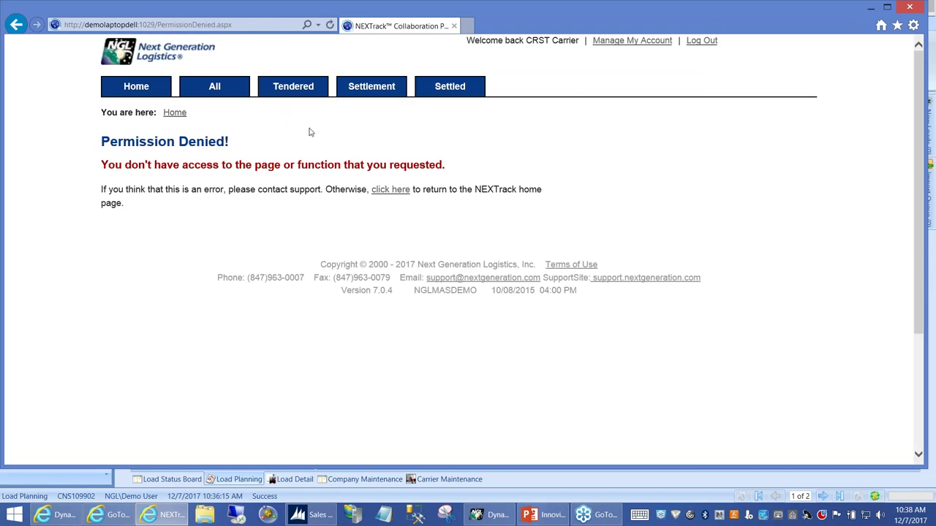
Step: Enter invoice number JWR998 for order 1256 on the Settlement tab and save
left_click(223, 94)
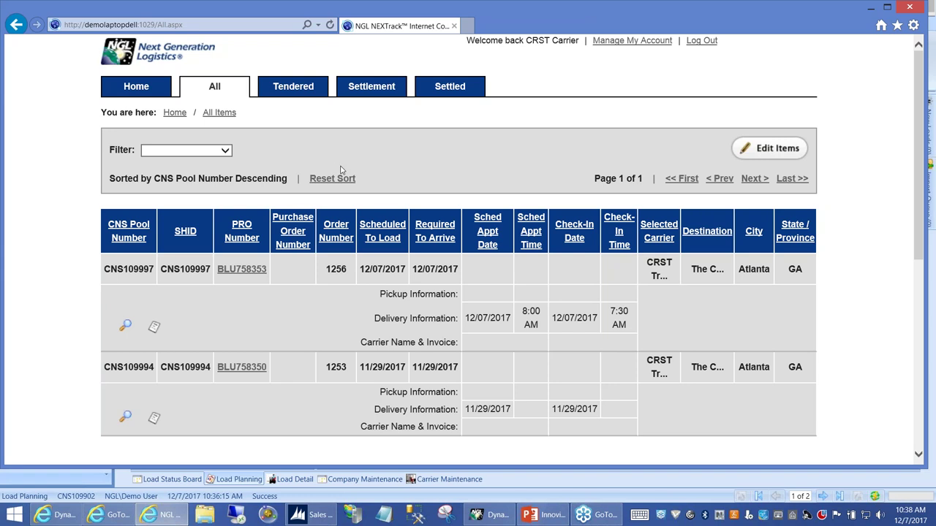
left_click(392, 91)
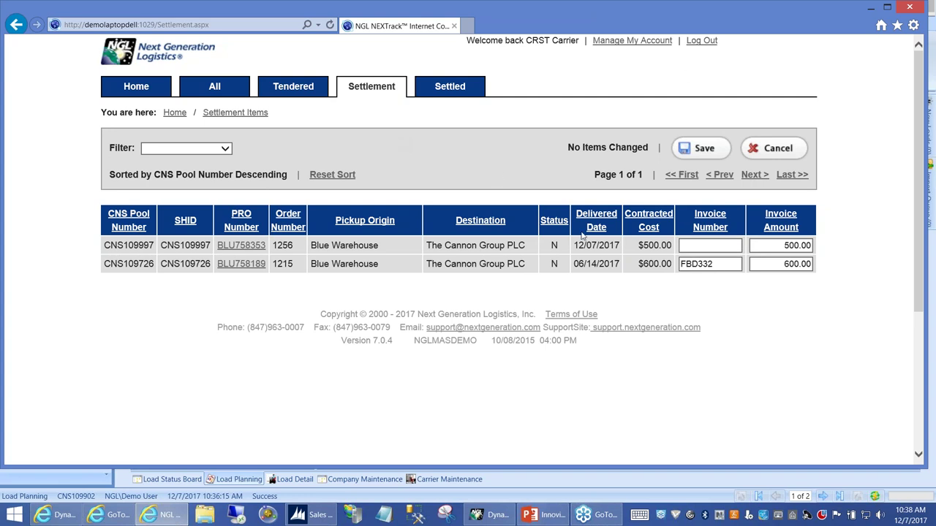
left_click(688, 243)
type("J")
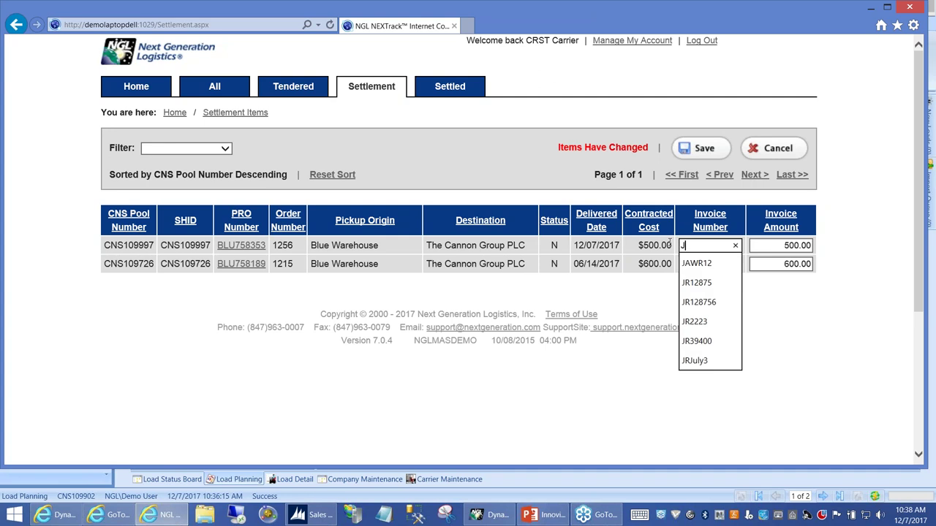
type("WR998")
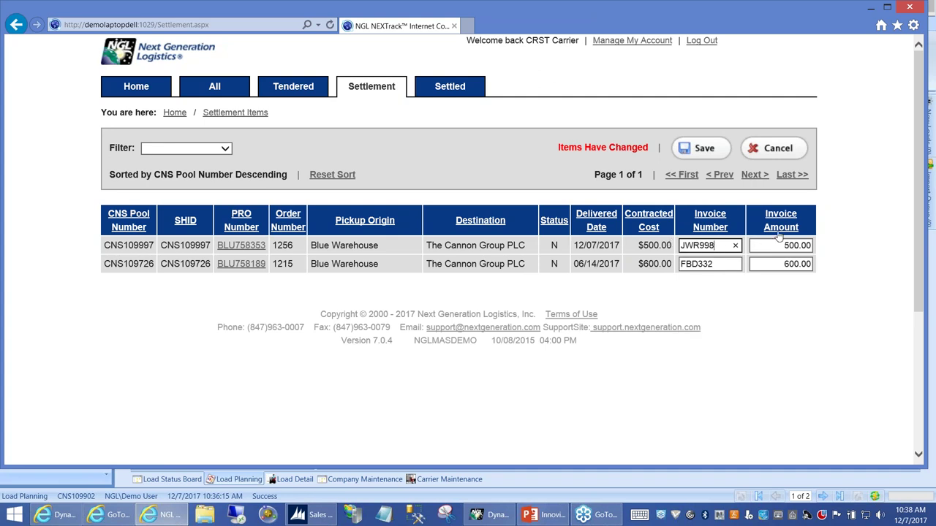
left_click(706, 156)
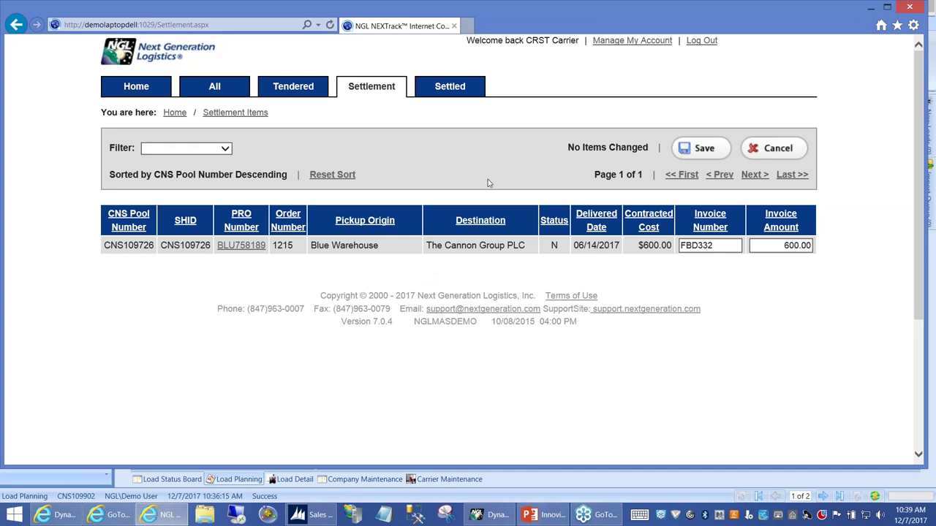
Step: Sign out of the carrier account, sign in as the demo shipper user, and open Schedule
left_click(702, 41)
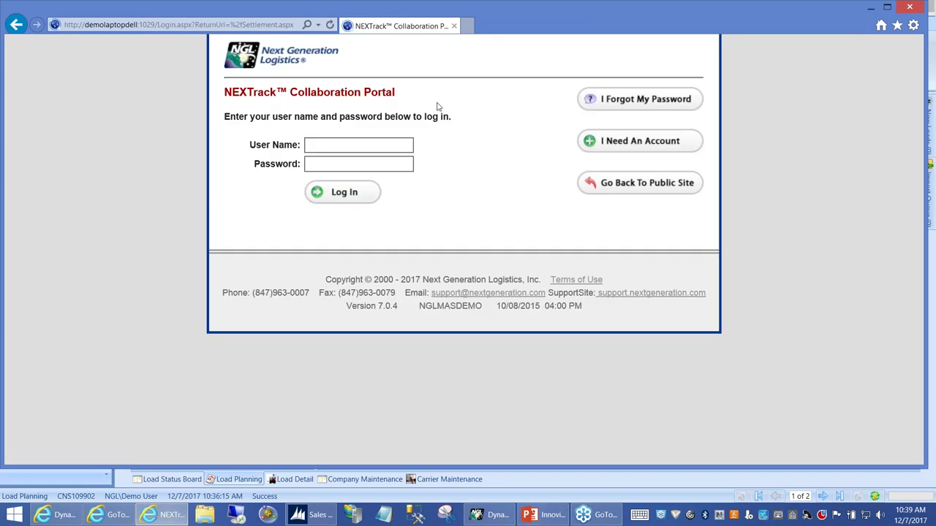
left_click(383, 144)
type("de")
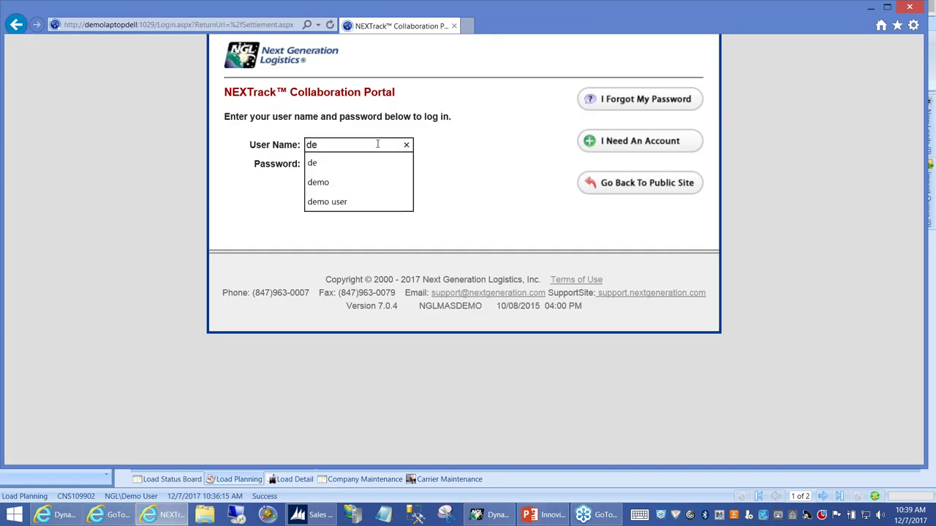
left_click(344, 202)
left_click(341, 196)
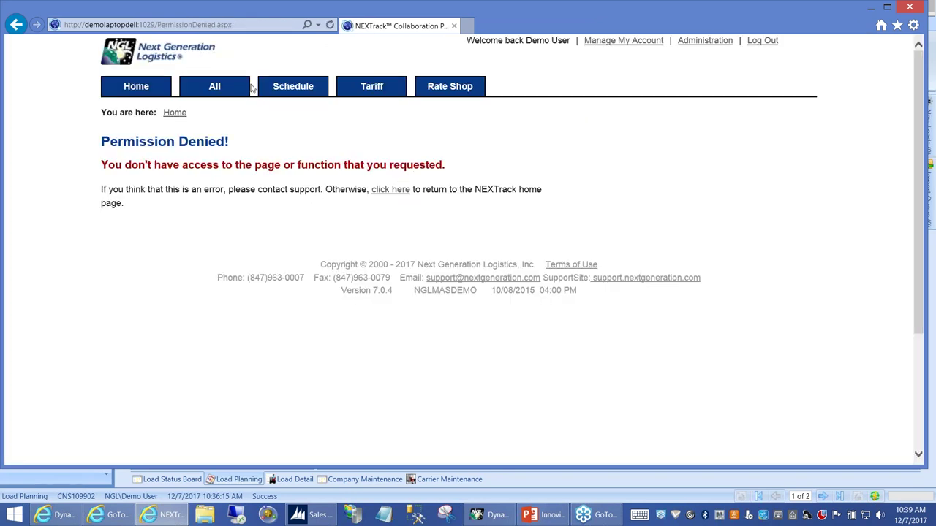
left_click(277, 91)
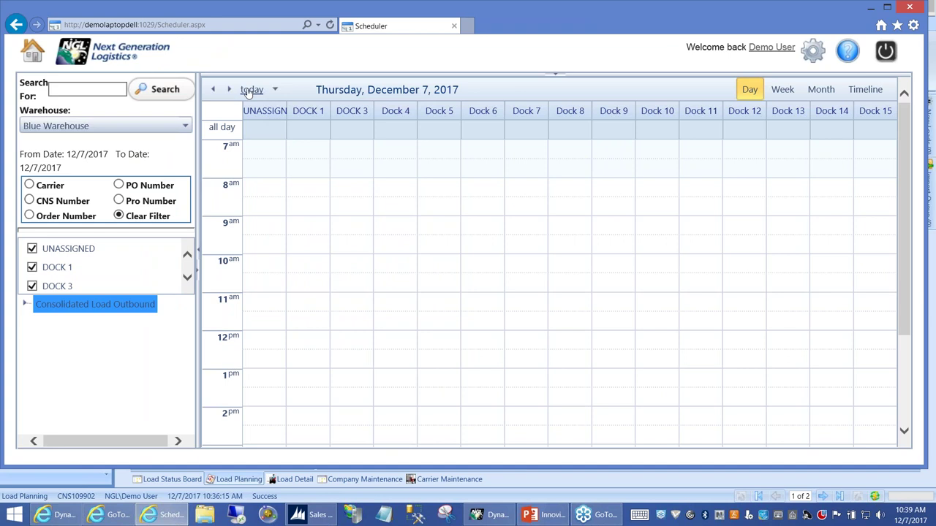
Step: Book CNS109997 from Consolidated Load Outbound at 10–11 AM in the UNASSIGNED column
left_click(251, 90)
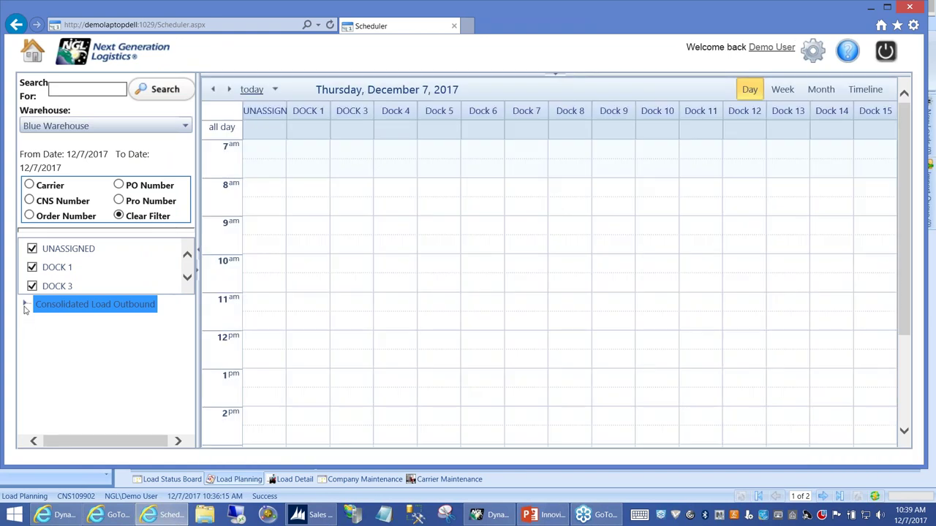
left_click(25, 305)
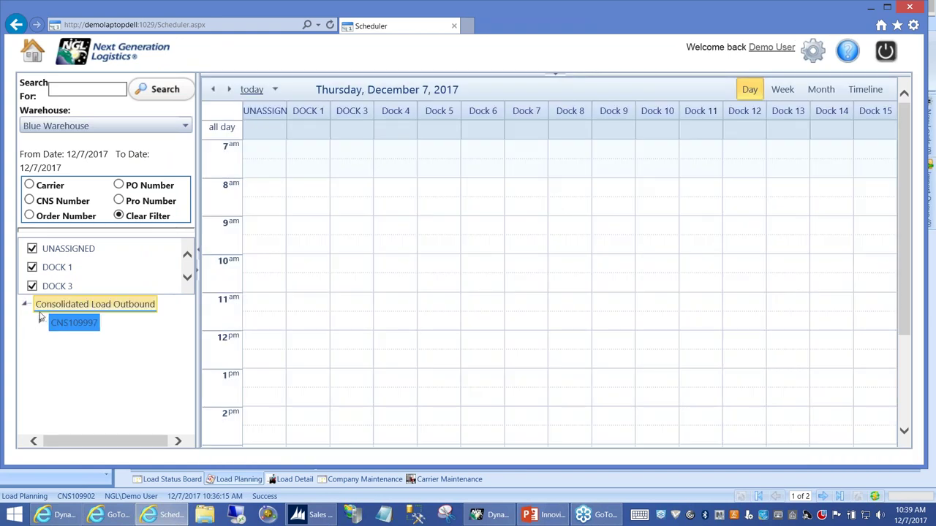
left_click_drag(72, 326, 257, 267)
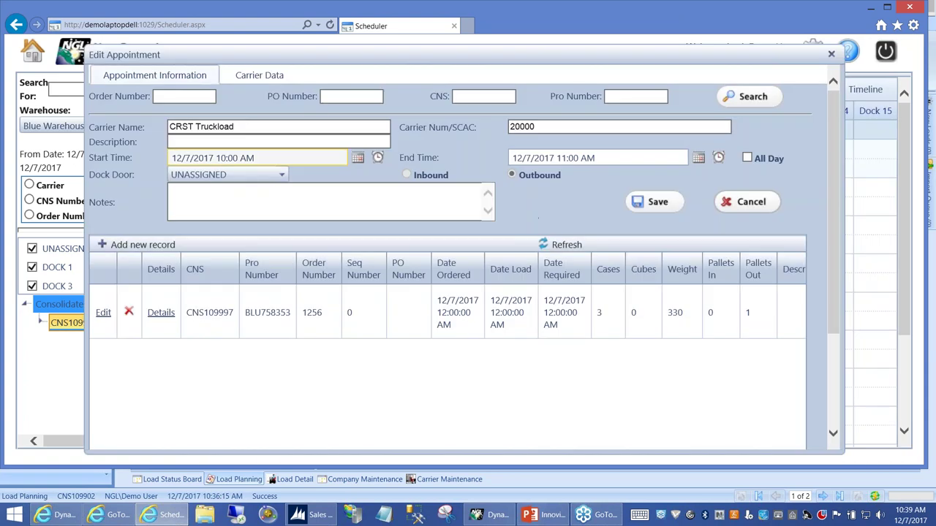
left_click(644, 205)
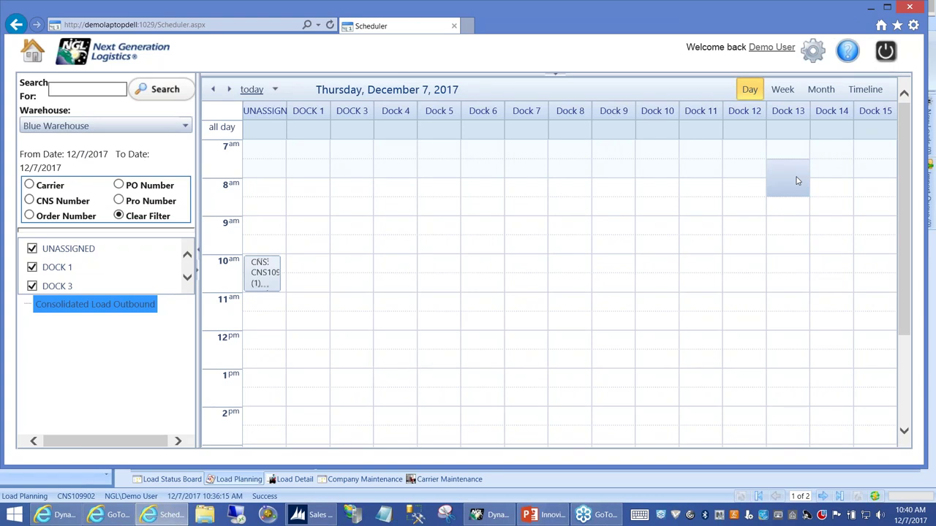
Step: Check in the CNS109997 appointment, then check it out
right_click(272, 272)
left_click(305, 340)
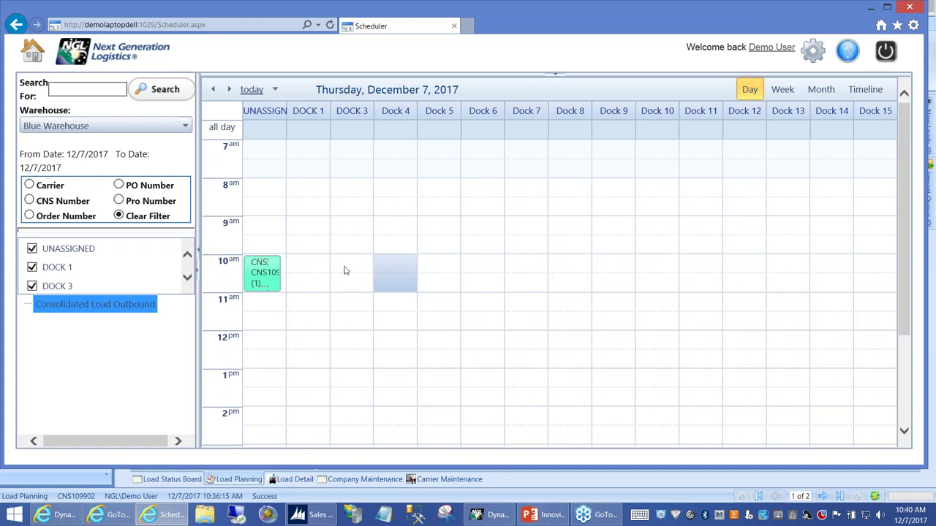
right_click(269, 279)
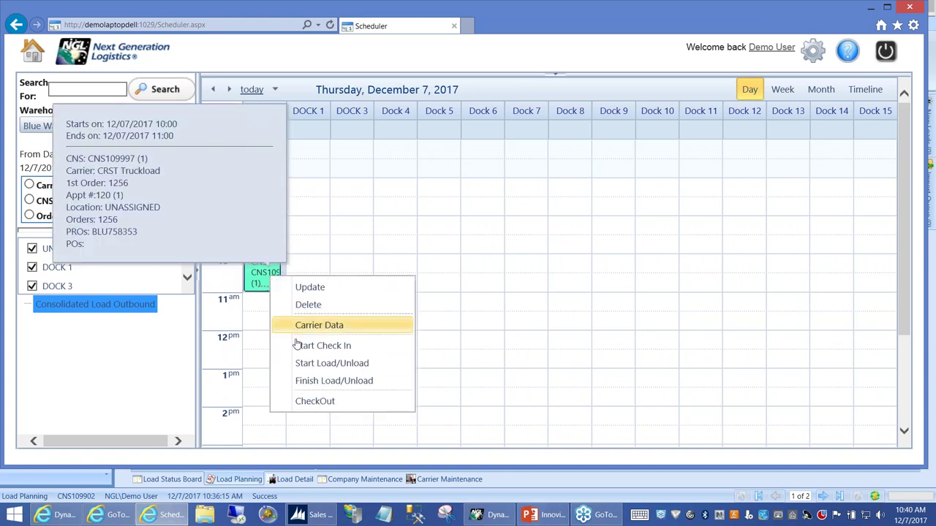
left_click(326, 402)
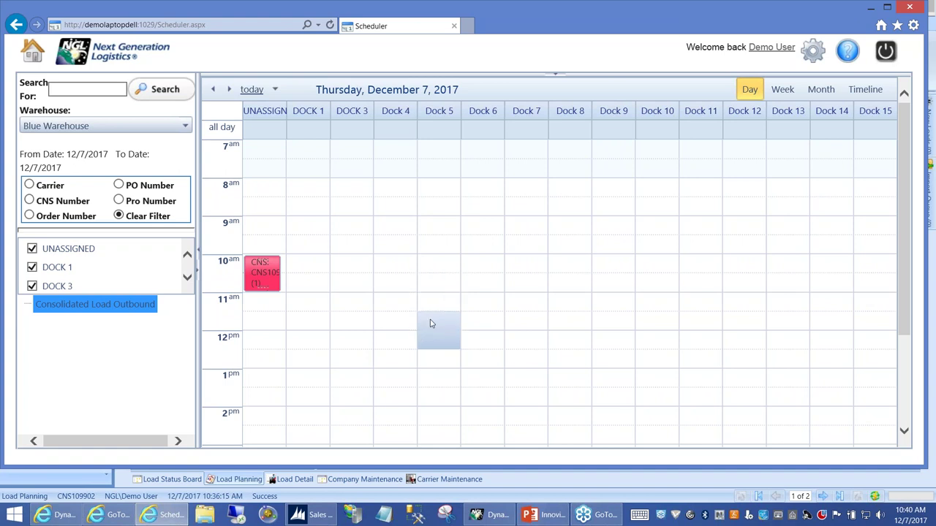
left_click(37, 54)
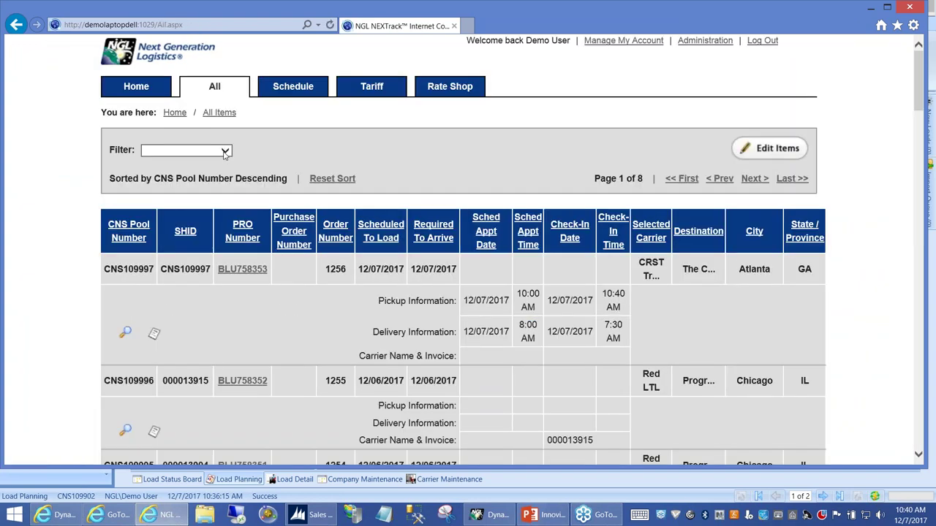
Step: Filter the All Items list by Order Number 1256
left_click(220, 151)
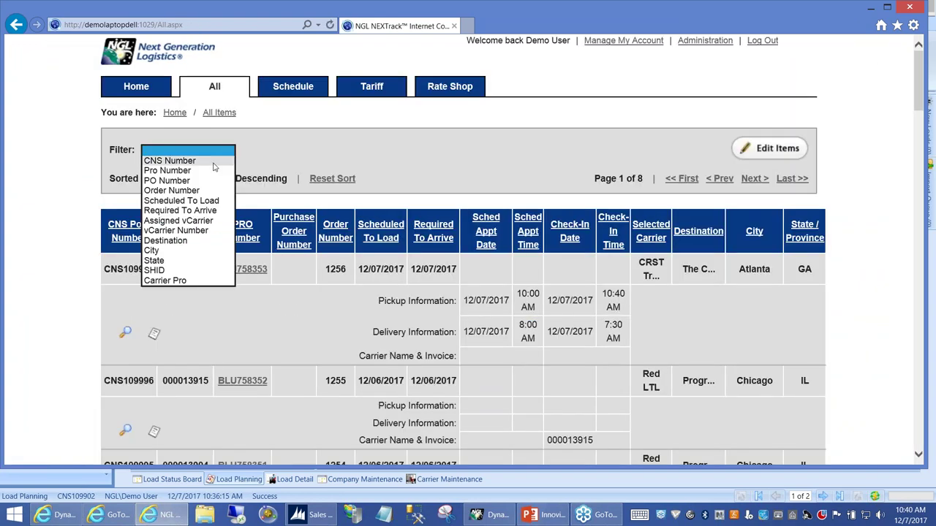
left_click(202, 190)
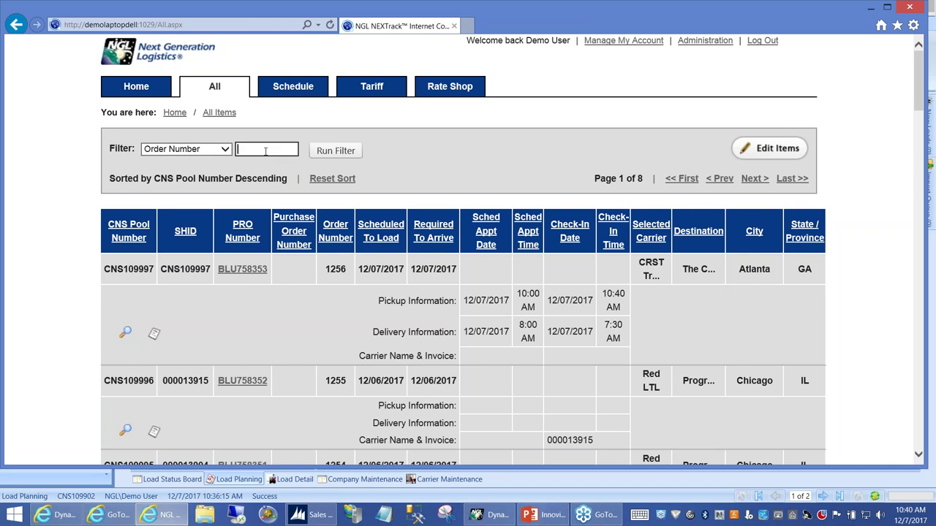
left_click(265, 151)
type("1256")
left_click(336, 150)
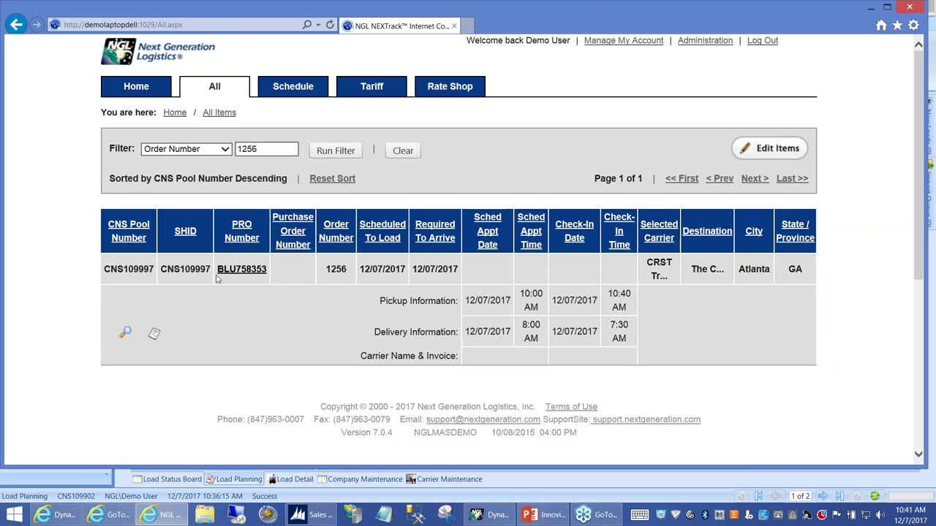
Step: Review the Load Detail report for PRO BLU758353, then close it
left_click(248, 275)
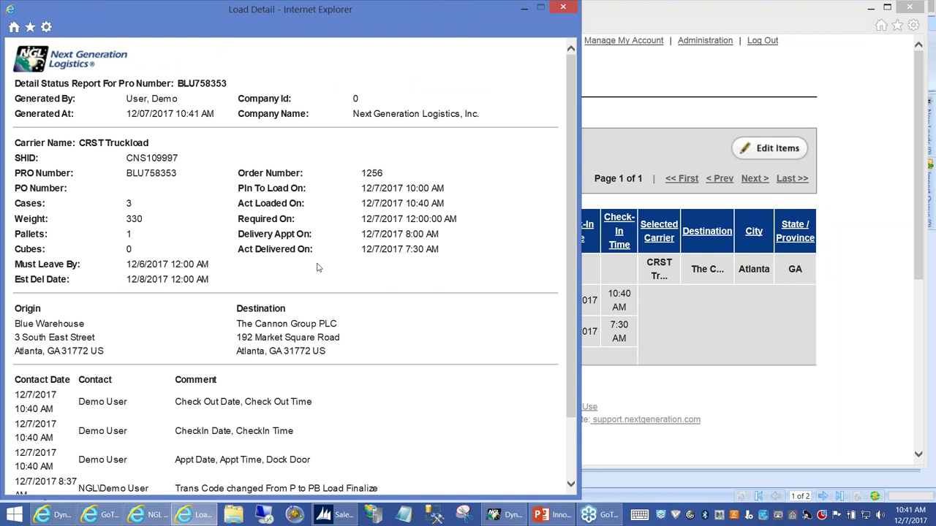
scroll(212, 318, "down", 3)
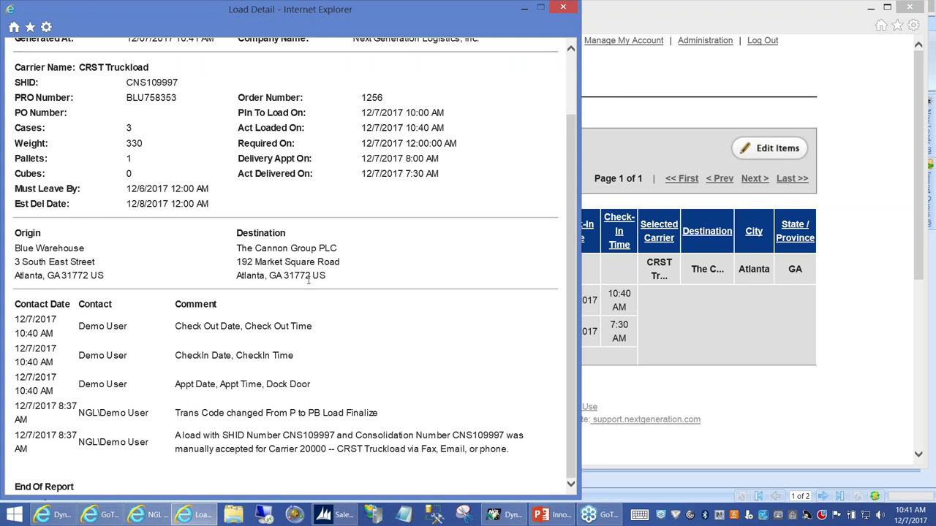
scroll(308, 281, "up", 3)
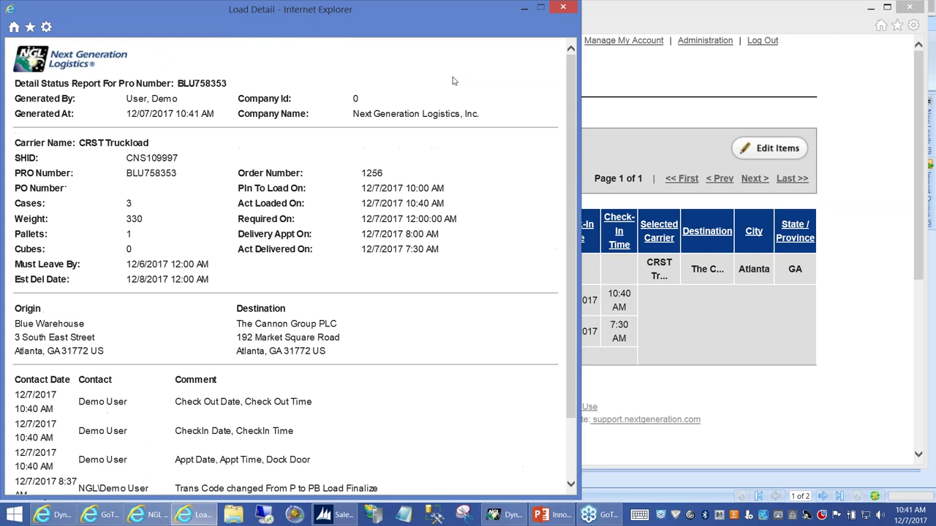
left_click(563, 7)
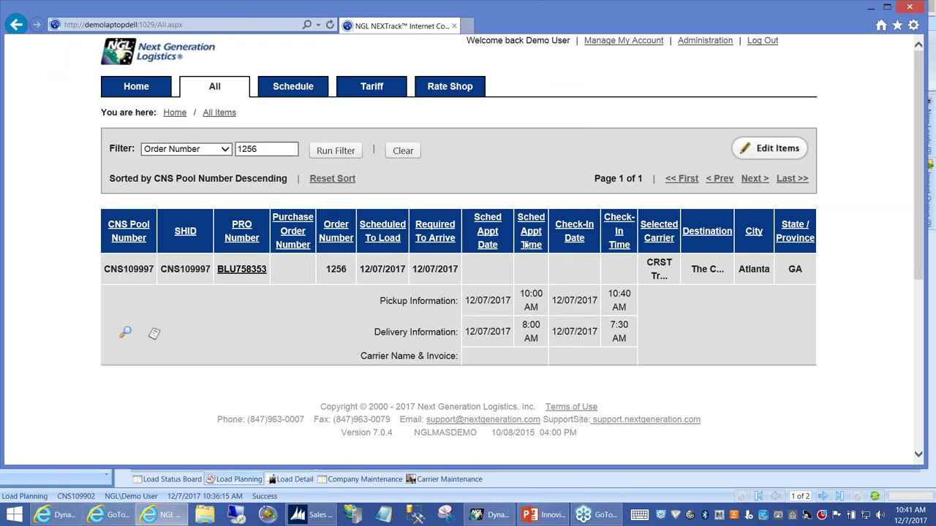
Step: Review the Dynamics TMS Load Planning loads, then return to NAV's Sales Orders list
left_click(498, 515)
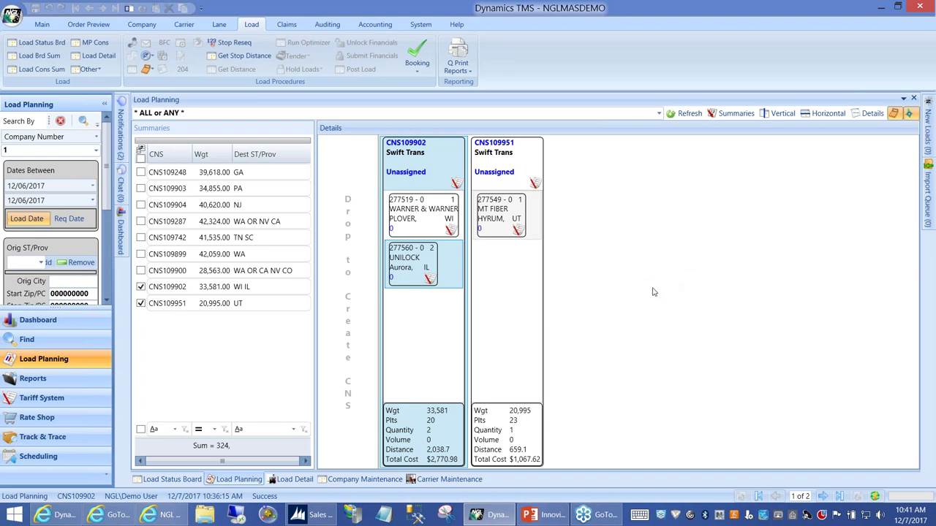
left_click(314, 517)
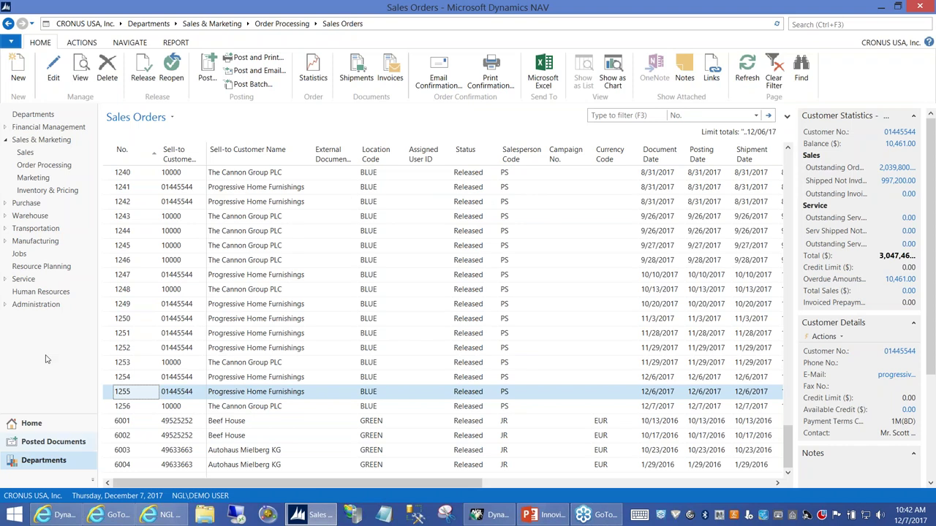
Step: Open the Dynamics TMS Purch. Invoice Worksheet and select order 1256's unpaid 500.00 bill JWR998
left_click(8, 232)
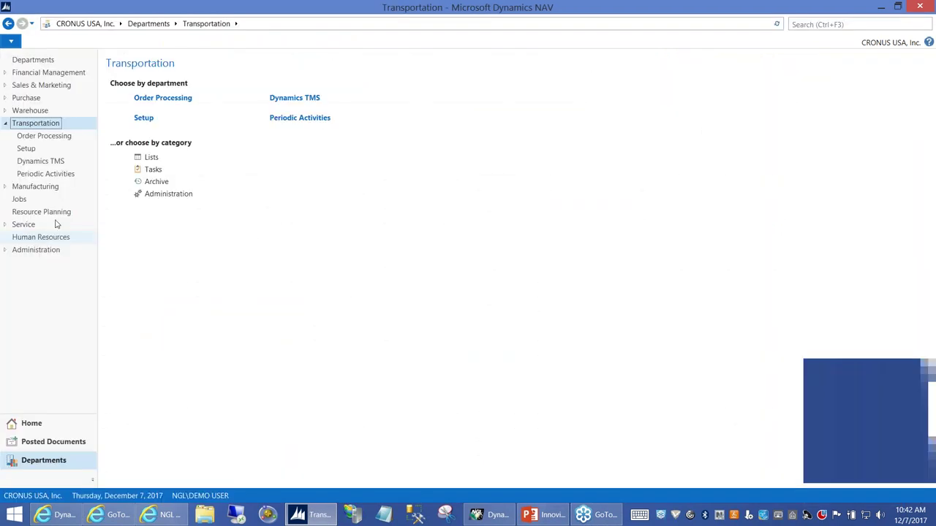
left_click(183, 100)
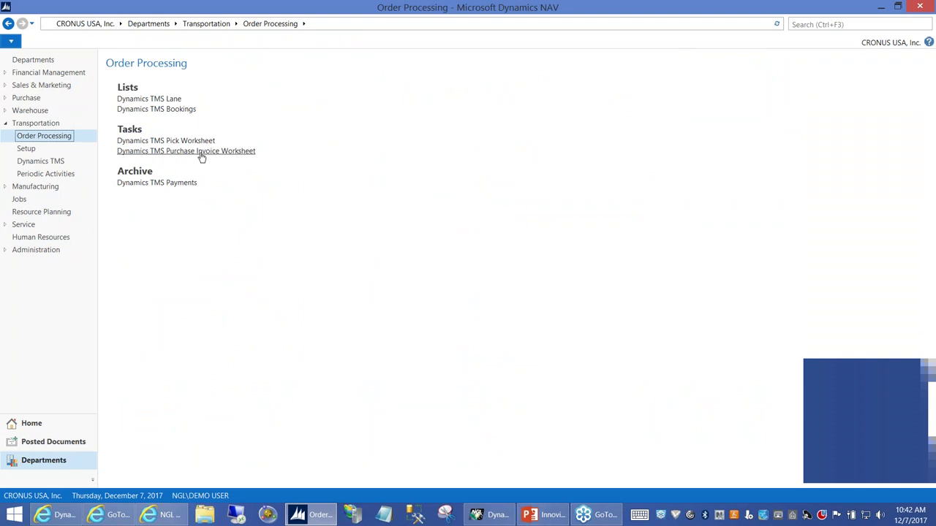
left_click(201, 153)
scroll(190, 296, "down", 15)
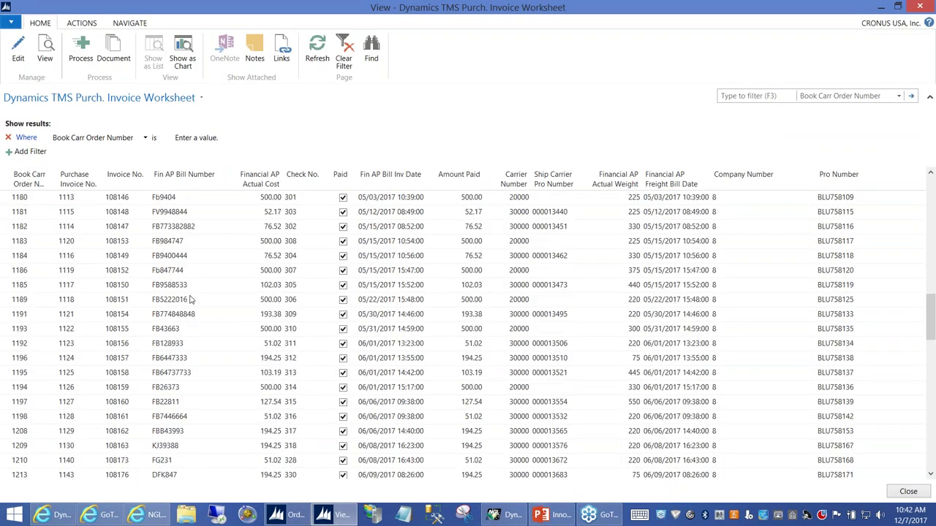
scroll(190, 299, "up", 15)
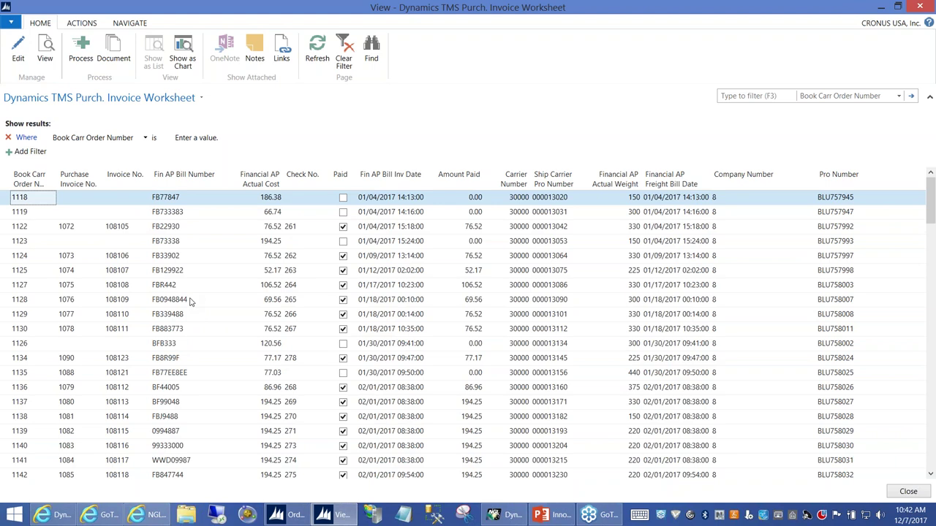
scroll(189, 301, "down", 20)
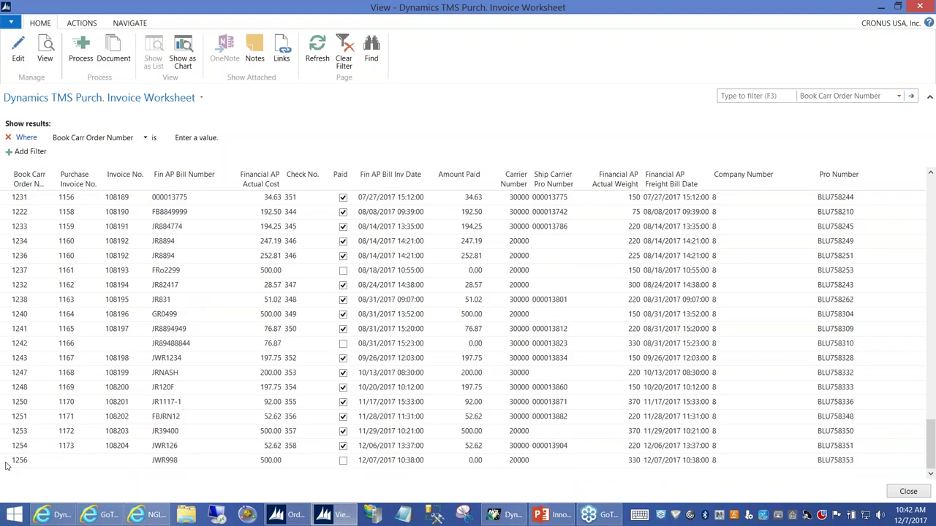
left_click(10, 460)
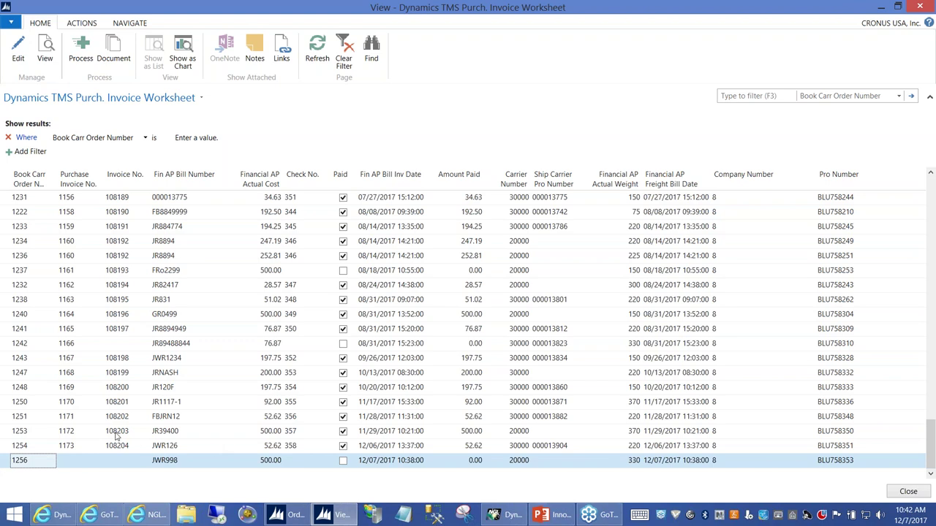
Step: Create purchase invoice 1174 from order 1256's freight bill and post it
left_click(85, 61)
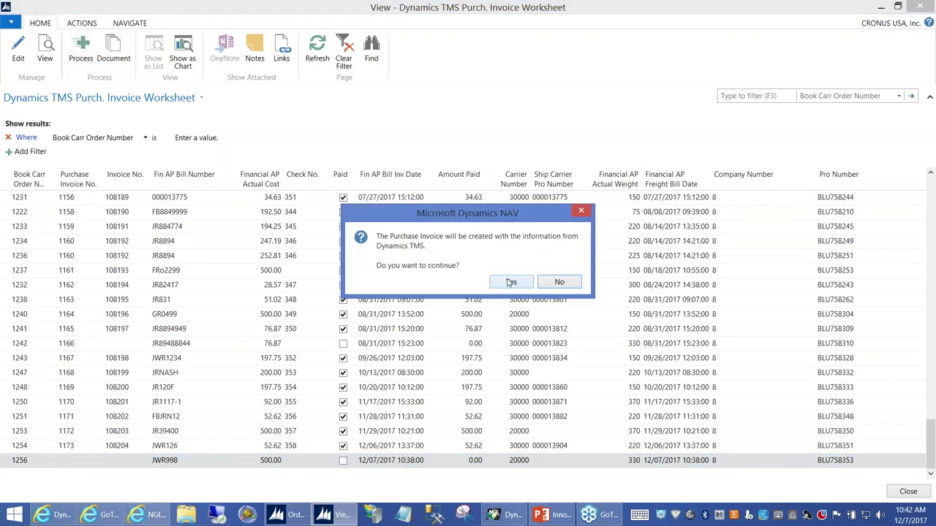
left_click(511, 282)
left_click(113, 53)
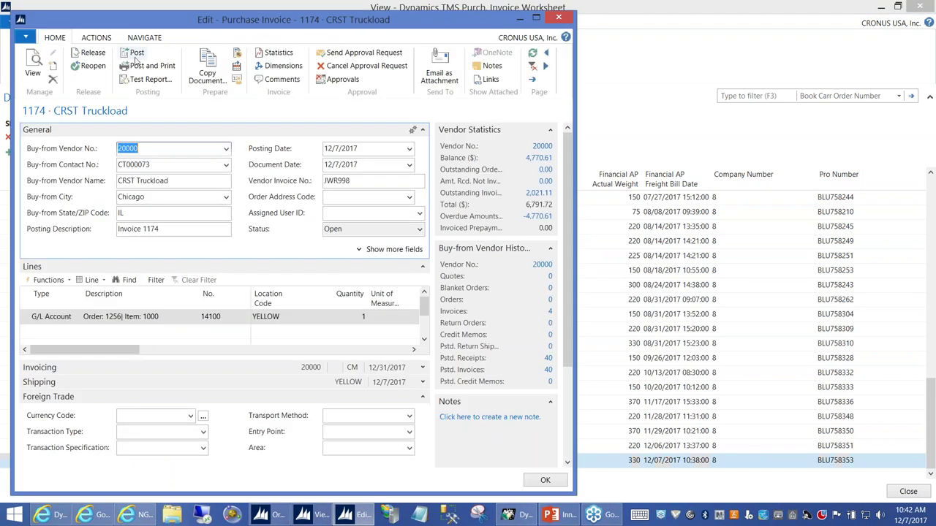
left_click(136, 56)
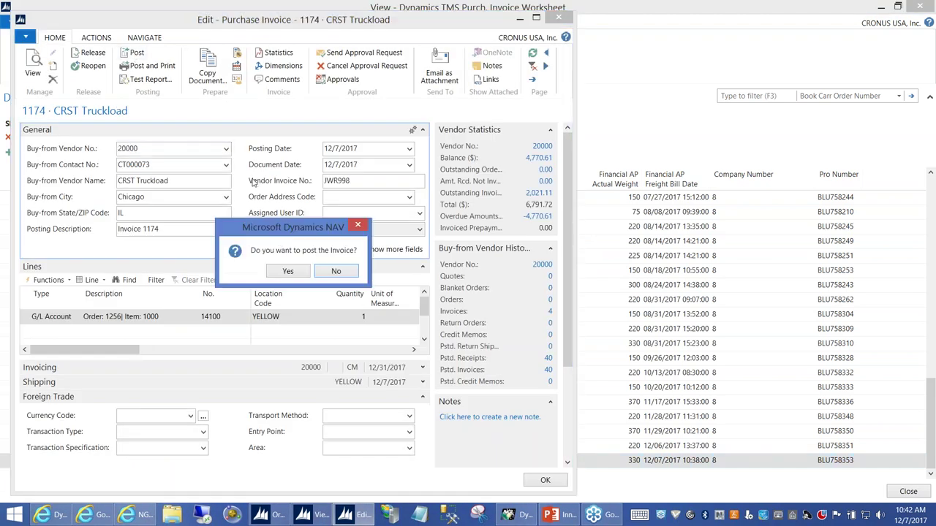
left_click(287, 272)
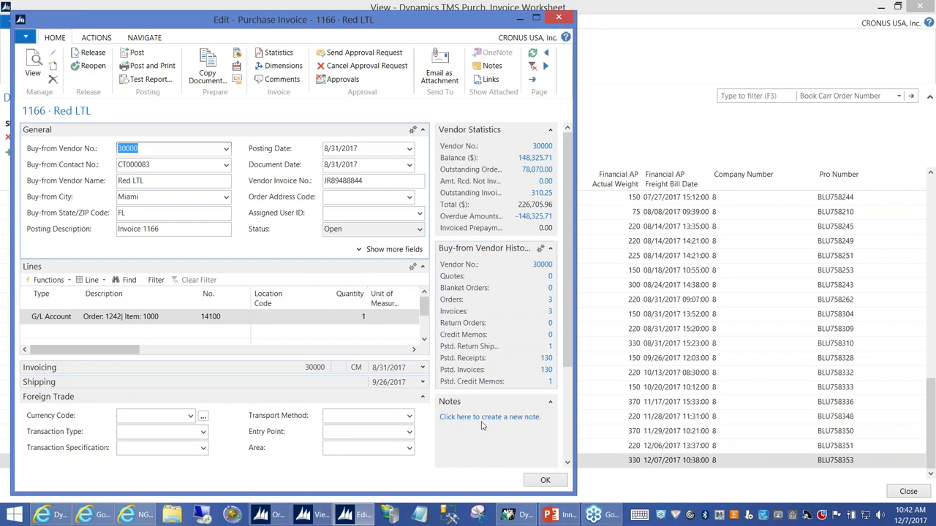
Step: Refresh the worksheet so bill JWR998 shows invoice 108205, then close it
left_click(546, 479)
left_click(327, 66)
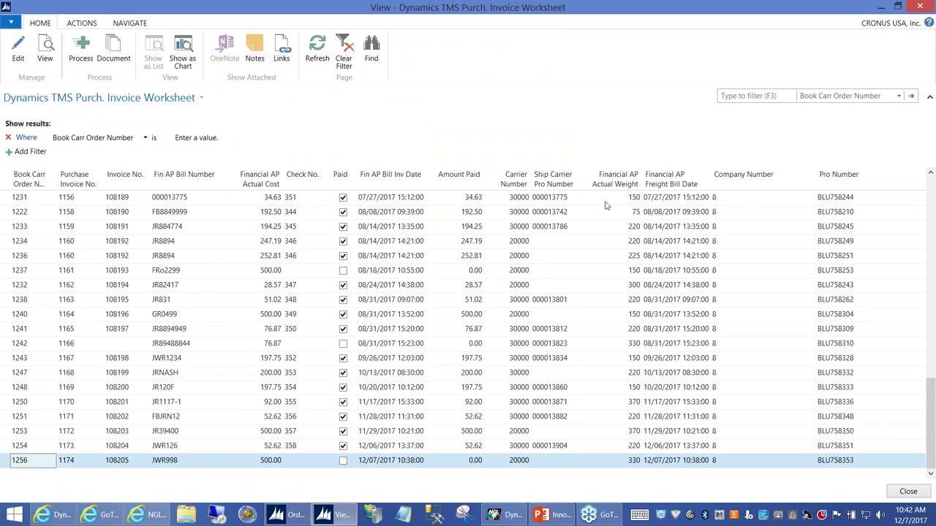
left_click(911, 496)
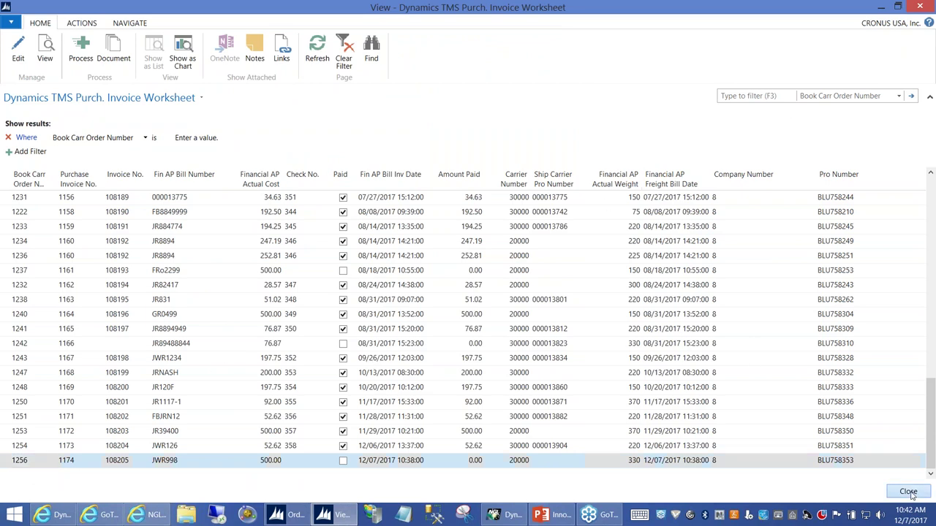
left_click(815, 24)
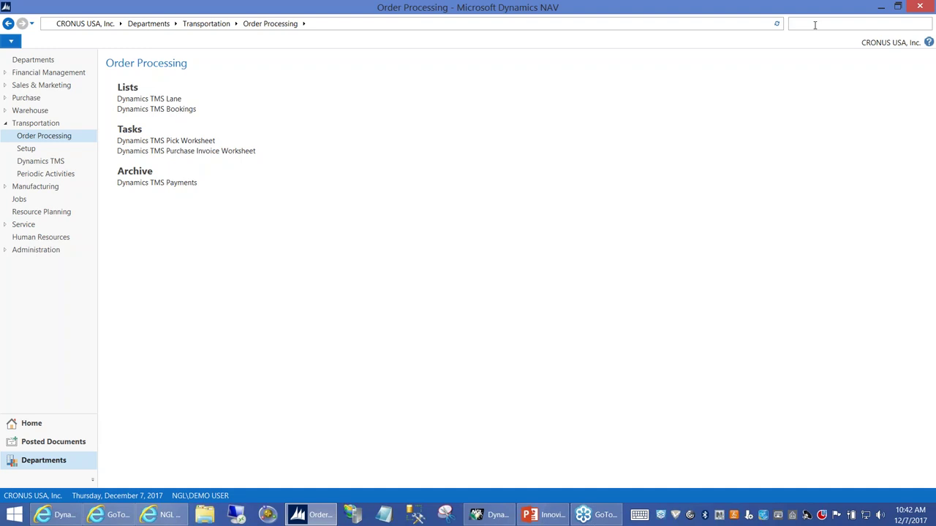
Step: Open the Payment Journal and set the payment line's posting date to 12/7/2017
type("payment")
left_click(758, 40)
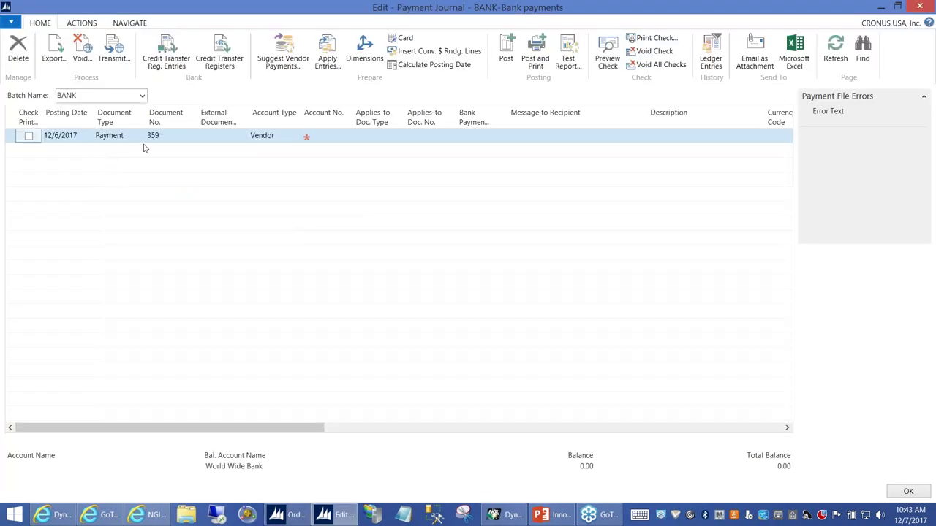
left_click(88, 136)
left_click(88, 136)
left_click(128, 188)
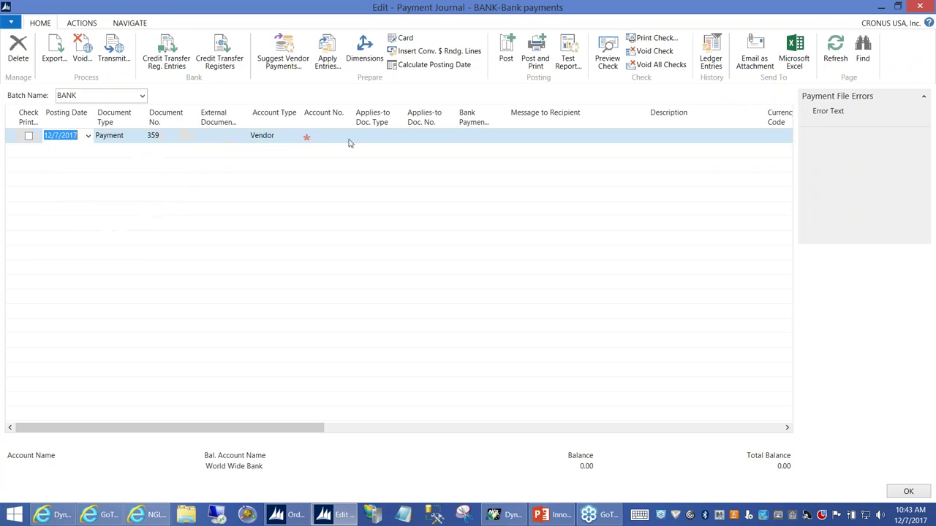
Step: Set Applies-to Doc. Type to Invoice and the account to vendor 20000 CRST Truckload
left_click(389, 139)
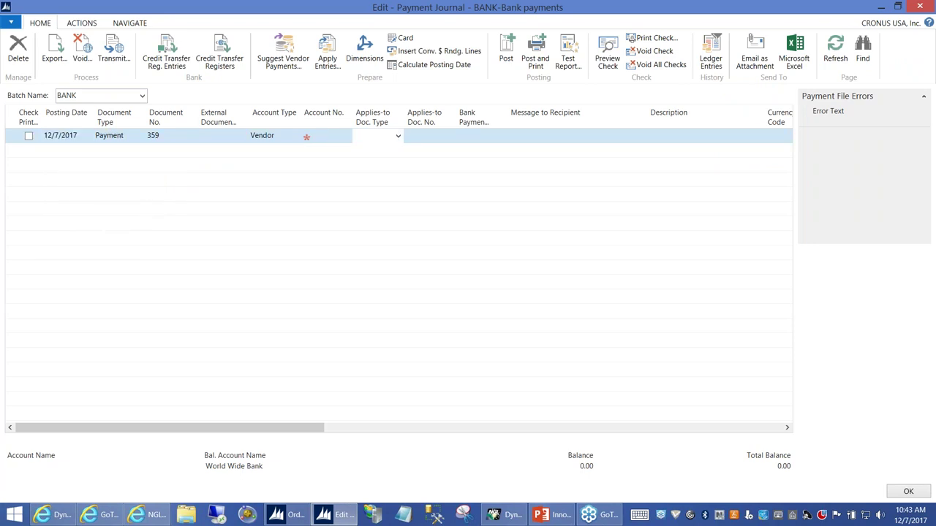
left_click(398, 138)
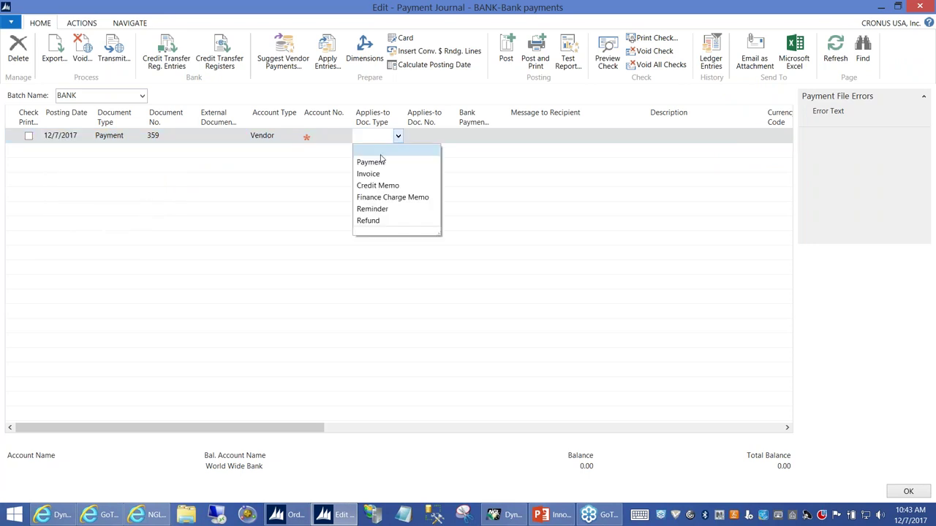
left_click(368, 174)
left_click(347, 136)
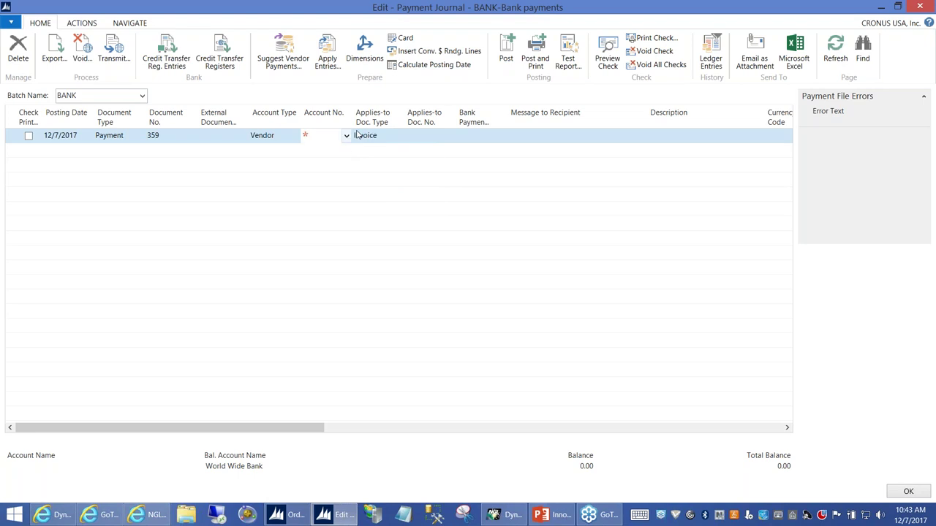
type("2")
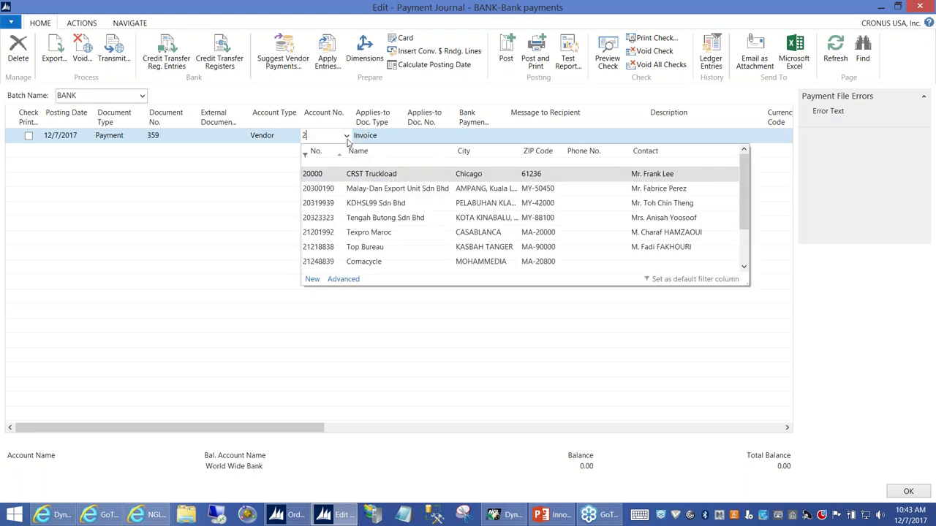
left_click(326, 174)
Step: Apply the payment to the 500.00 invoice 108205 and set Bank Payment Type to Computer Check
left_click(435, 140)
left_click(451, 139)
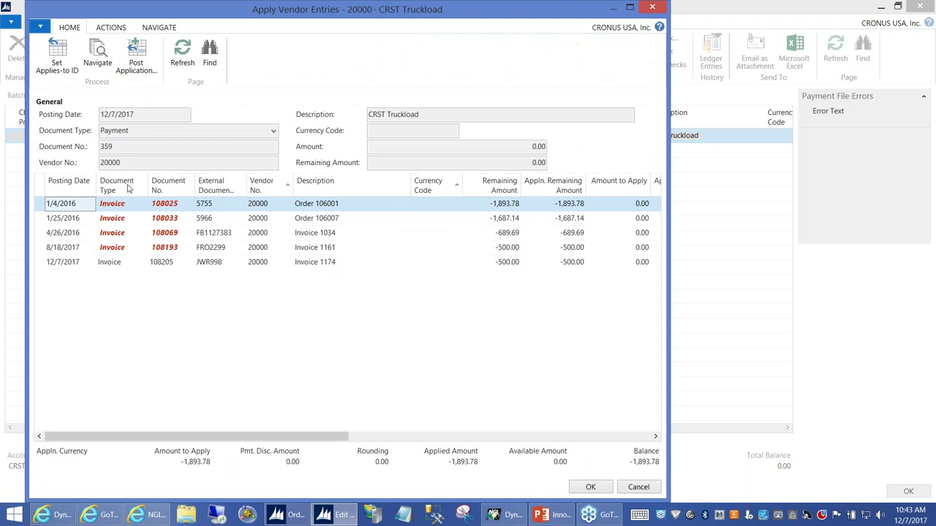
left_click(89, 263)
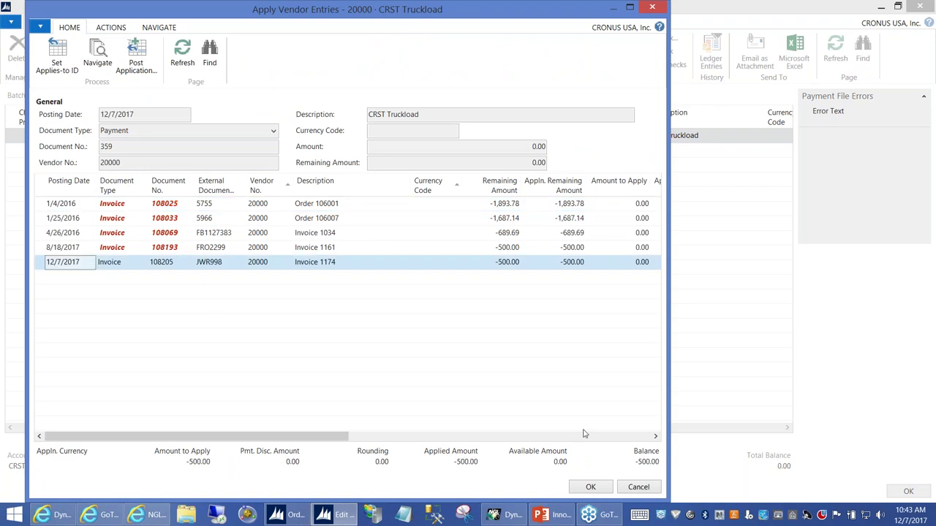
left_click(591, 487)
left_click(503, 135)
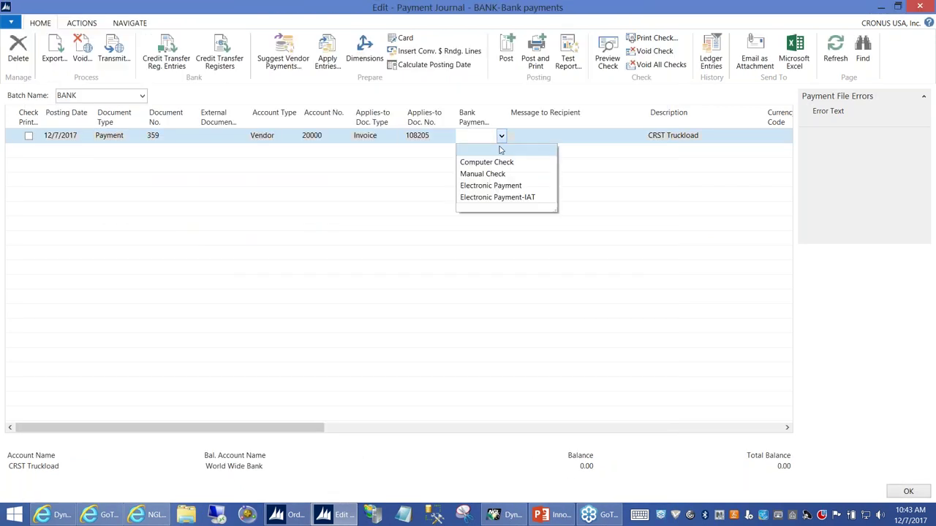
left_click(501, 166)
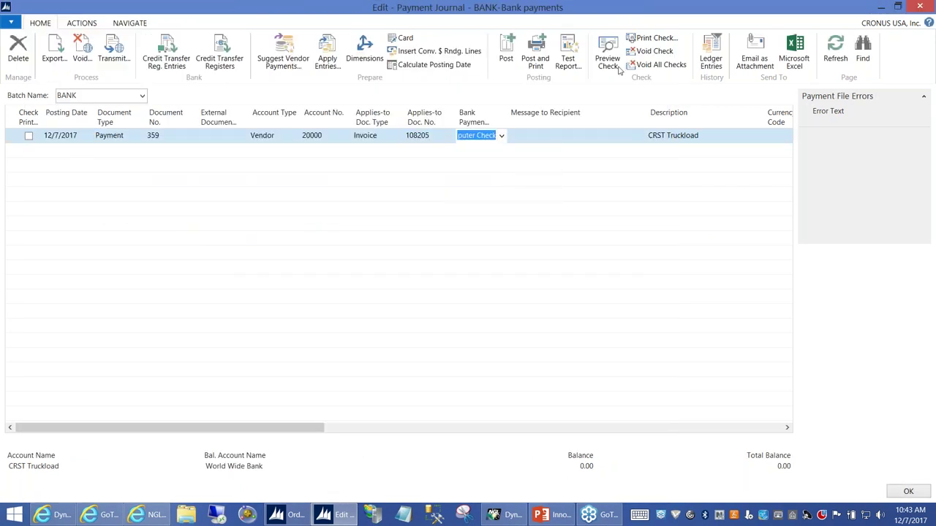
Step: Print payment 359's check to Microsoft XPS Document Writer, replacing the existing jr1 file
left_click(641, 40)
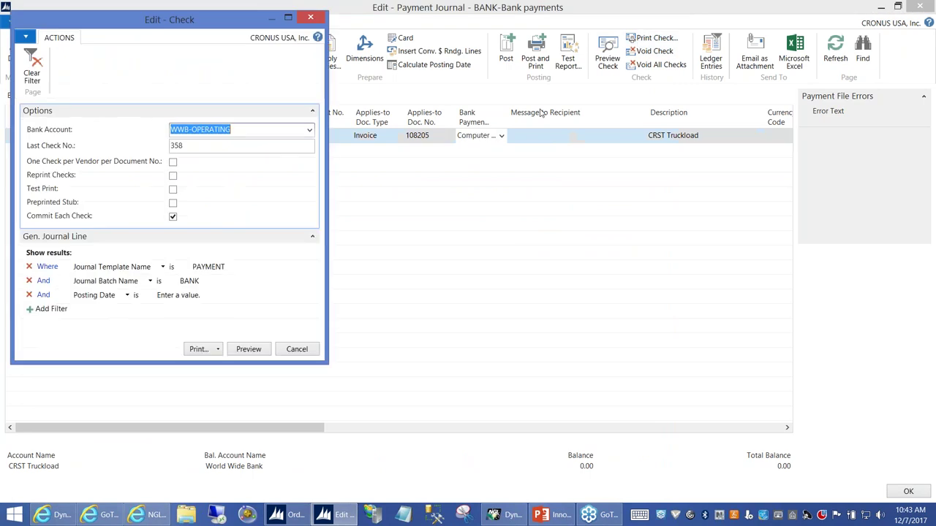
left_click(199, 349)
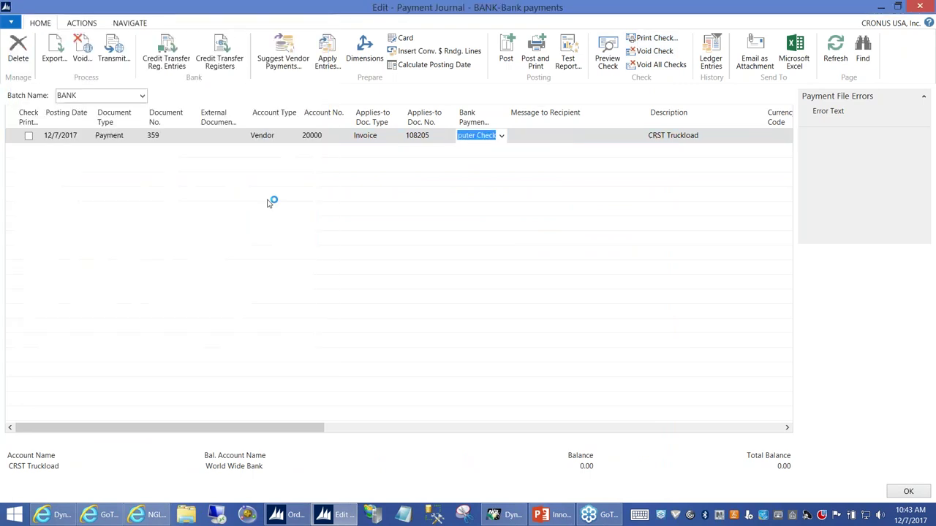
left_click(110, 84)
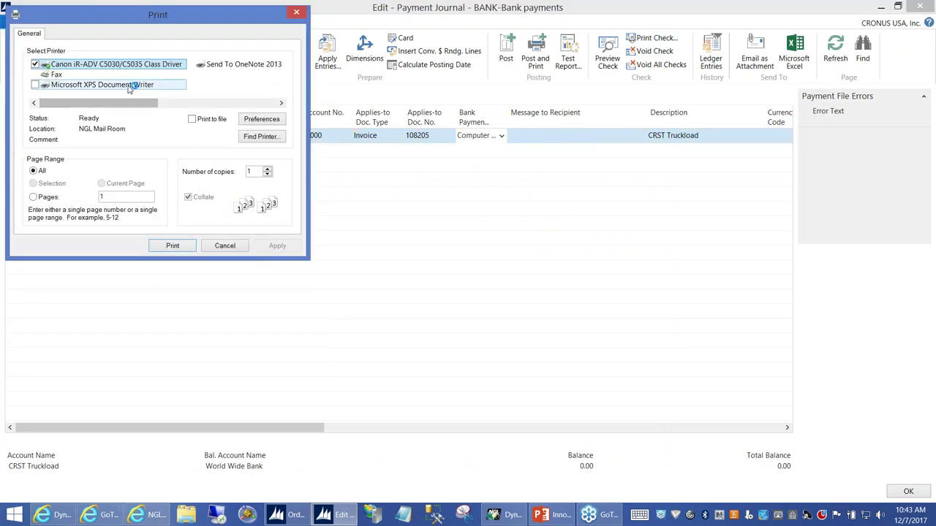
left_click(175, 245)
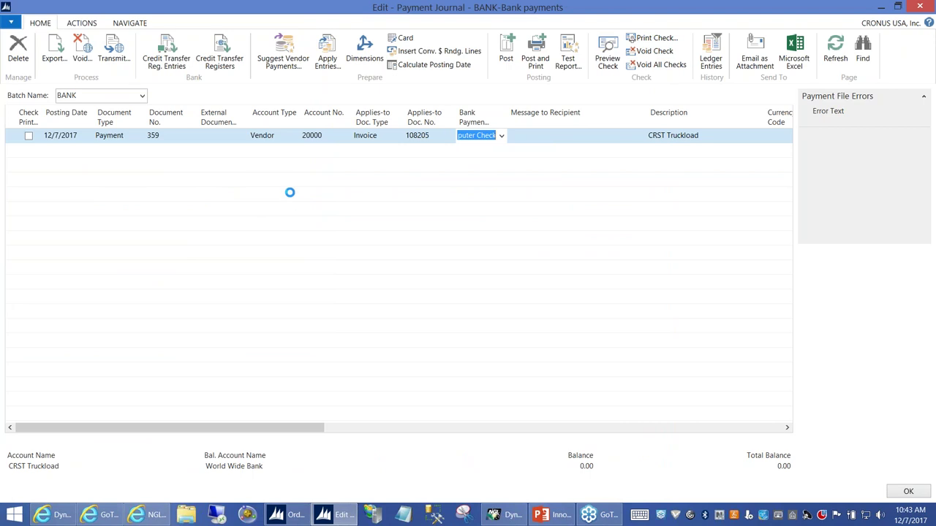
left_click(312, 250)
left_click(362, 357)
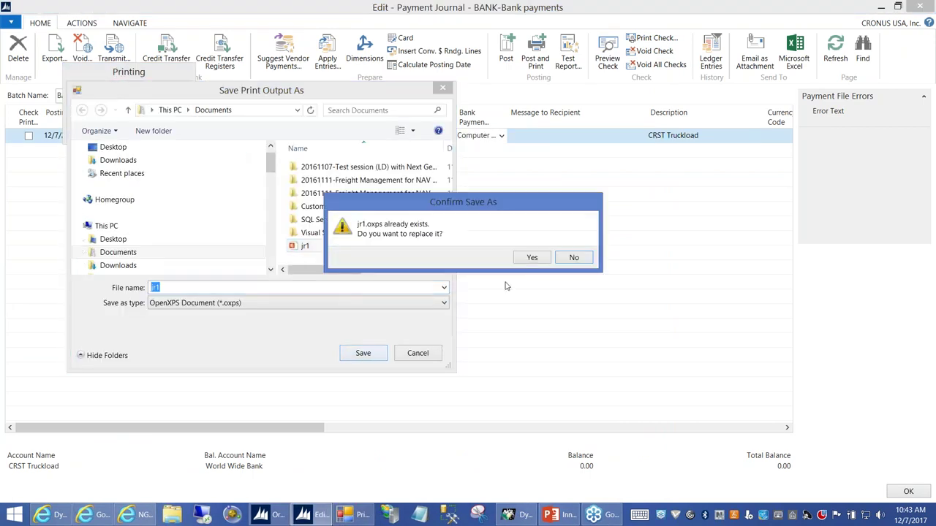
left_click(533, 259)
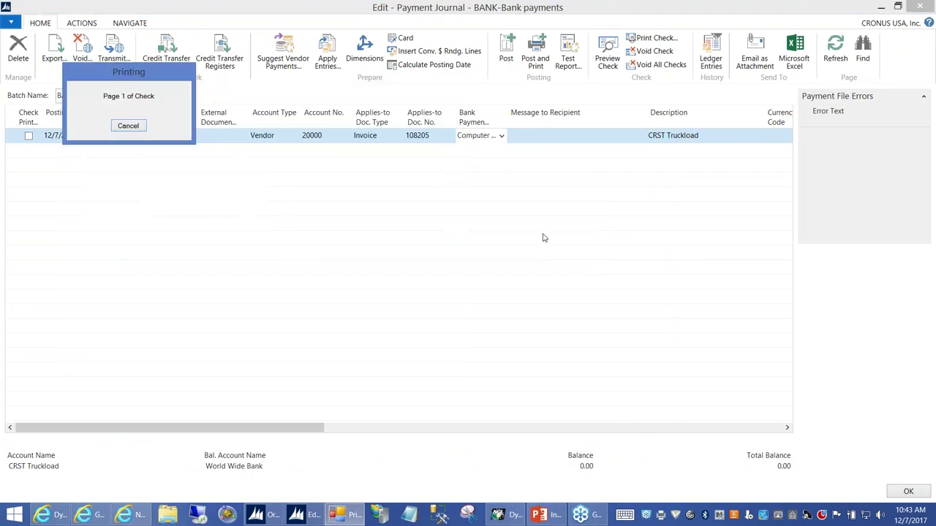
left_click(505, 58)
Step: Post the check payment journal line and close the Payment Journal
left_click(482, 270)
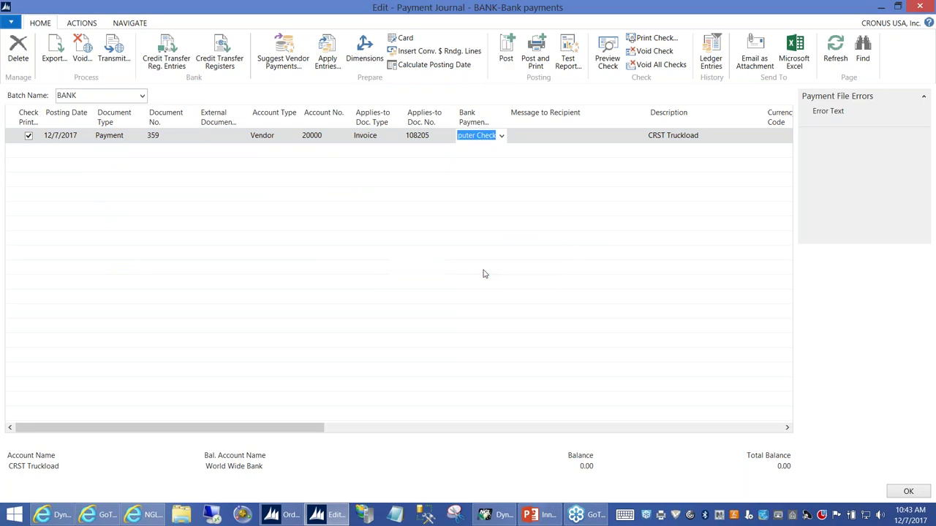
left_click(526, 275)
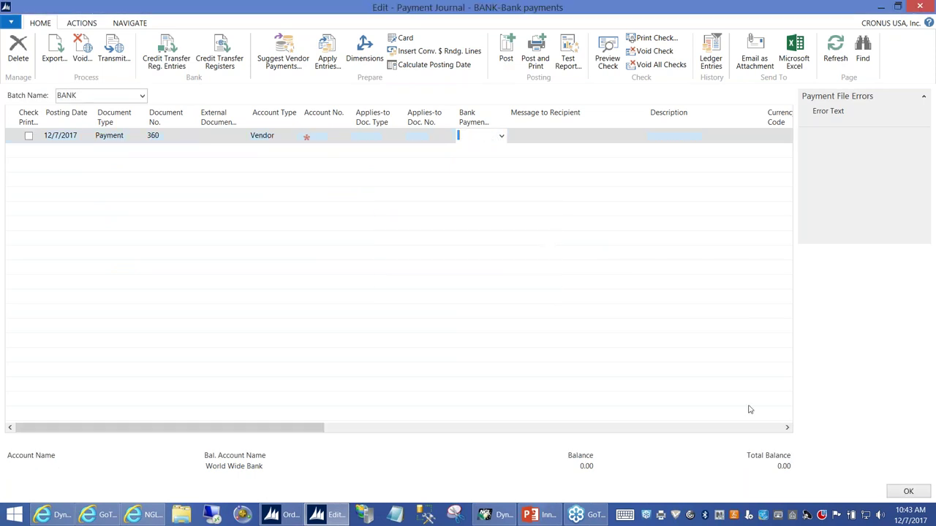
left_click(909, 491)
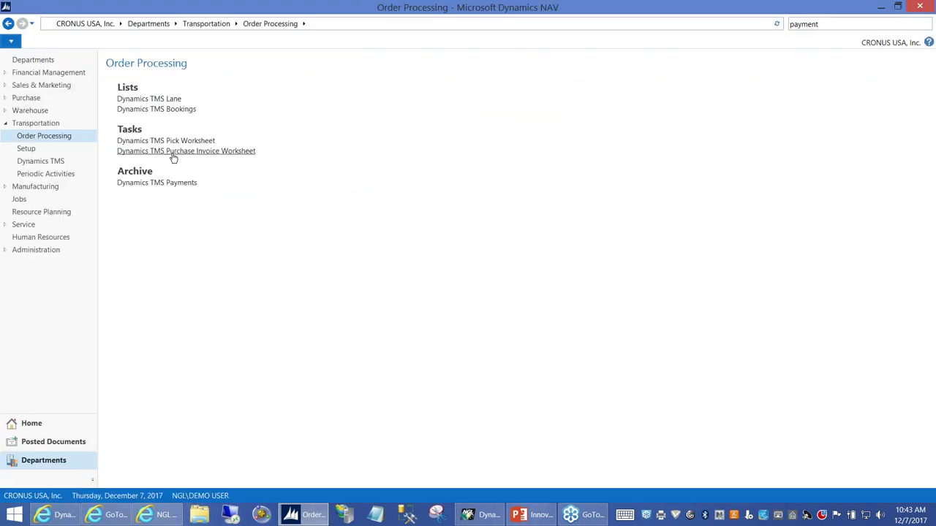
Step: Verify in the Purch. Invoice Worksheet that bill JWR998 shows paid by check 359
left_click(173, 153)
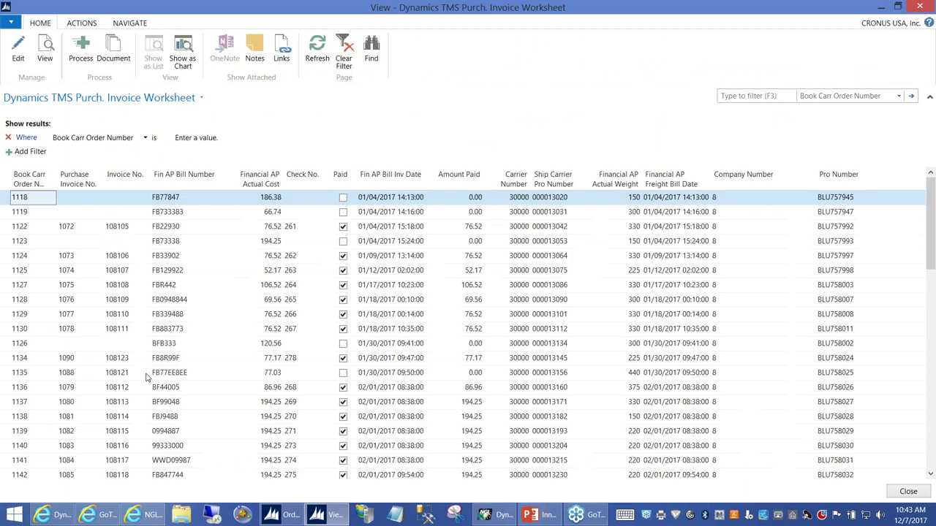
scroll(144, 381, "down", 10)
scroll(143, 381, "down", 7)
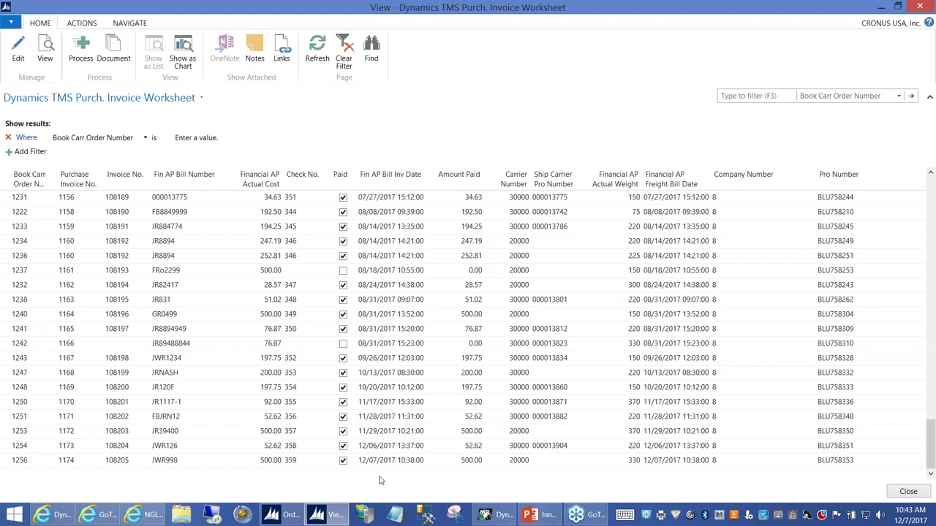
left_click(486, 516)
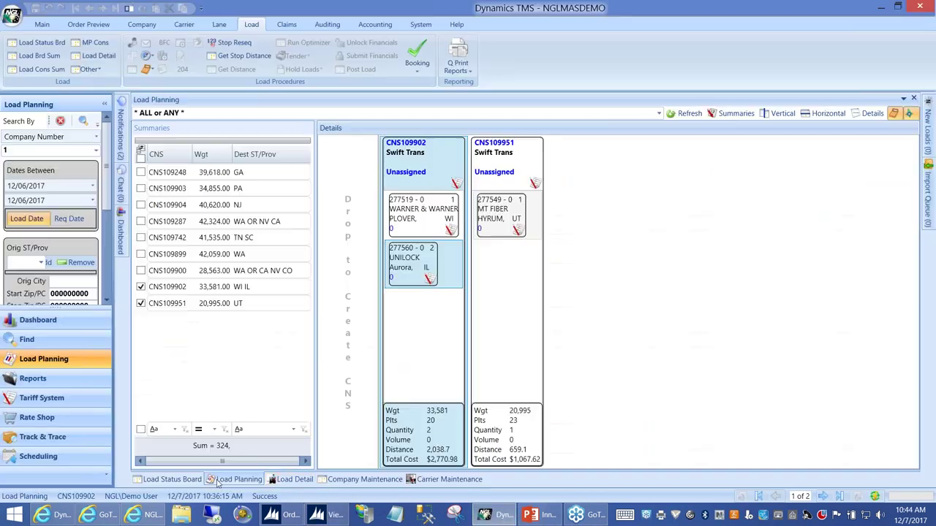
left_click(26, 339)
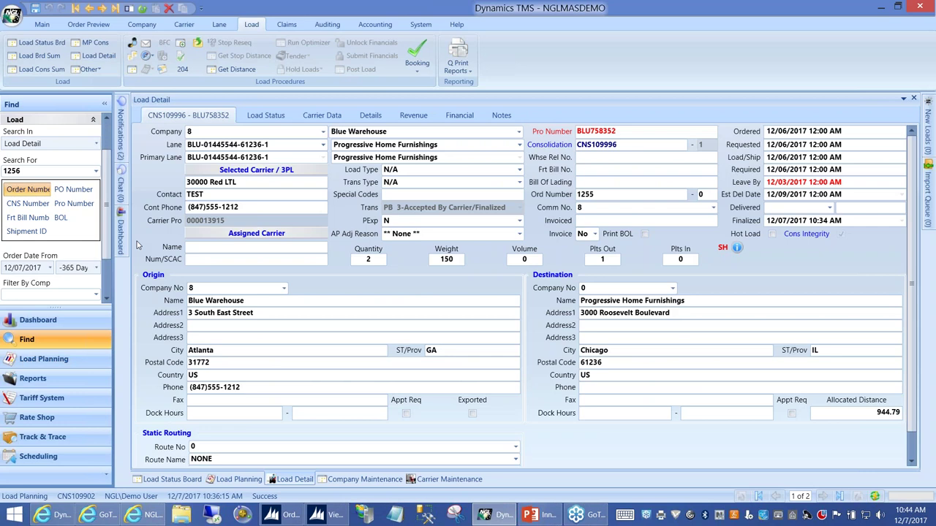
left_click(46, 170)
key("Return")
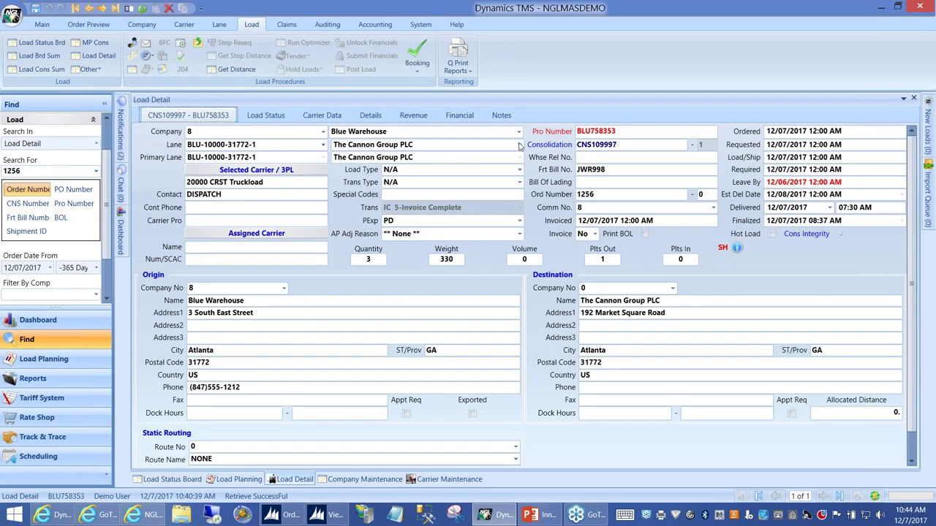
left_click(472, 117)
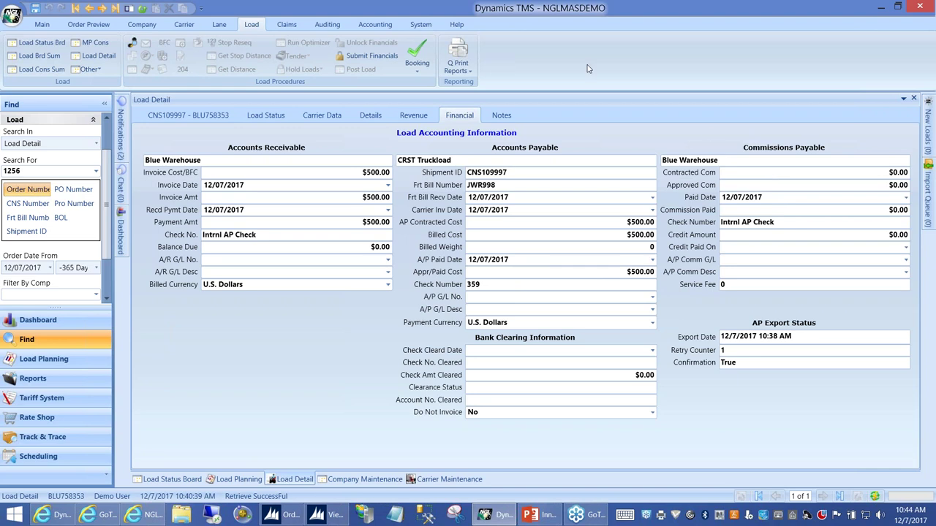
left_click(183, 117)
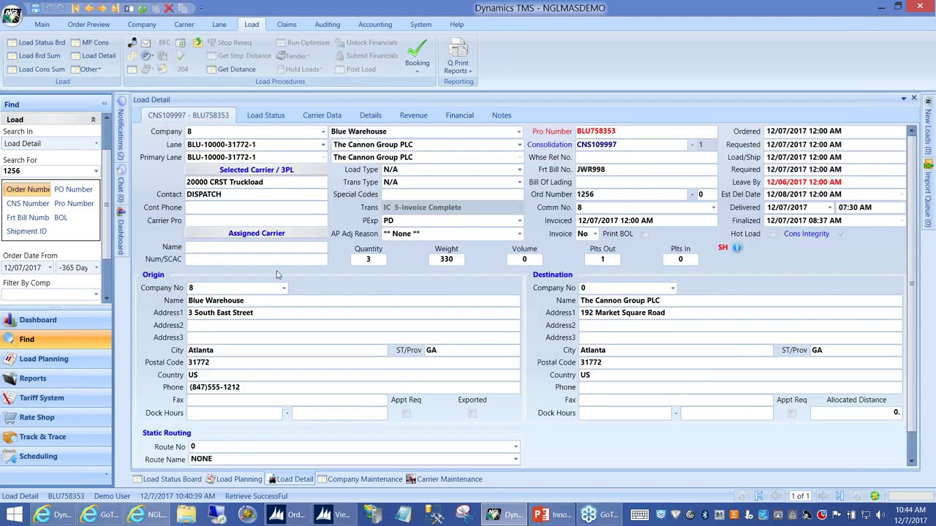
Step: Open Custom-Freight Expense By Carrier from the Reports list's Custom > Financial folder
left_click(57, 379)
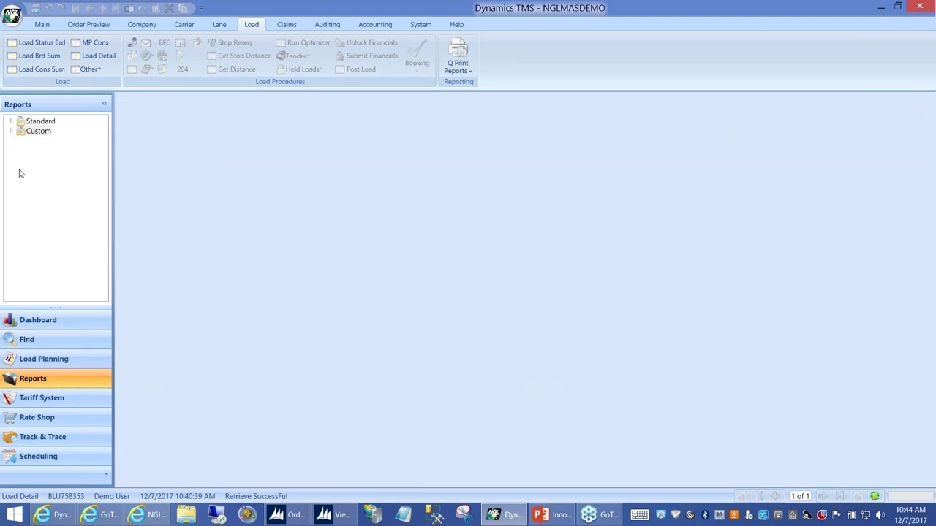
left_click(11, 132)
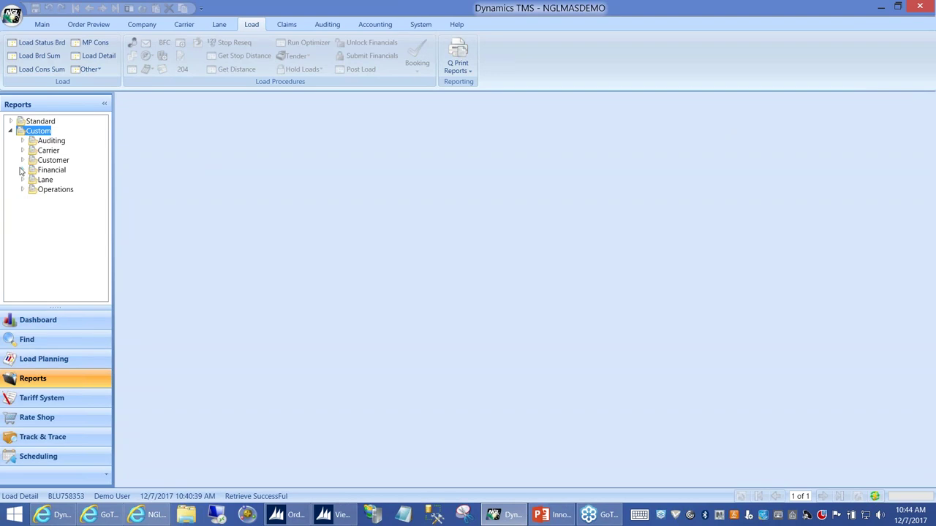
left_click(22, 171)
left_click_drag(221, 204, 249, 204)
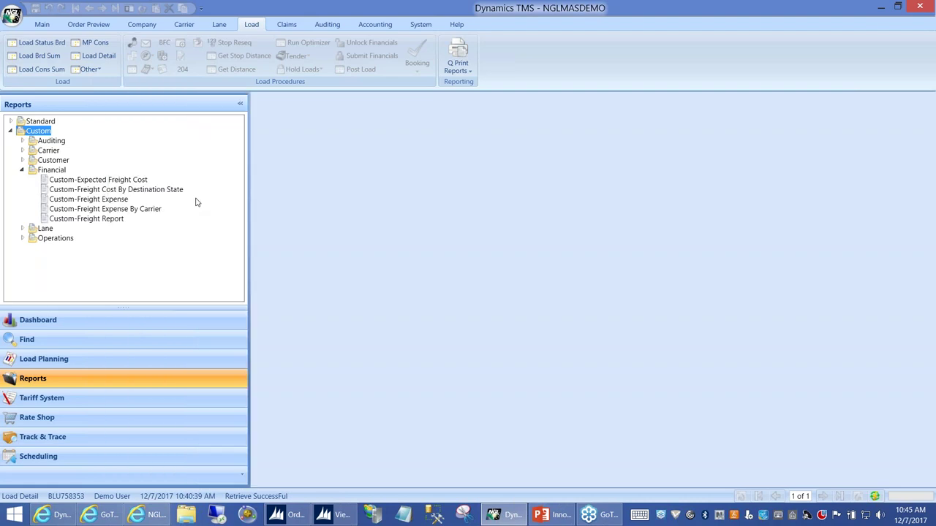
double_click(132, 209)
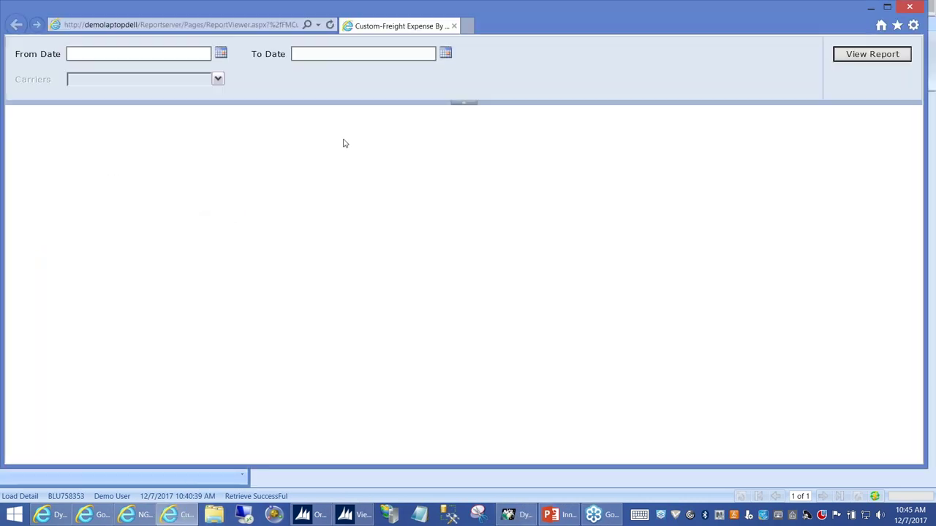
Step: Set the report's From Date to 1/1/2010, To Date to 12/7/2017, and include all carriers
left_click(221, 54)
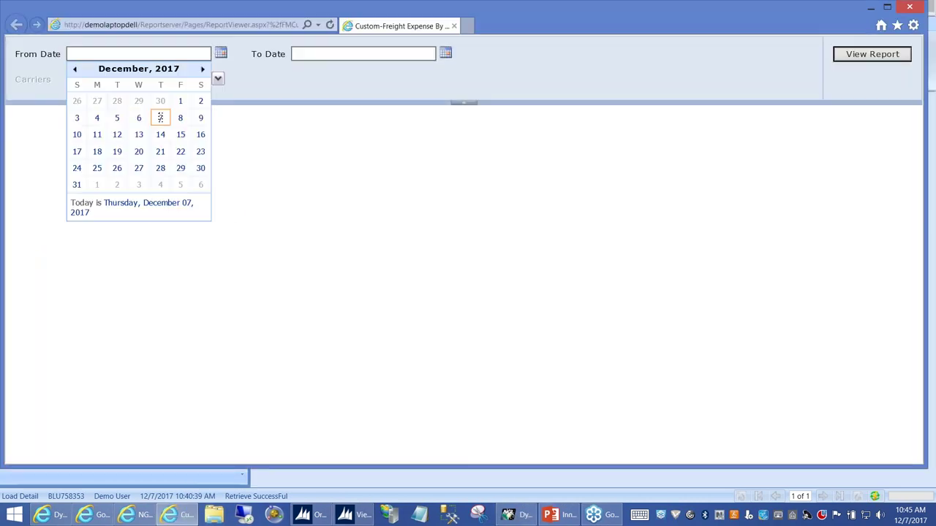
left_click(165, 53)
type("1")
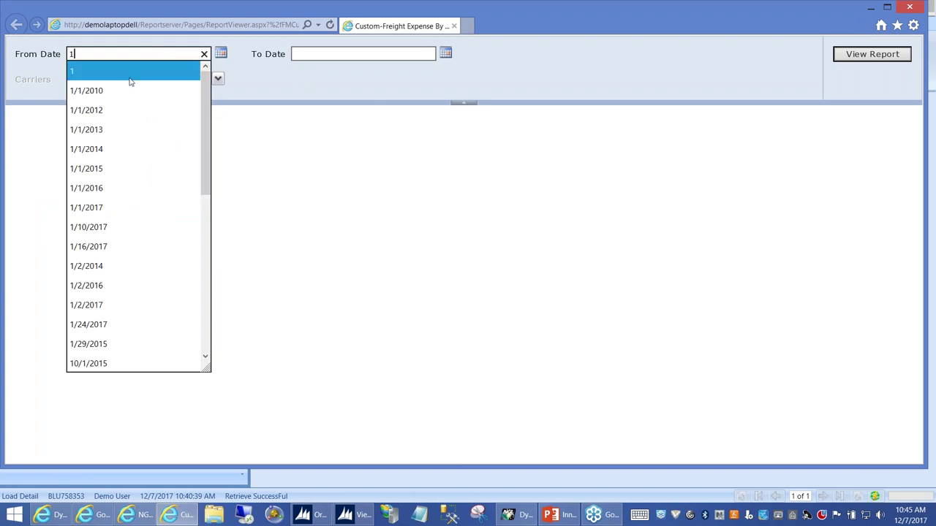
key("Down")
key("Return")
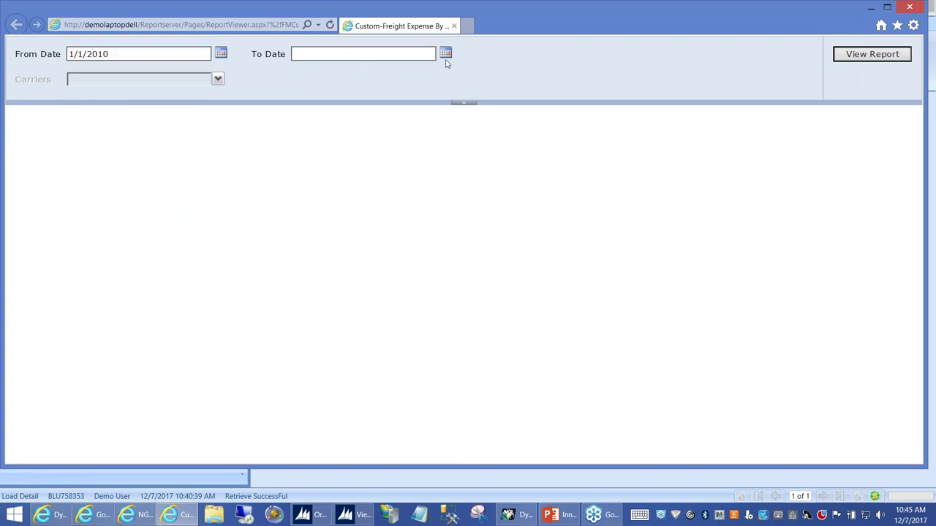
left_click(447, 54)
left_click(388, 118)
left_click(217, 79)
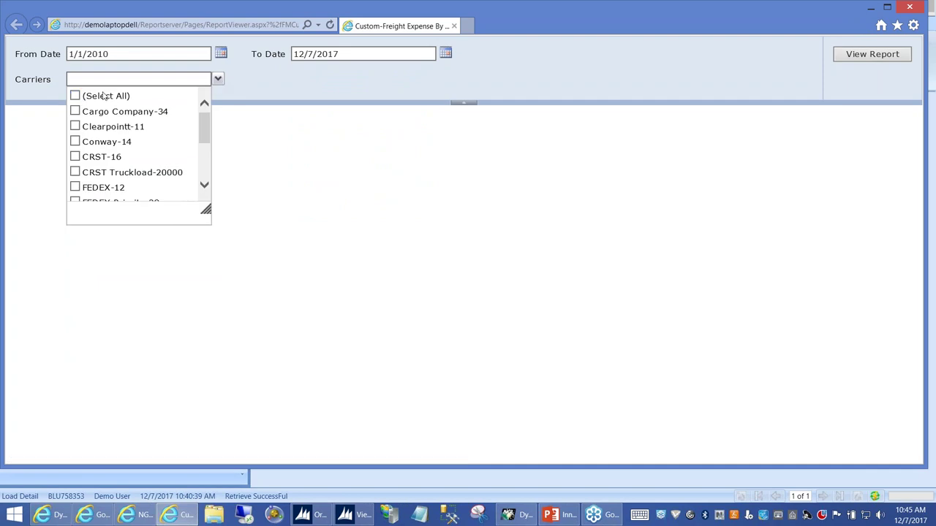
left_click(76, 97)
left_click(444, 93)
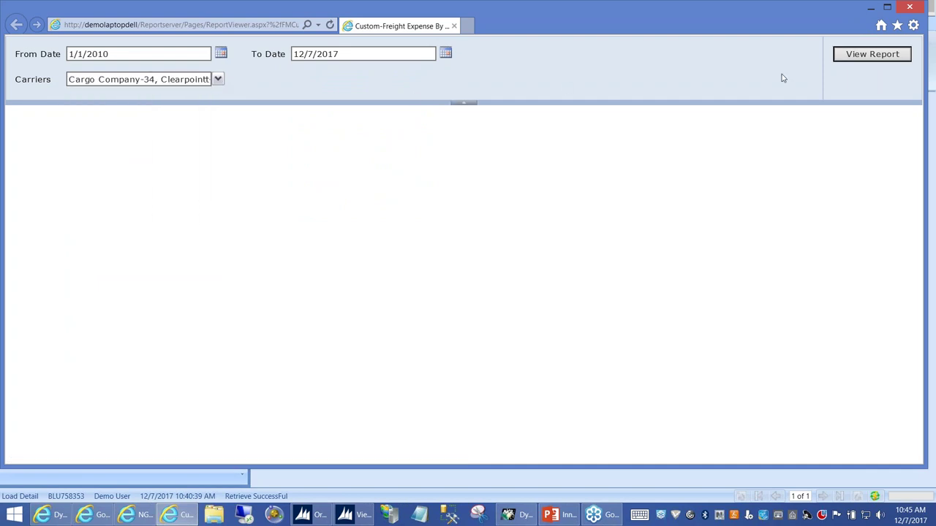
Step: Run the report, choose PDF as the export format, and close the viewer
left_click(872, 55)
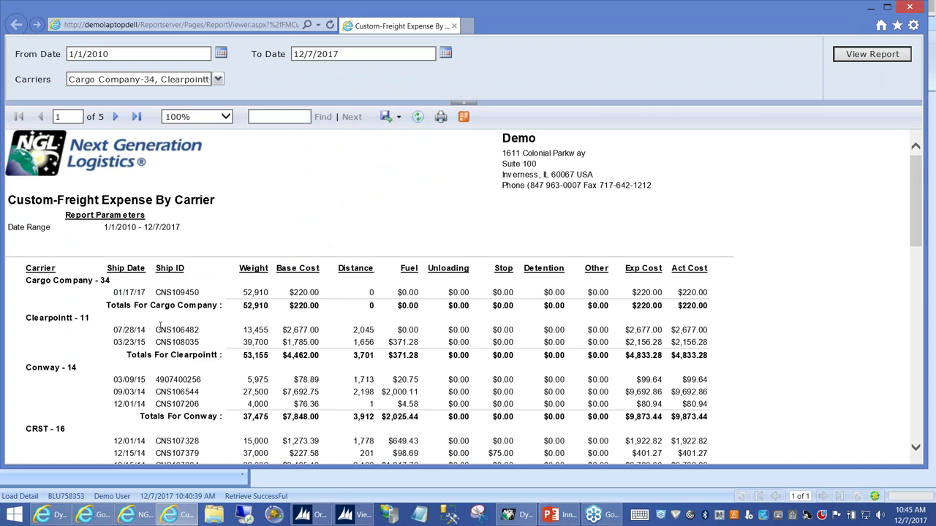
scroll(304, 236, "down", 3)
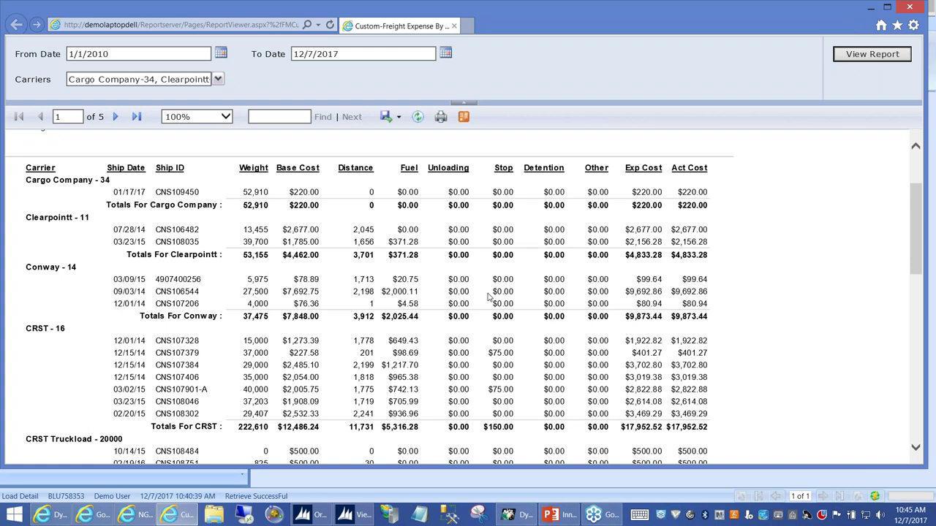
left_click(399, 118)
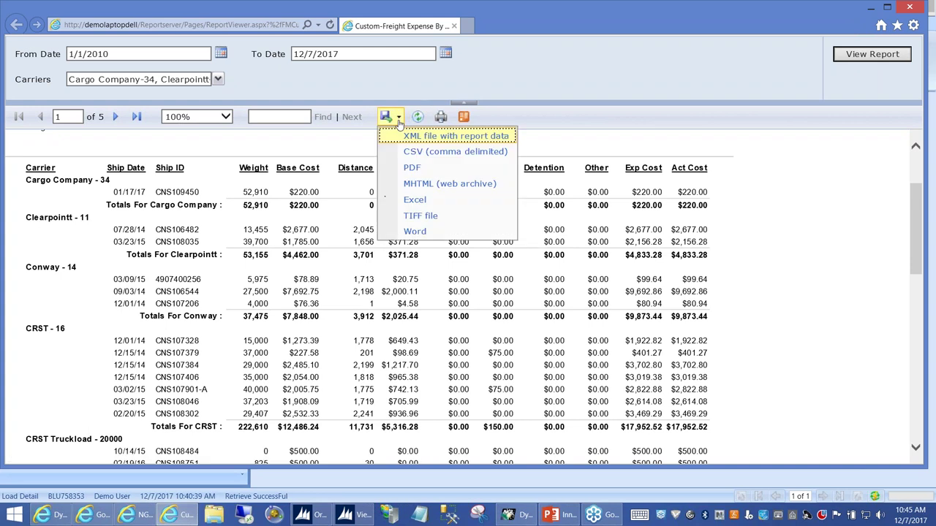
left_click(402, 170)
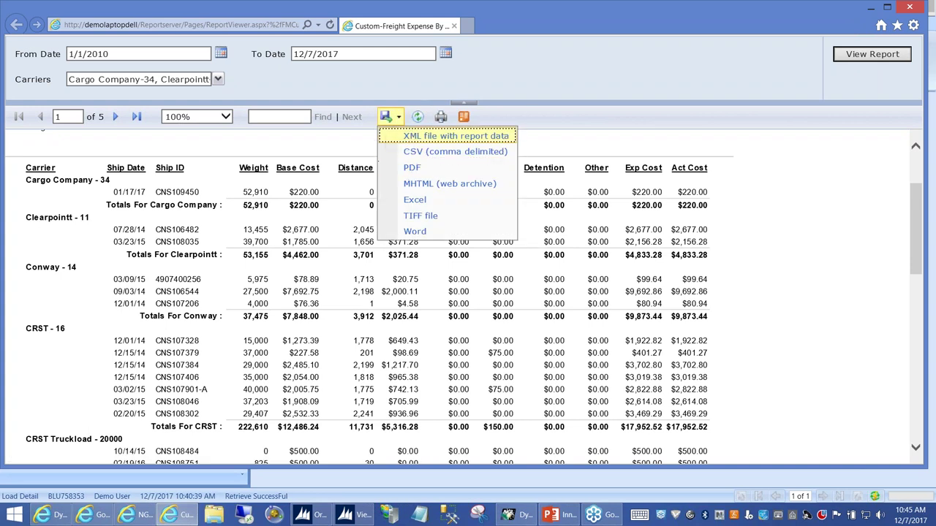
left_click(454, 27)
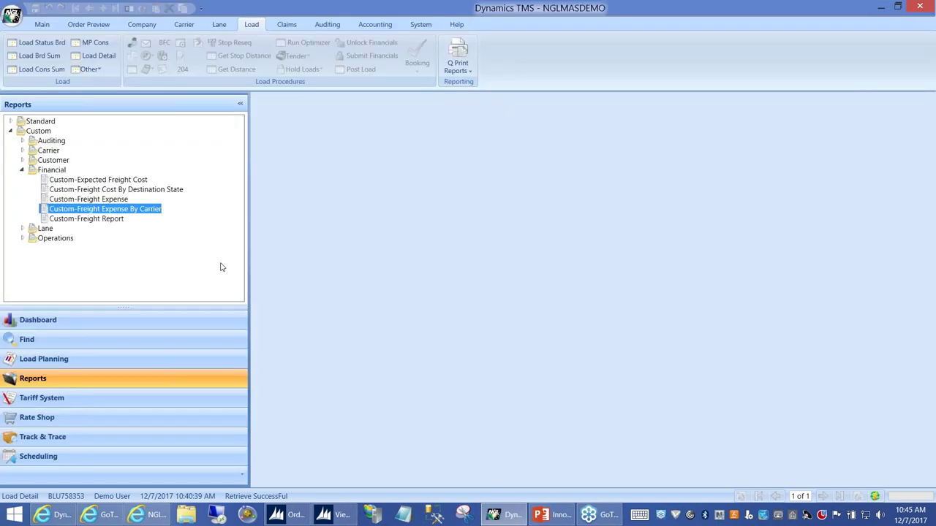
Step: Review both Company Dashboard pages, close it, and resume the slideshow at the Demo slide
left_click(150, 328)
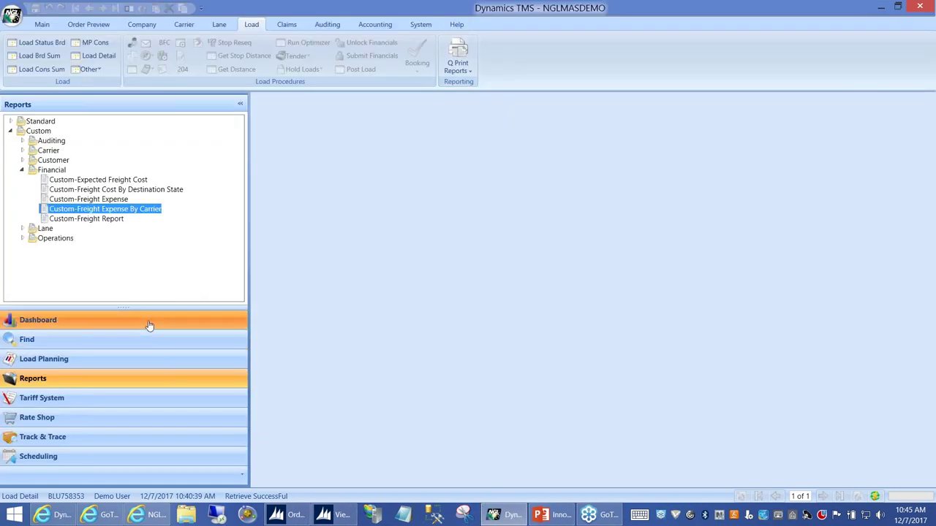
double_click(87, 152)
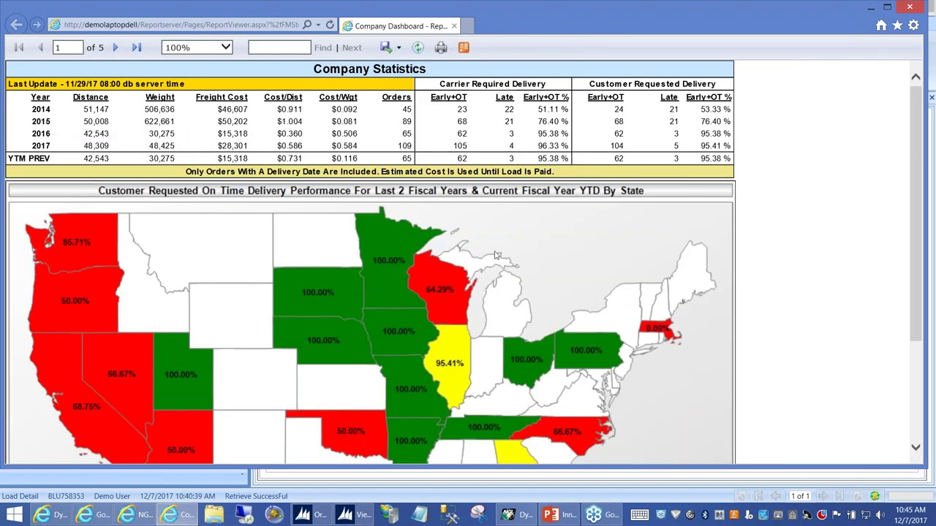
left_click(115, 47)
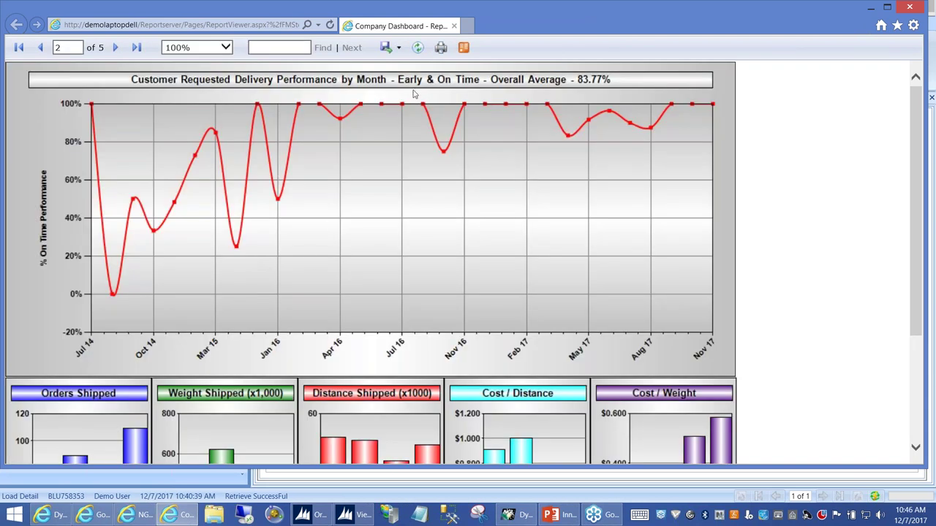
left_click(455, 27)
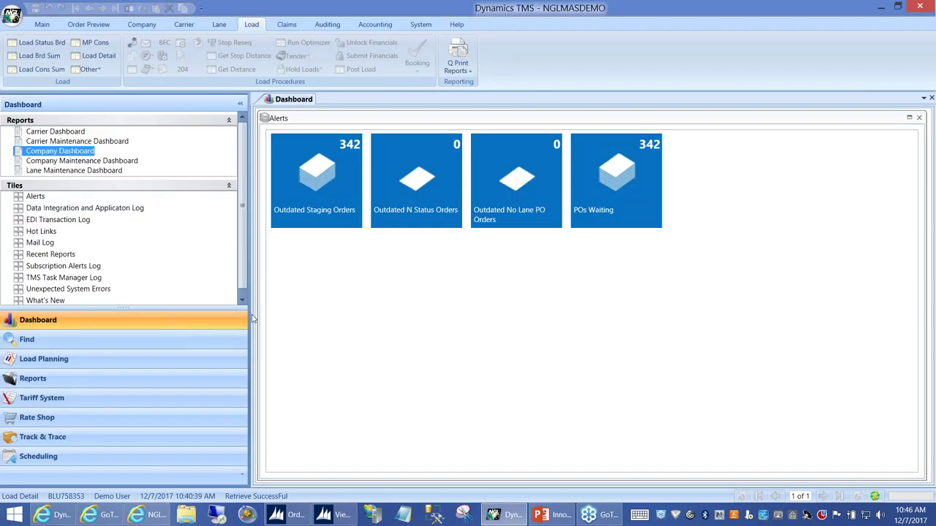
left_click(541, 516)
left_click(63, 51)
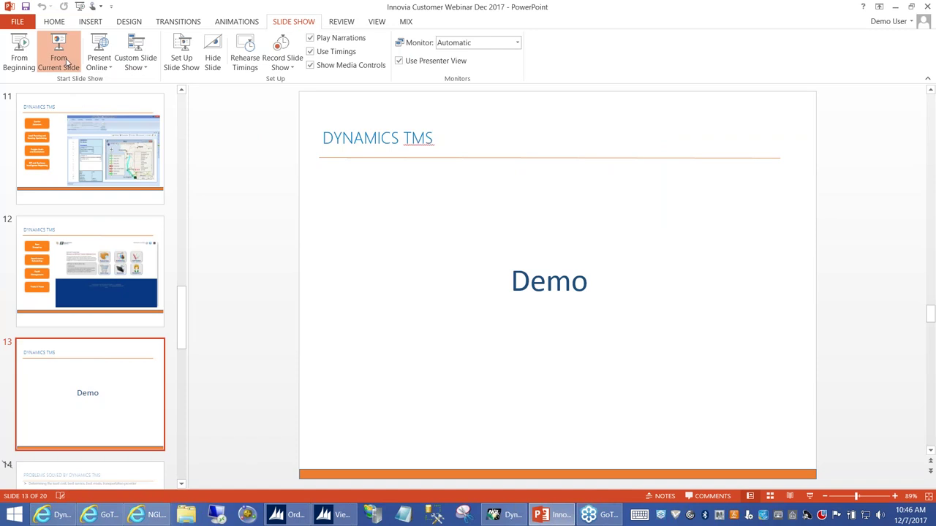